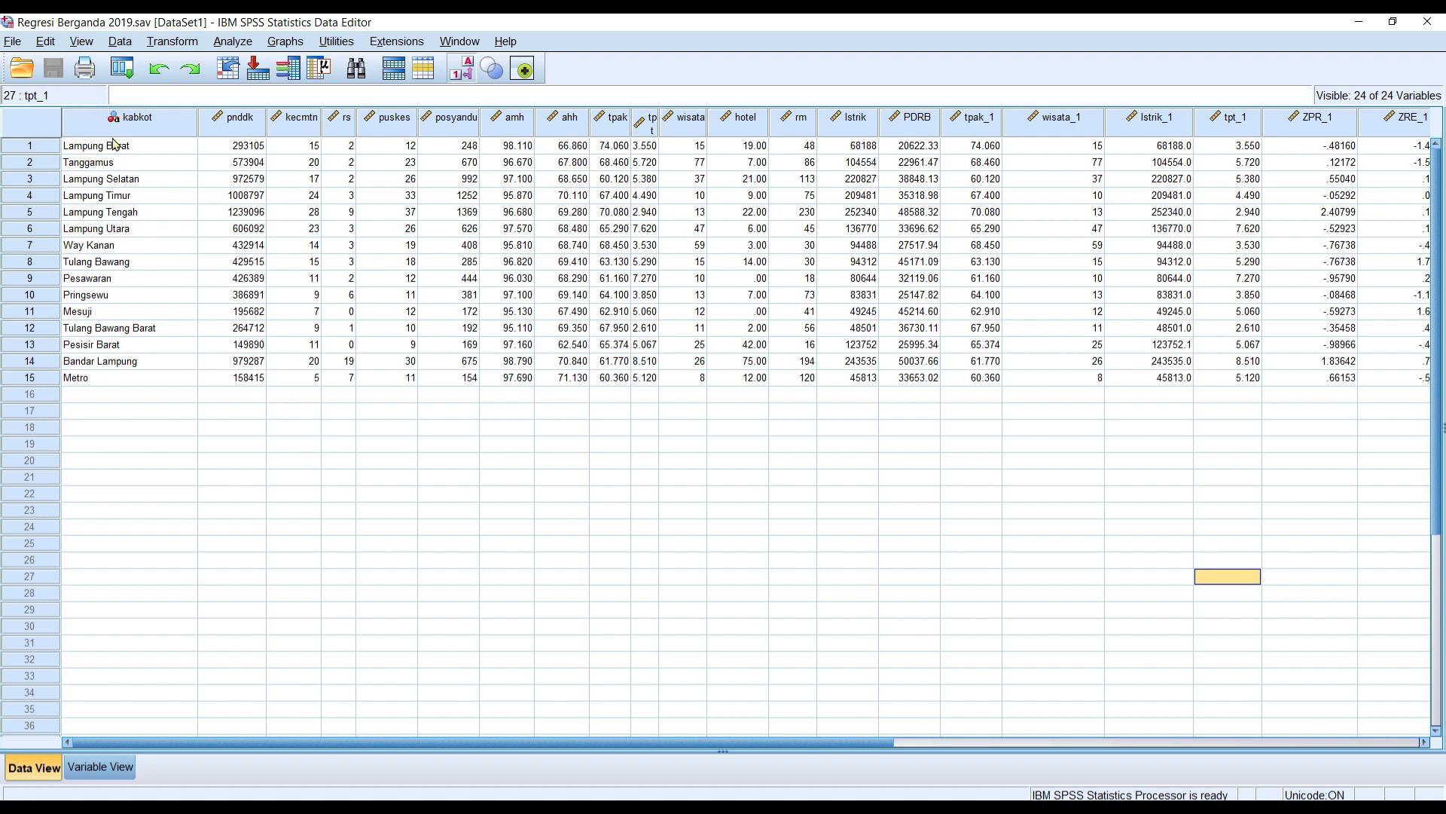
- Look over the kabkot names in the dataset and the list of variable definitions
drag(91, 149, 165, 396)
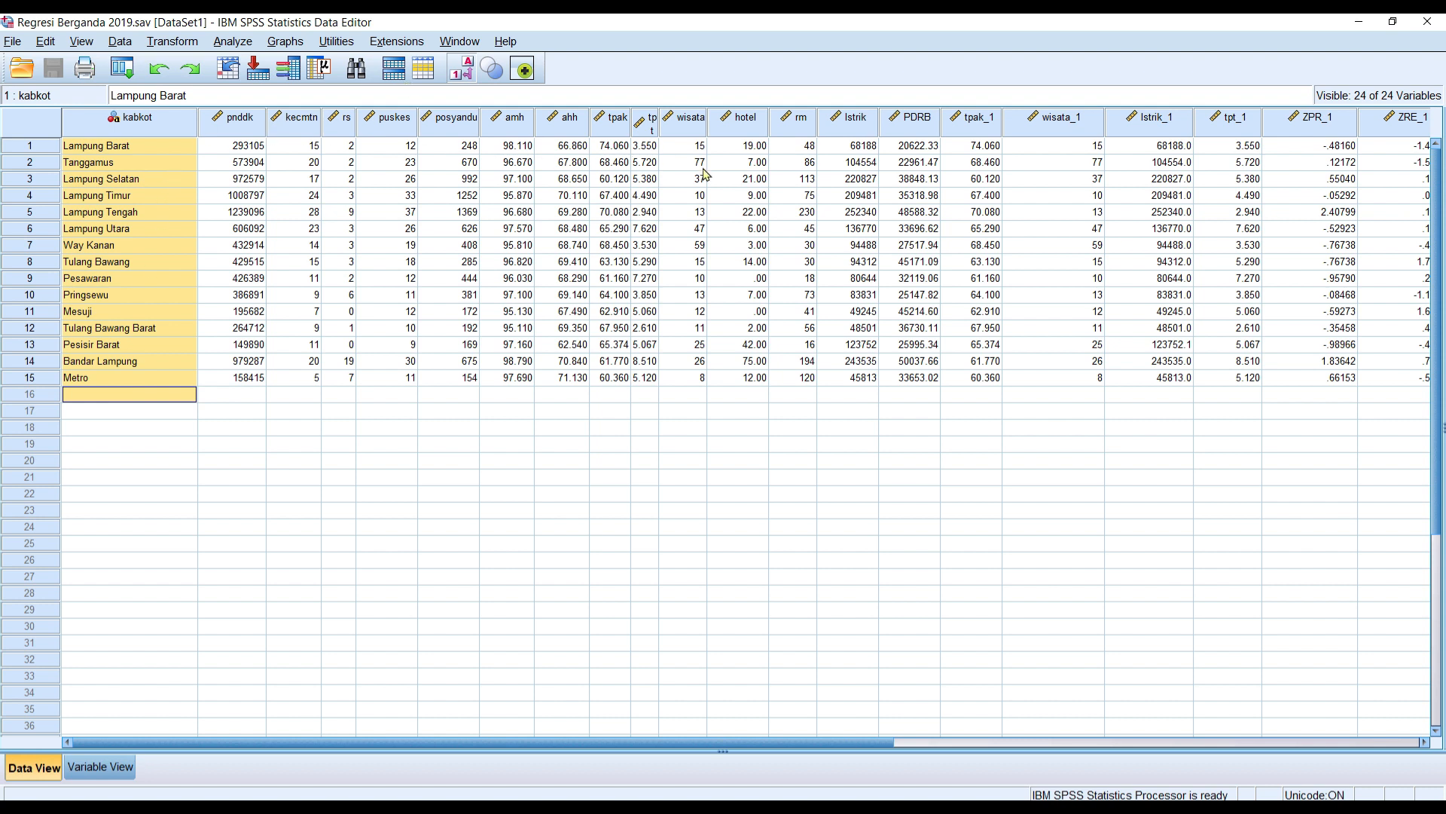
click(529, 480)
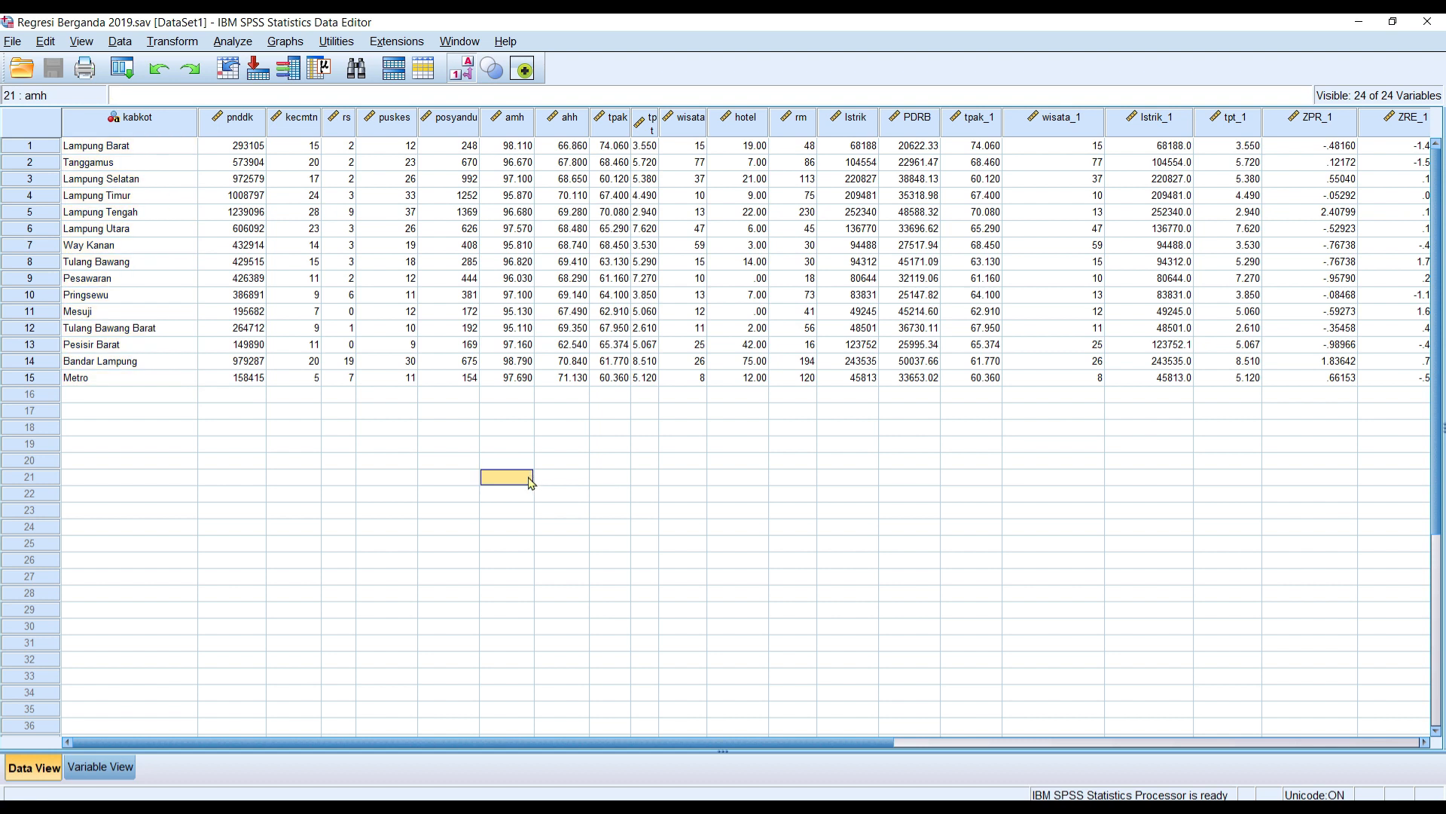
click(167, 397)
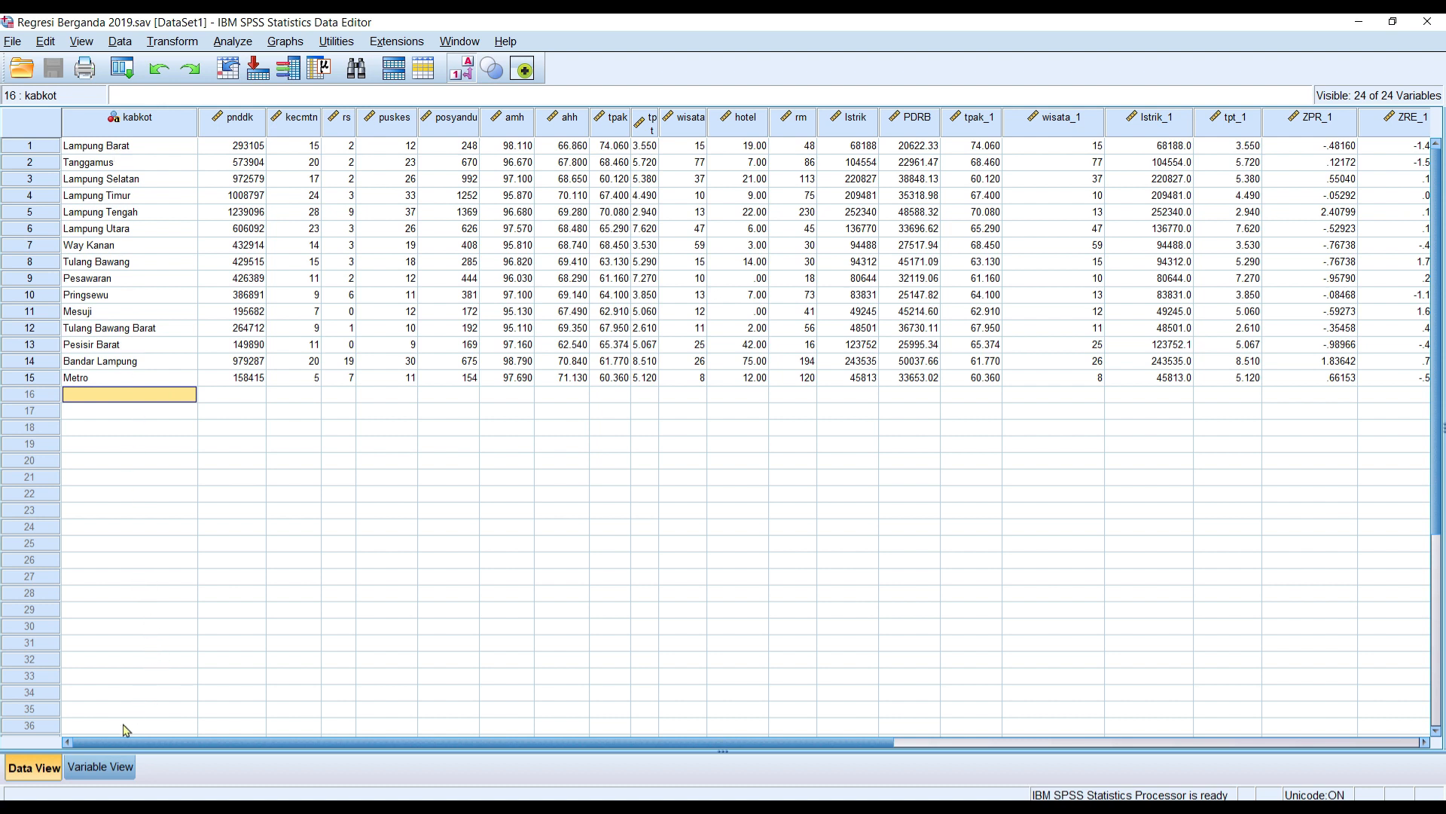
click(100, 766)
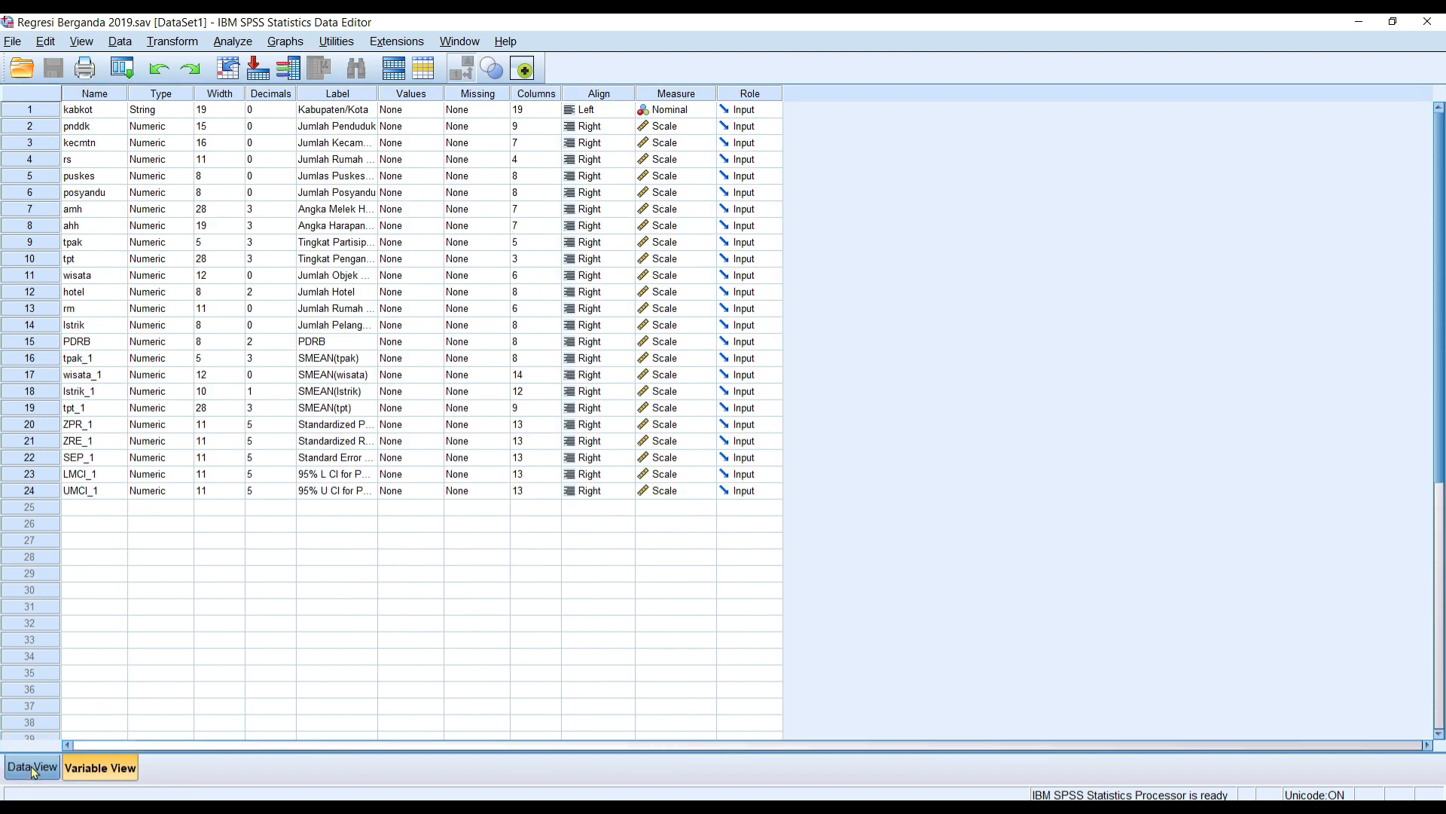
click(32, 767)
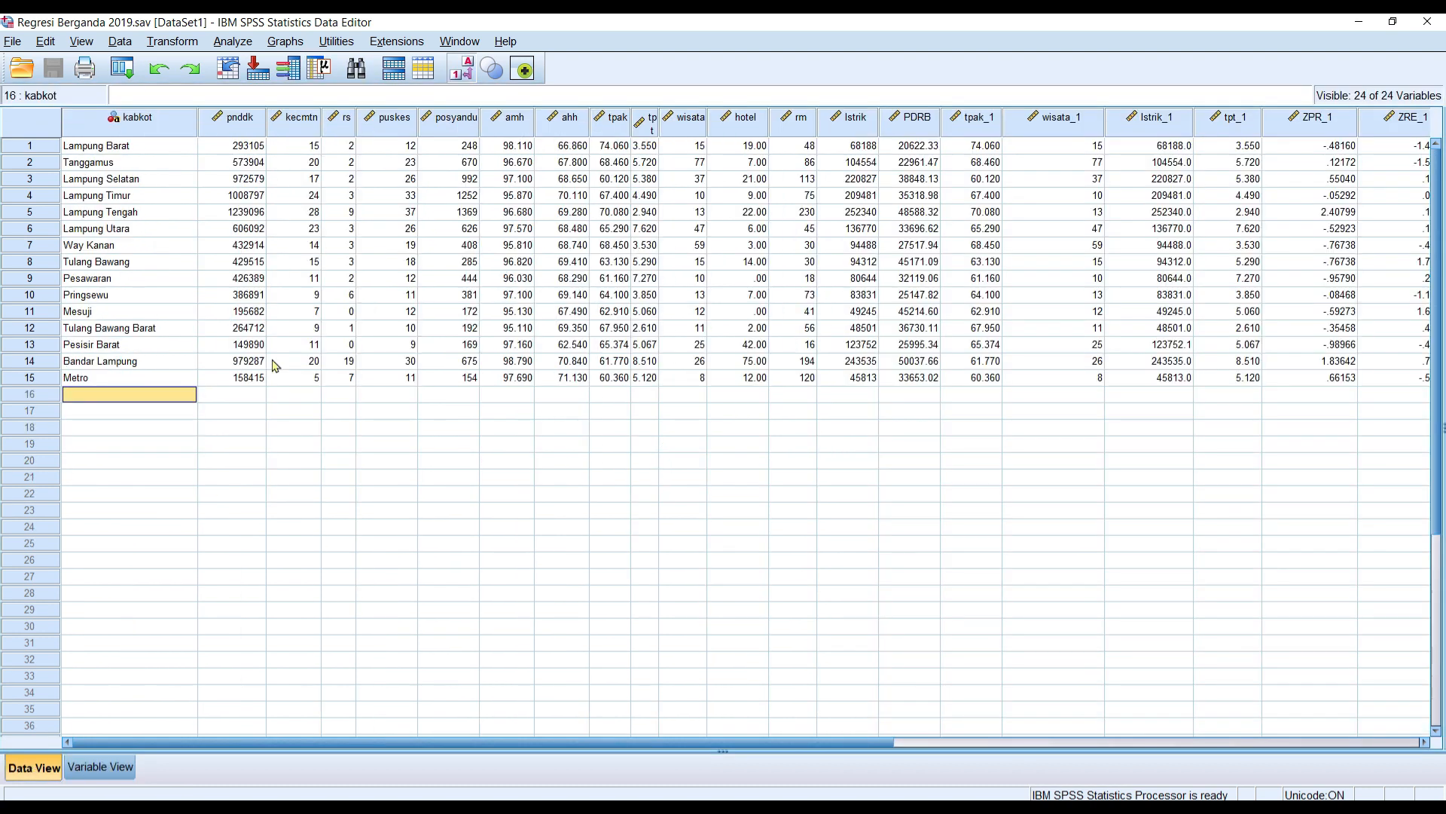
- Start a linear regression analysis with PDRB as the dependent variable
click(234, 43)
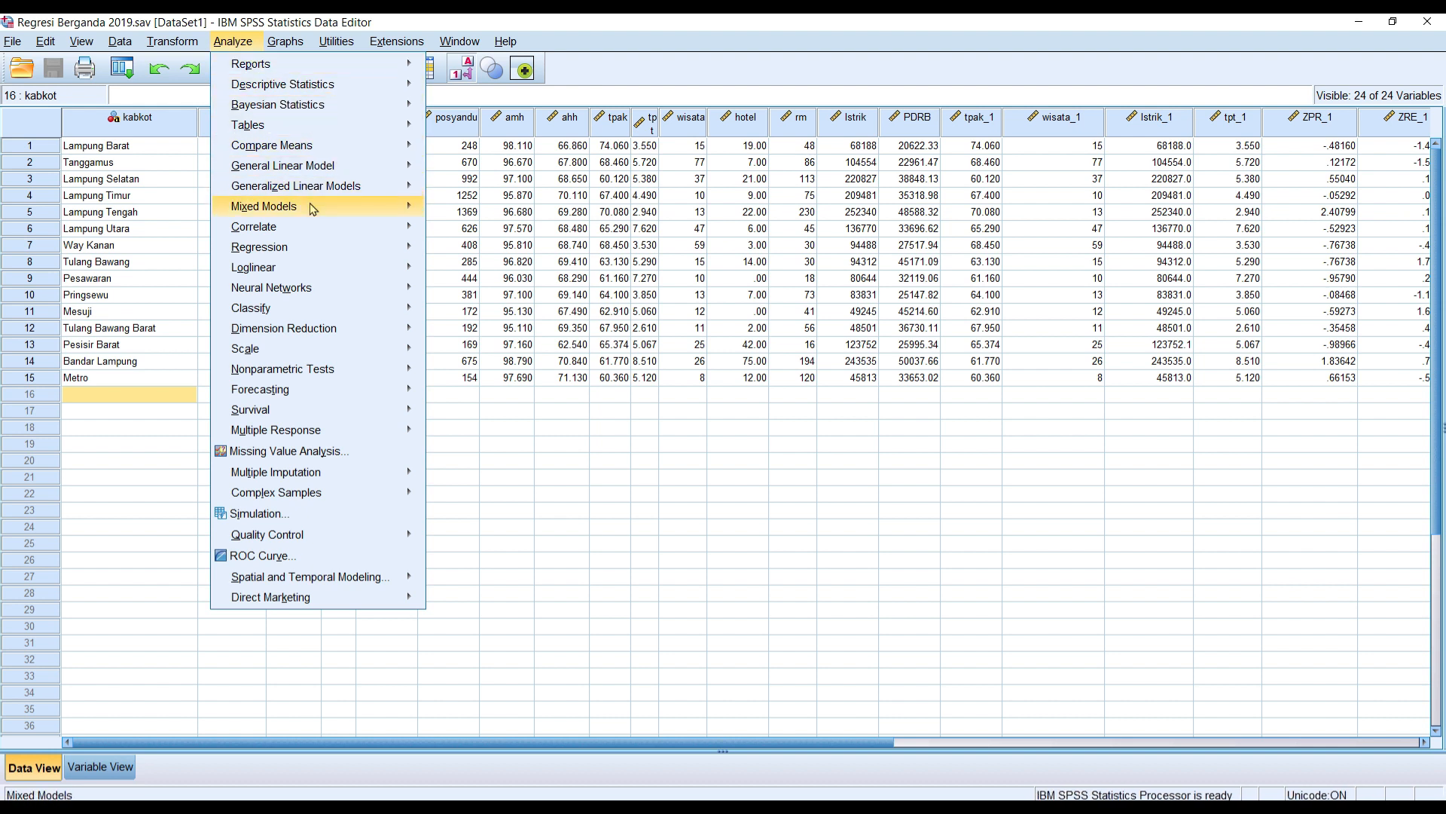
mouse_move(330, 250)
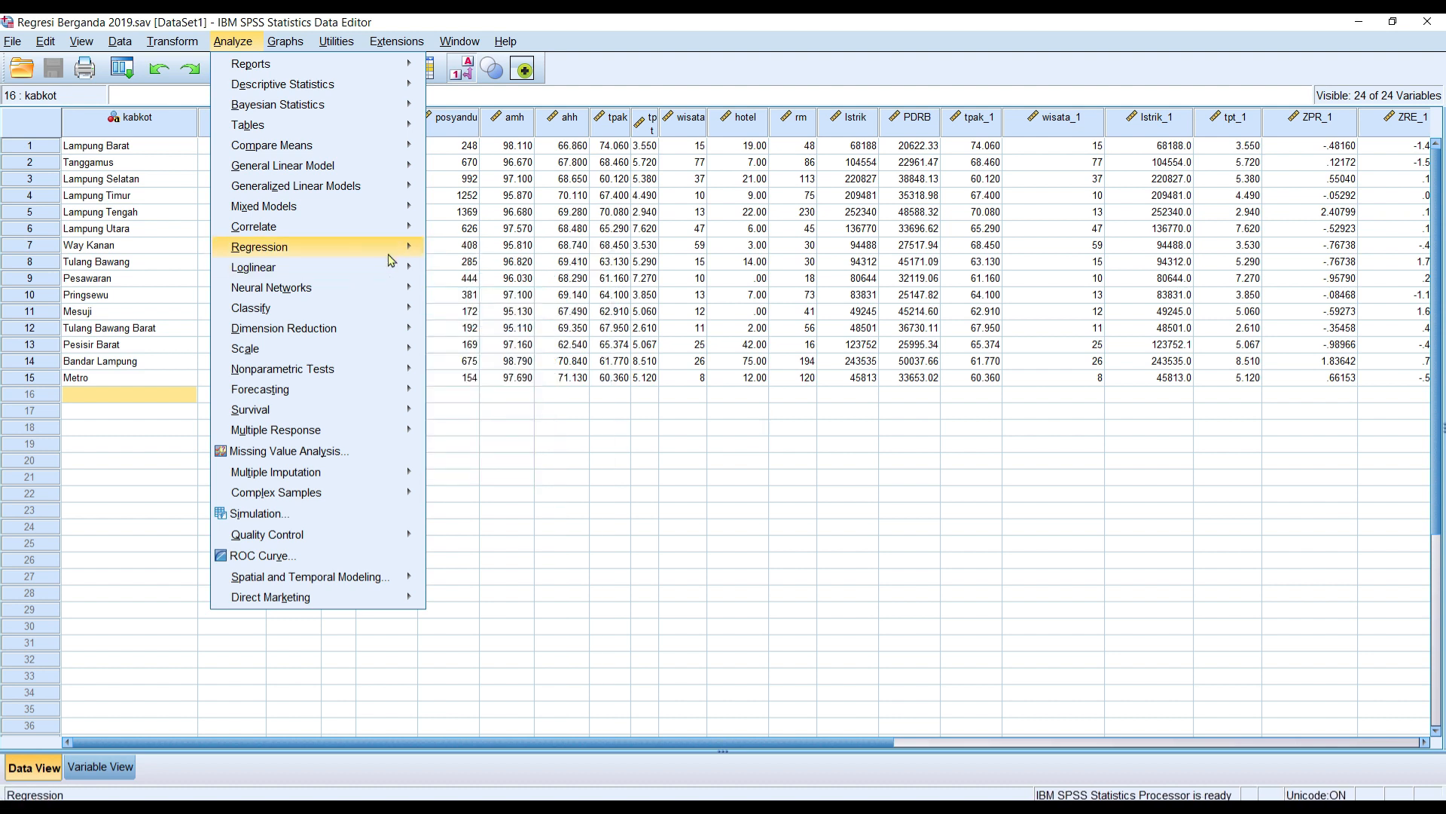
mouse_move(373, 247)
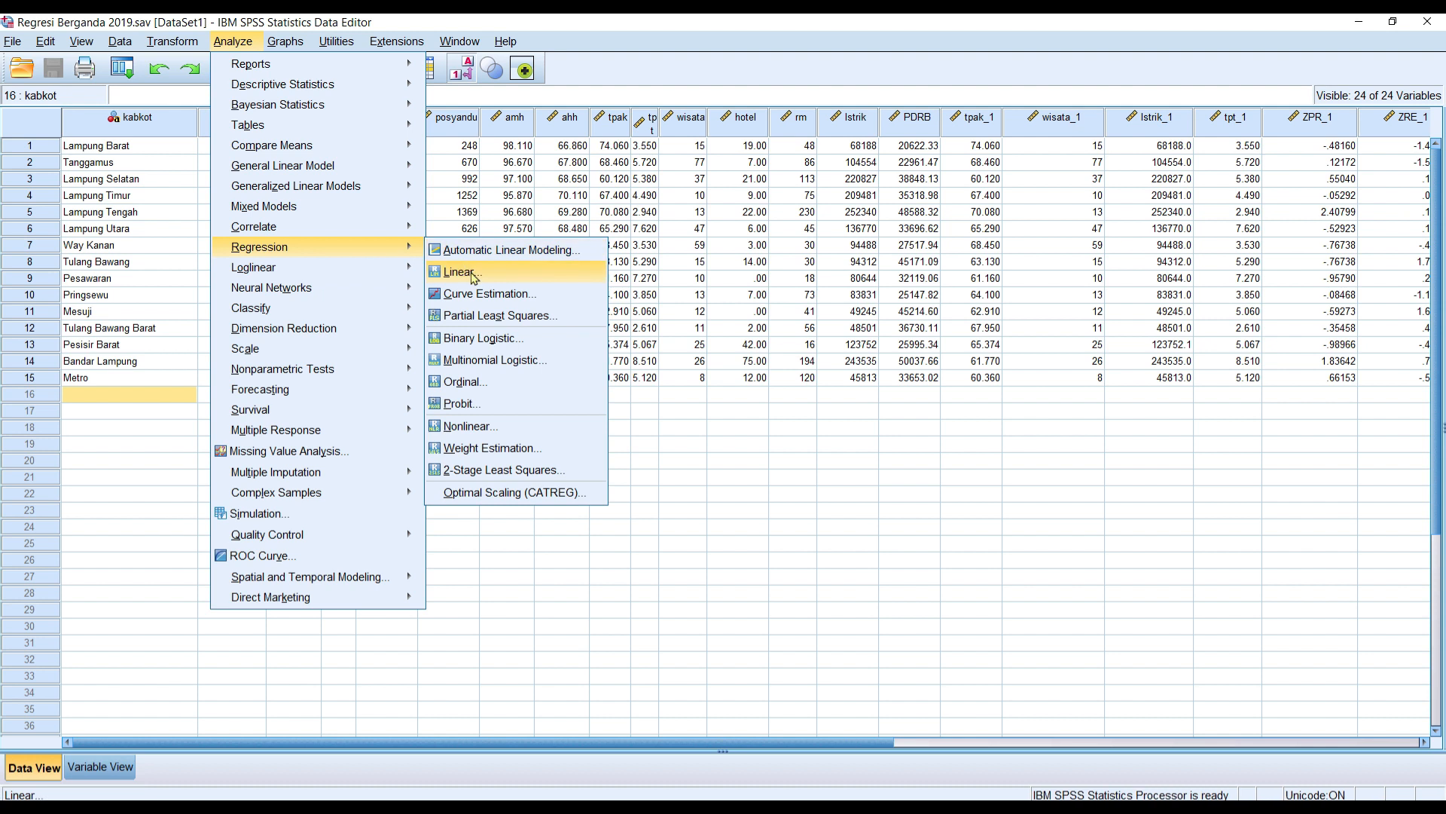
click(473, 277)
drag(662, 200, 702, 216)
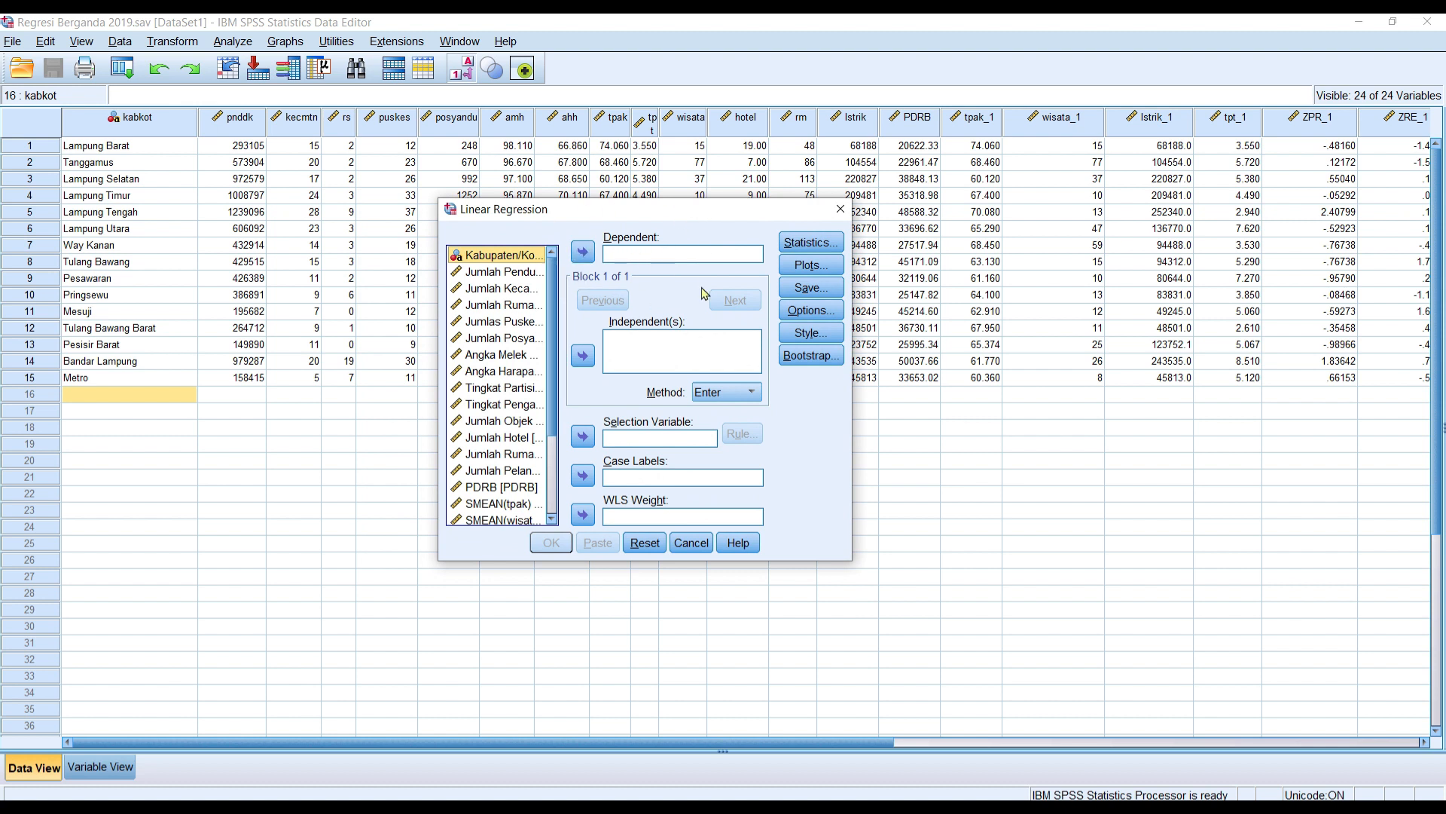
click(502, 489)
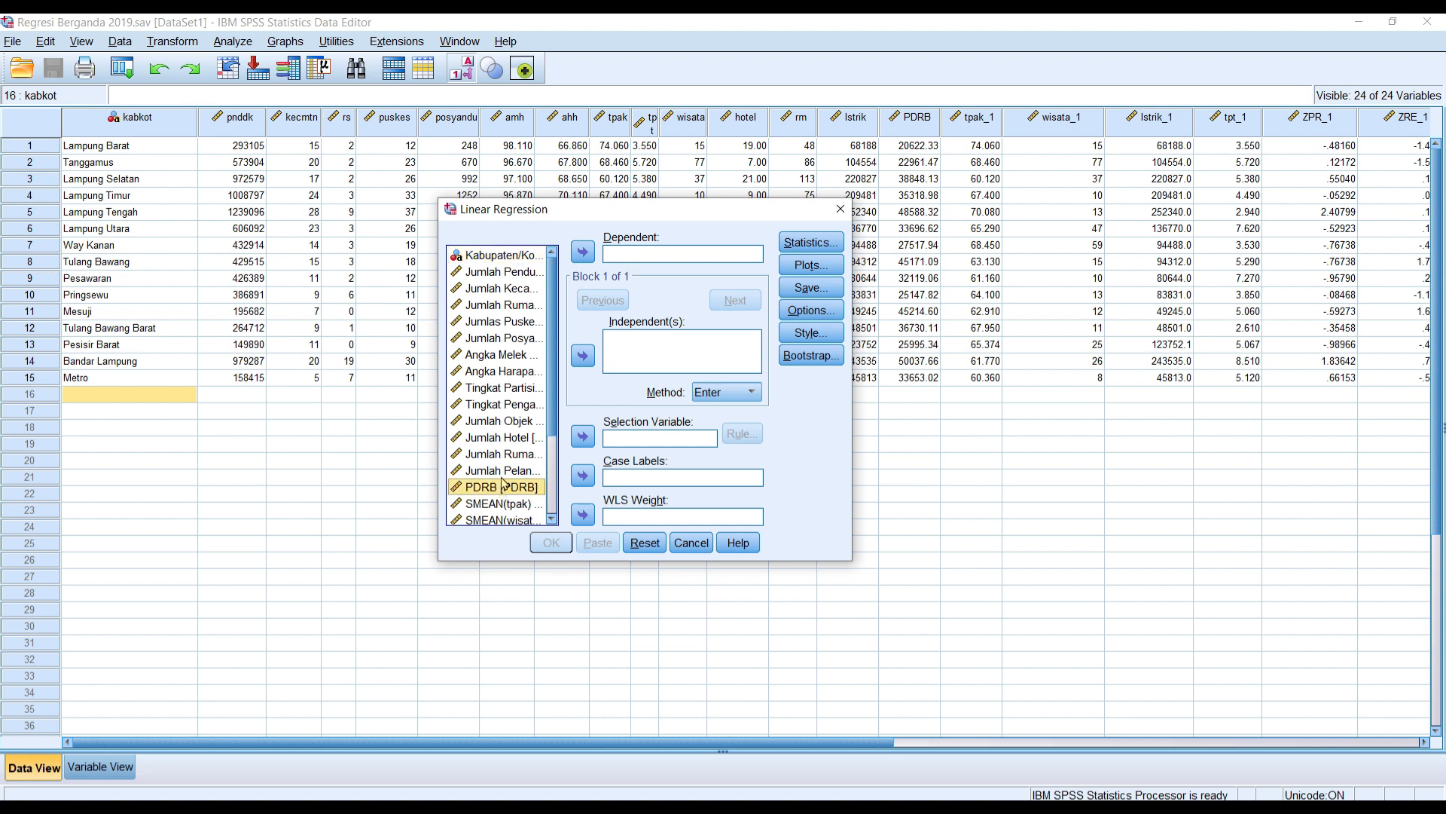
click(583, 253)
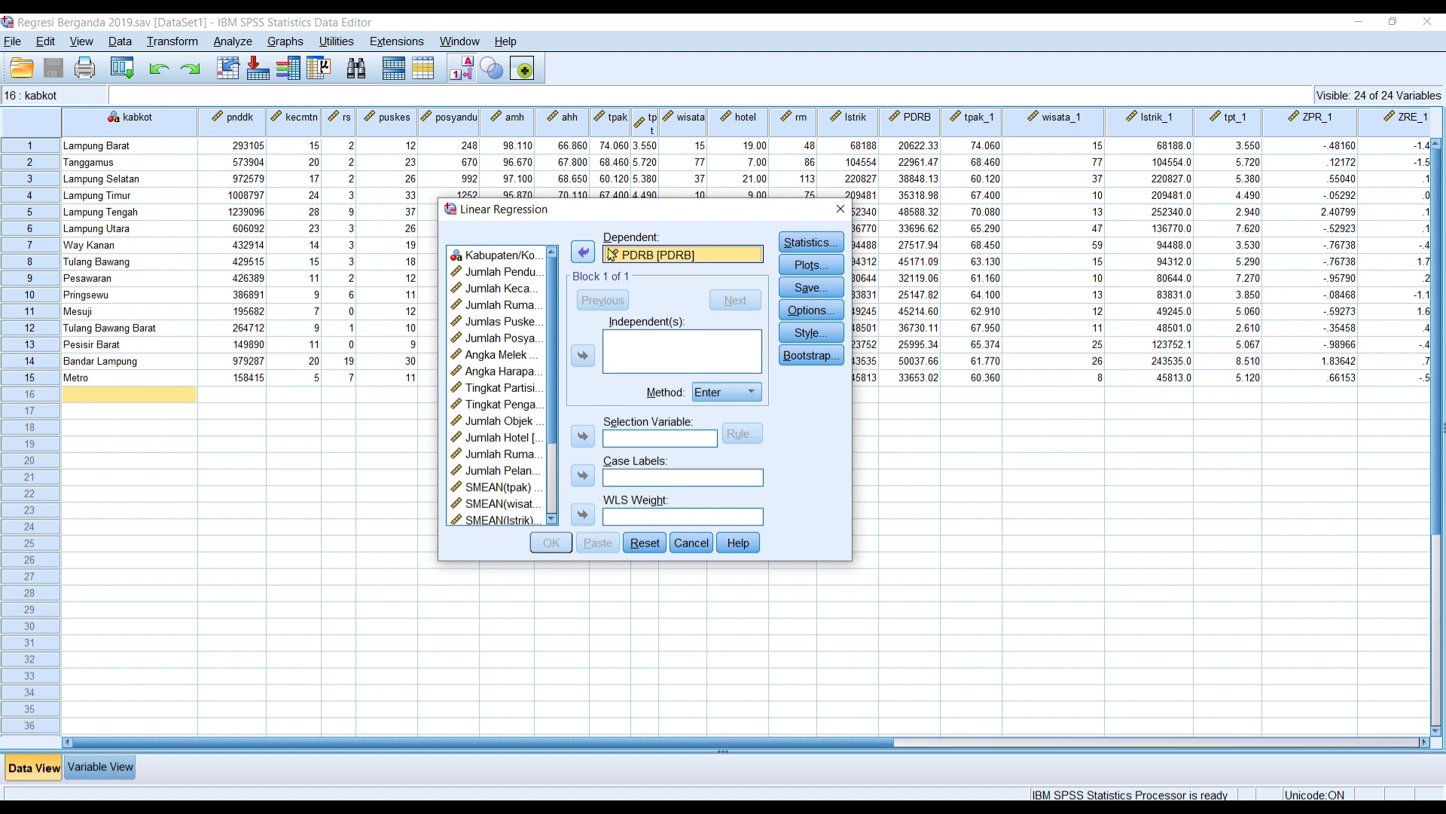
- Add the 13 variables from Jumlah Penduduk (pnddk) through lstrik as independents of the regression
click(631, 347)
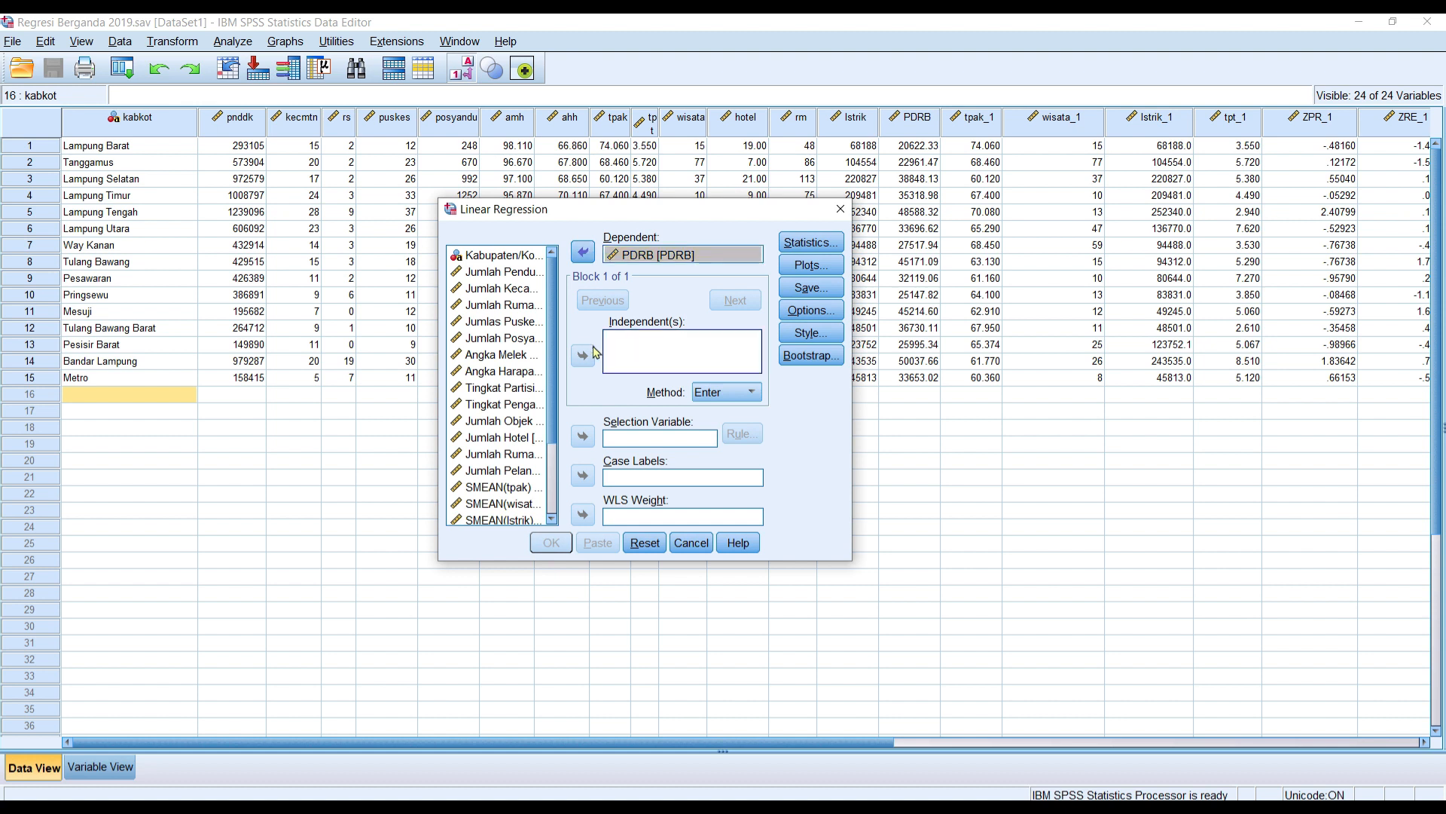
click(505, 279)
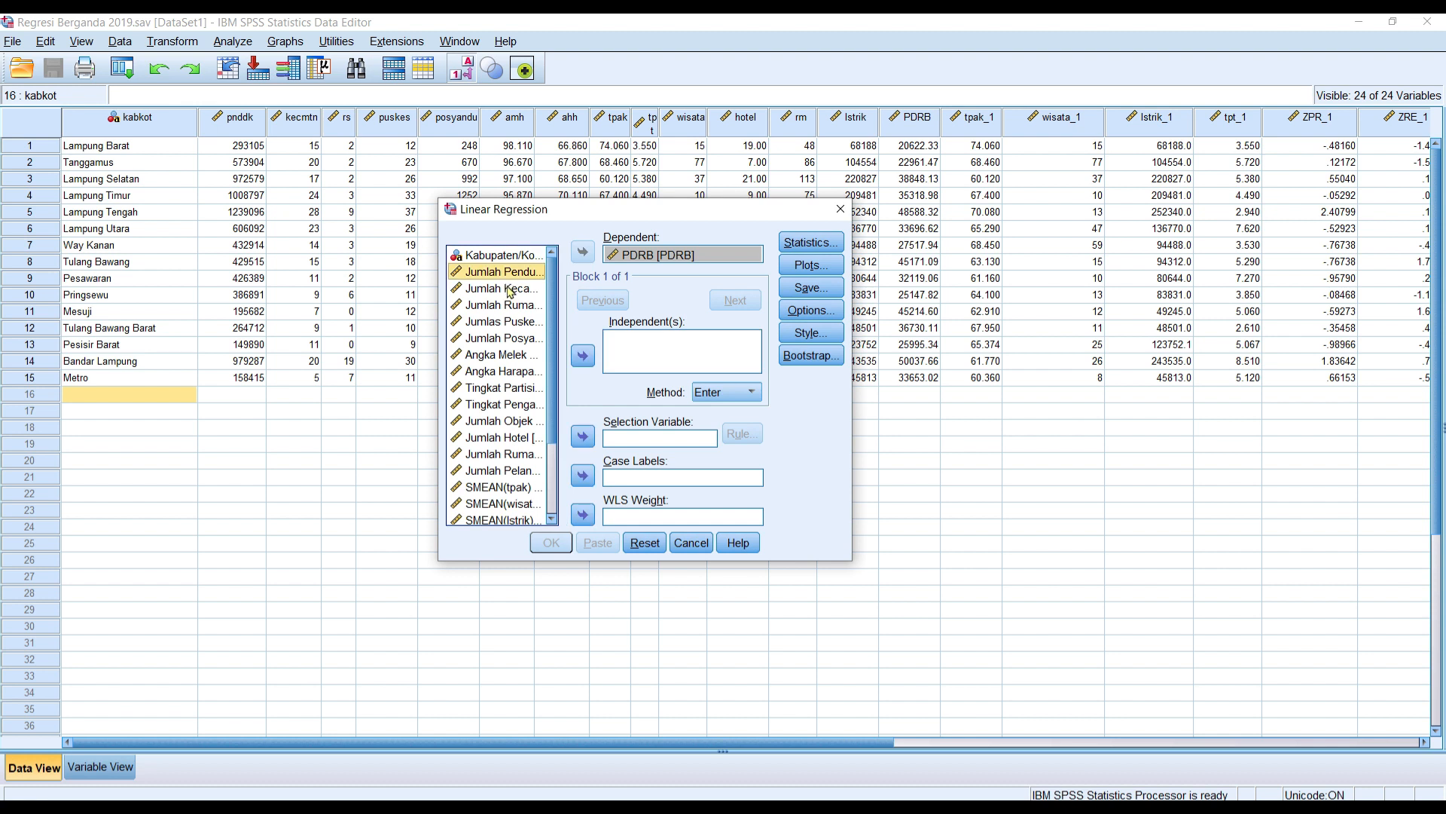
shift+click(511, 298)
shift+click(512, 306)
shift+click(520, 322)
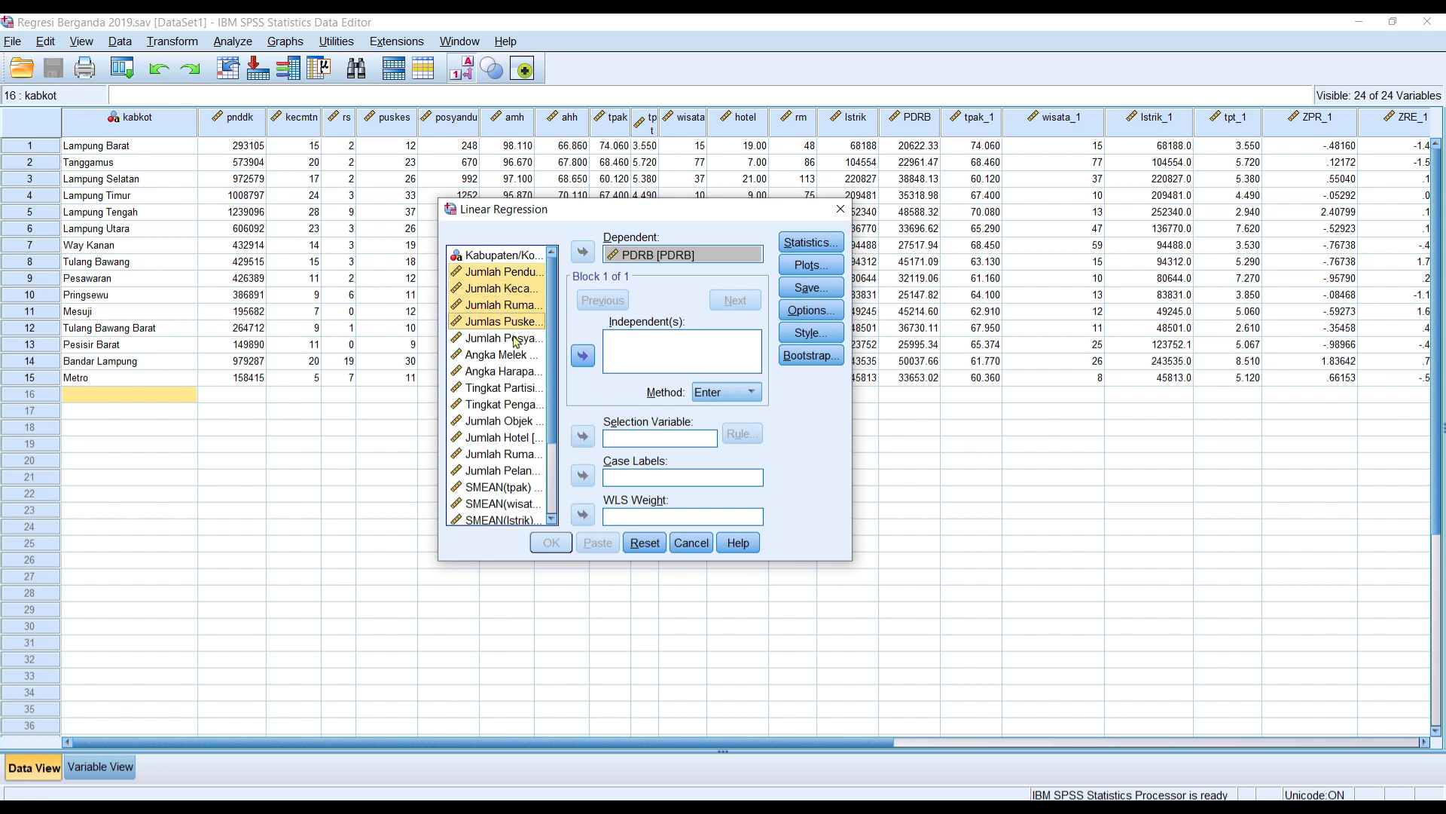
shift+click(519, 339)
shift+click(517, 358)
shift+click(517, 373)
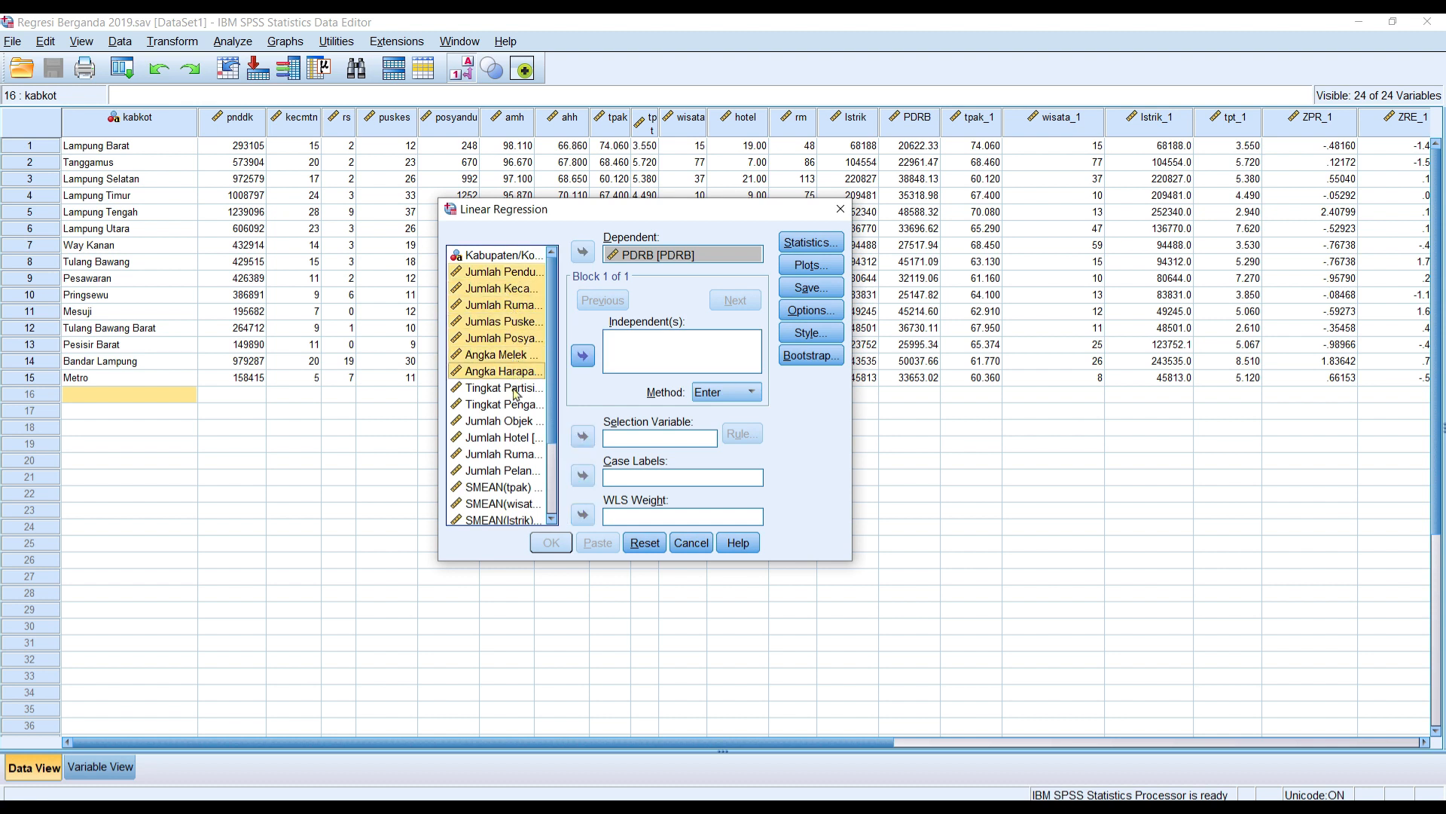
shift+click(518, 390)
shift+click(518, 406)
shift+click(516, 424)
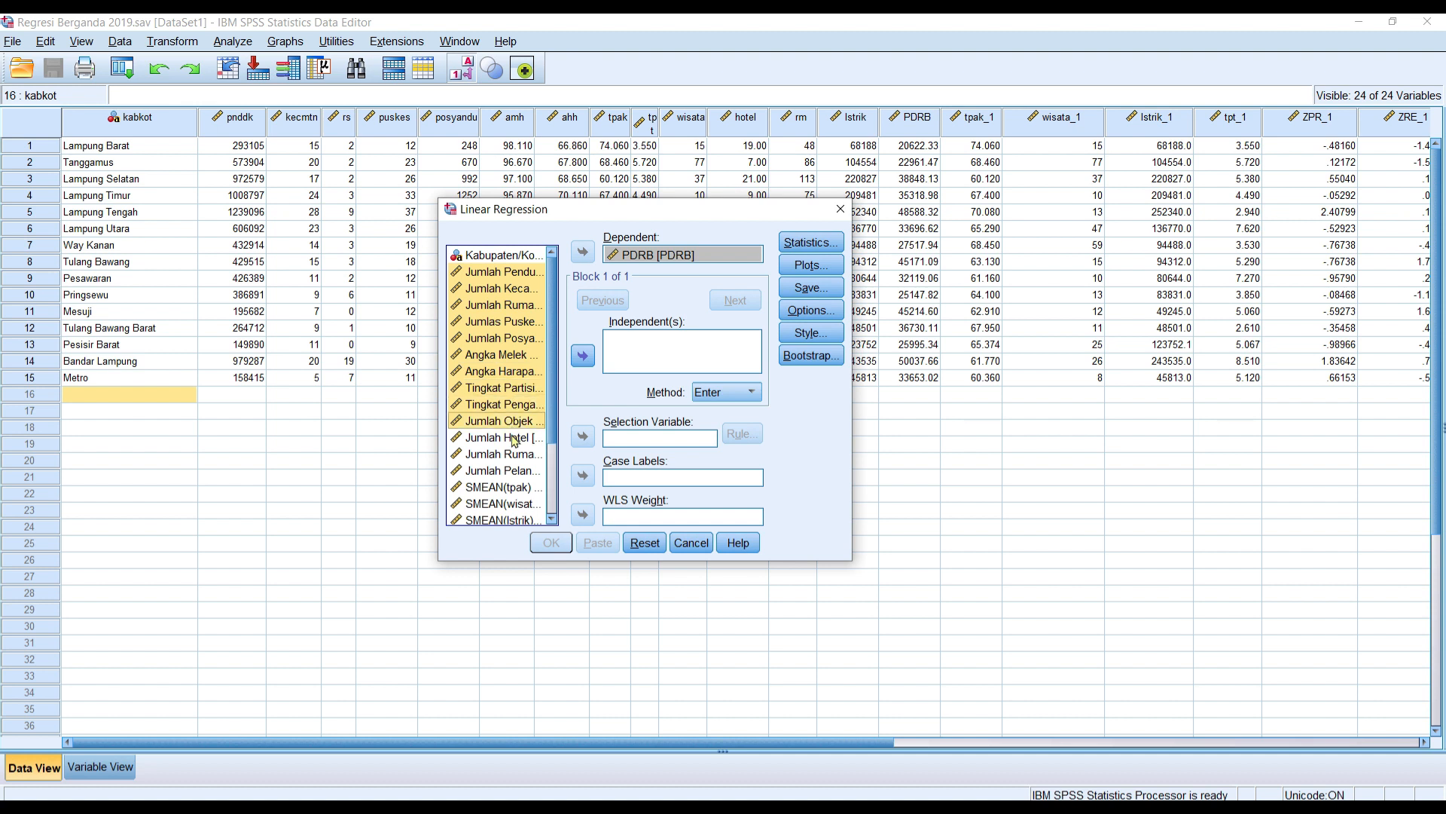
shift+click(519, 439)
shift+click(519, 455)
shift+click(518, 471)
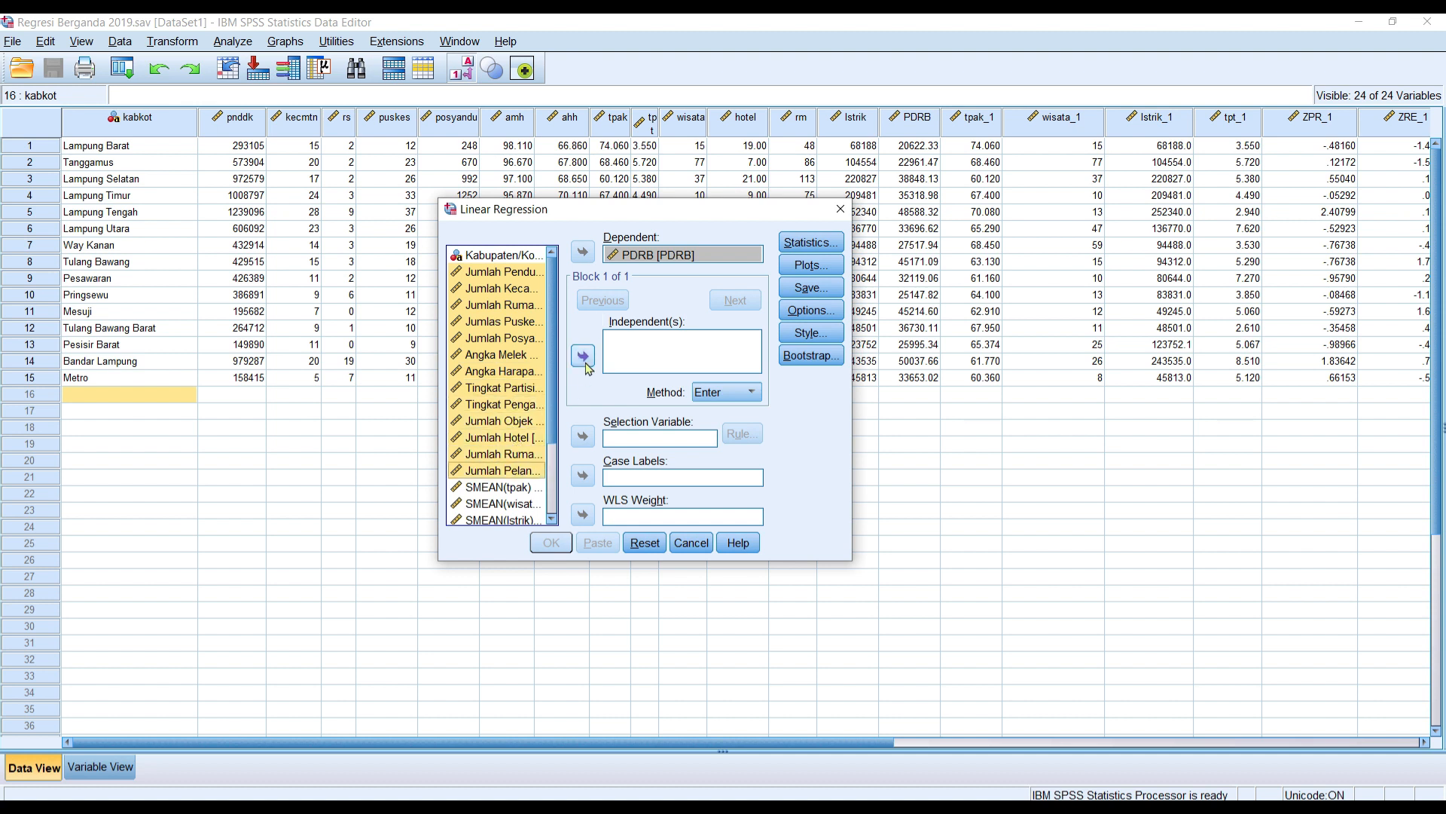
click(584, 355)
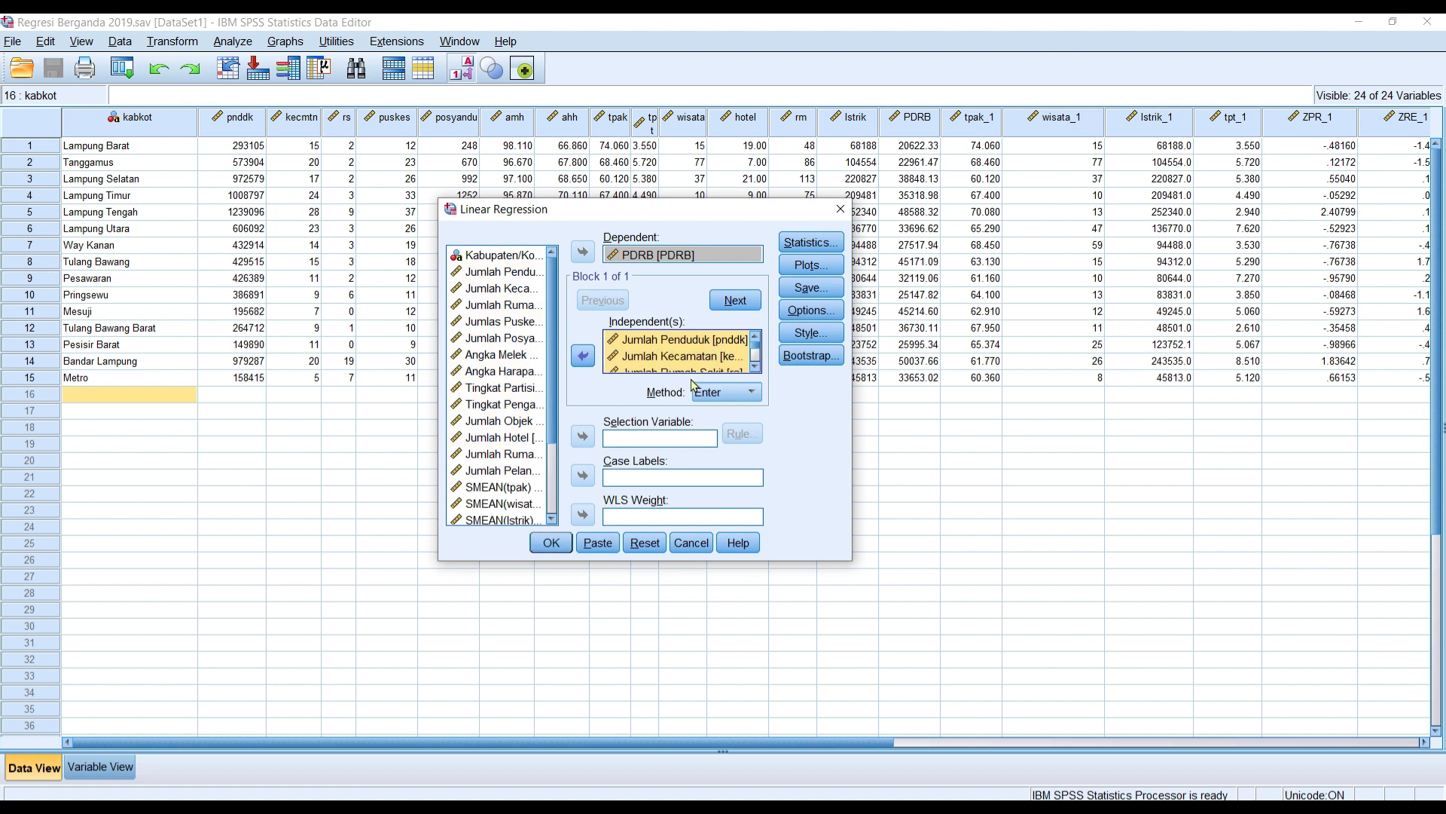
- Set the regression method to Stepwise and use Kabupaten/Kota (kabkot) for the case labels
click(750, 392)
click(737, 426)
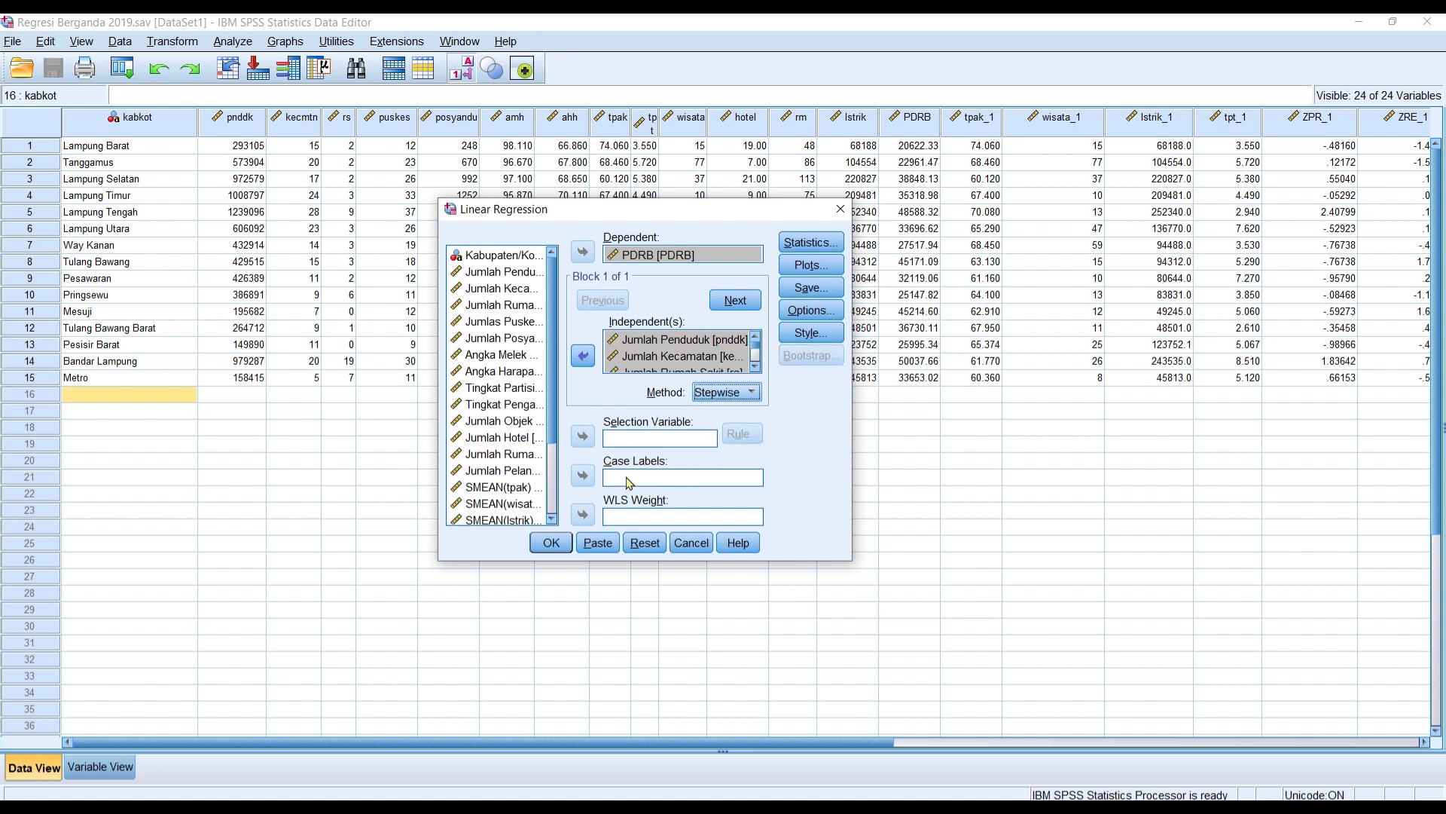
click(483, 256)
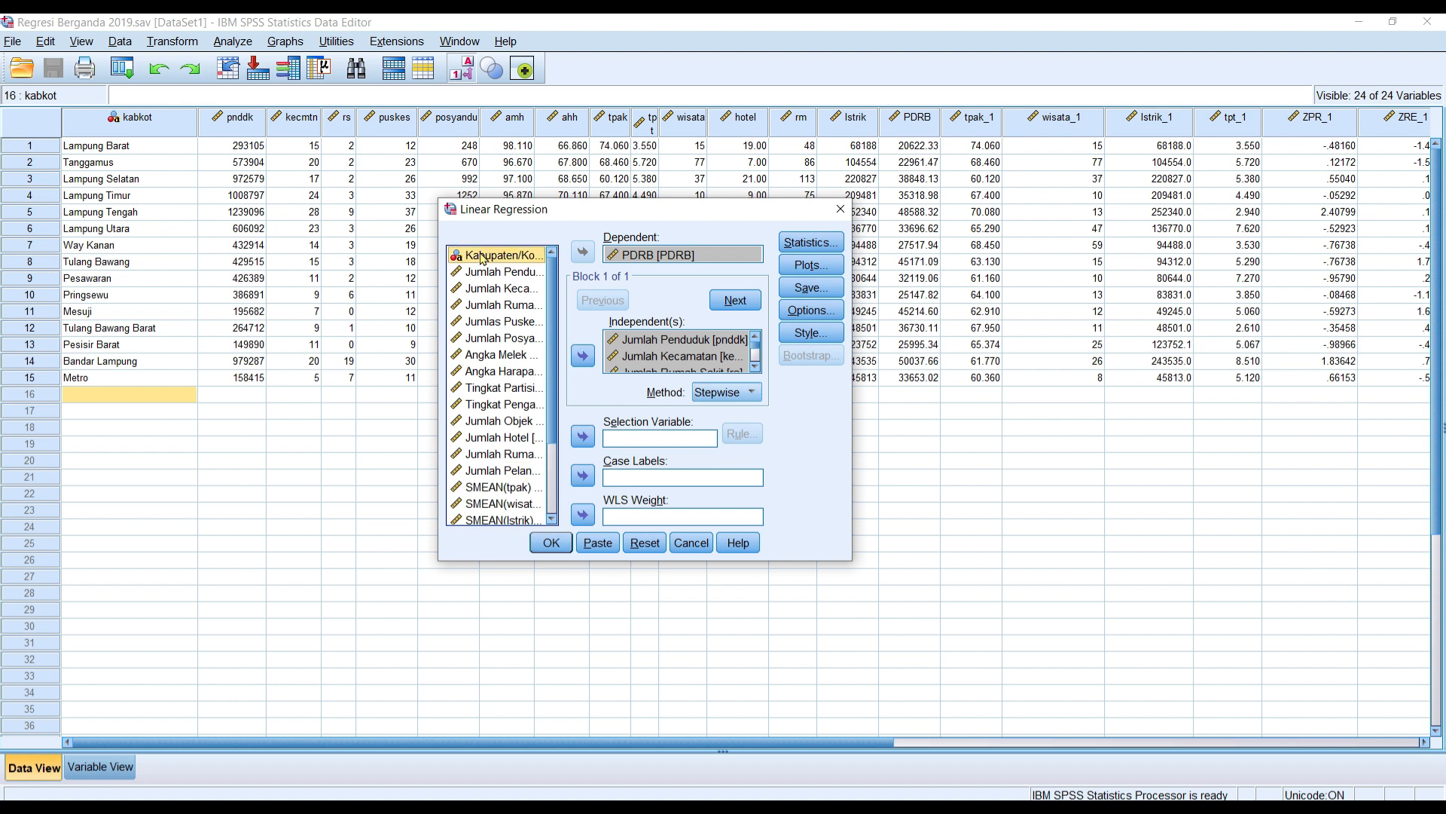
click(586, 476)
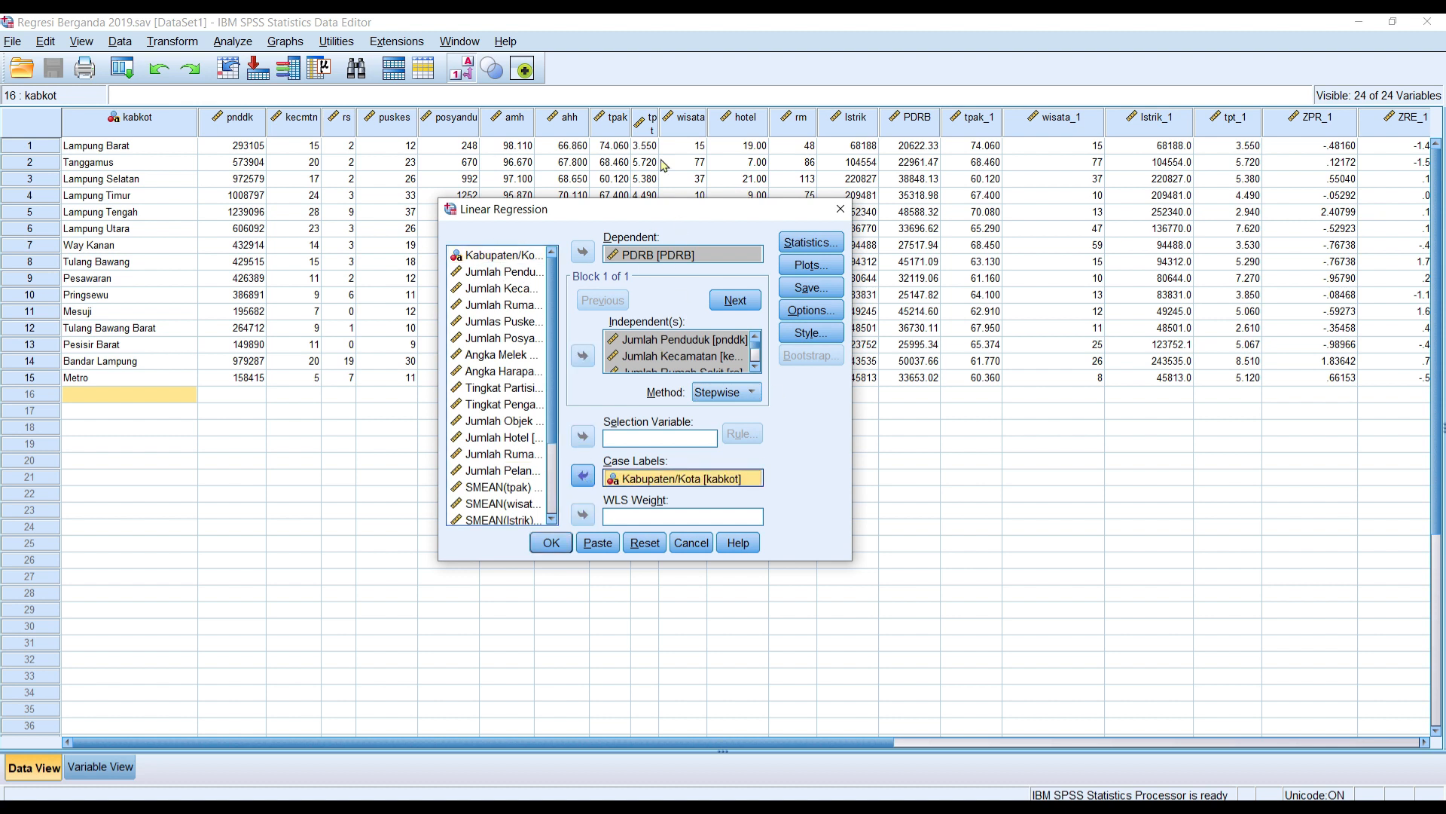
- Include R squared change, Descriptives, Collinearity diagnostics and Durbin-Watson in the regression statistics
click(810, 243)
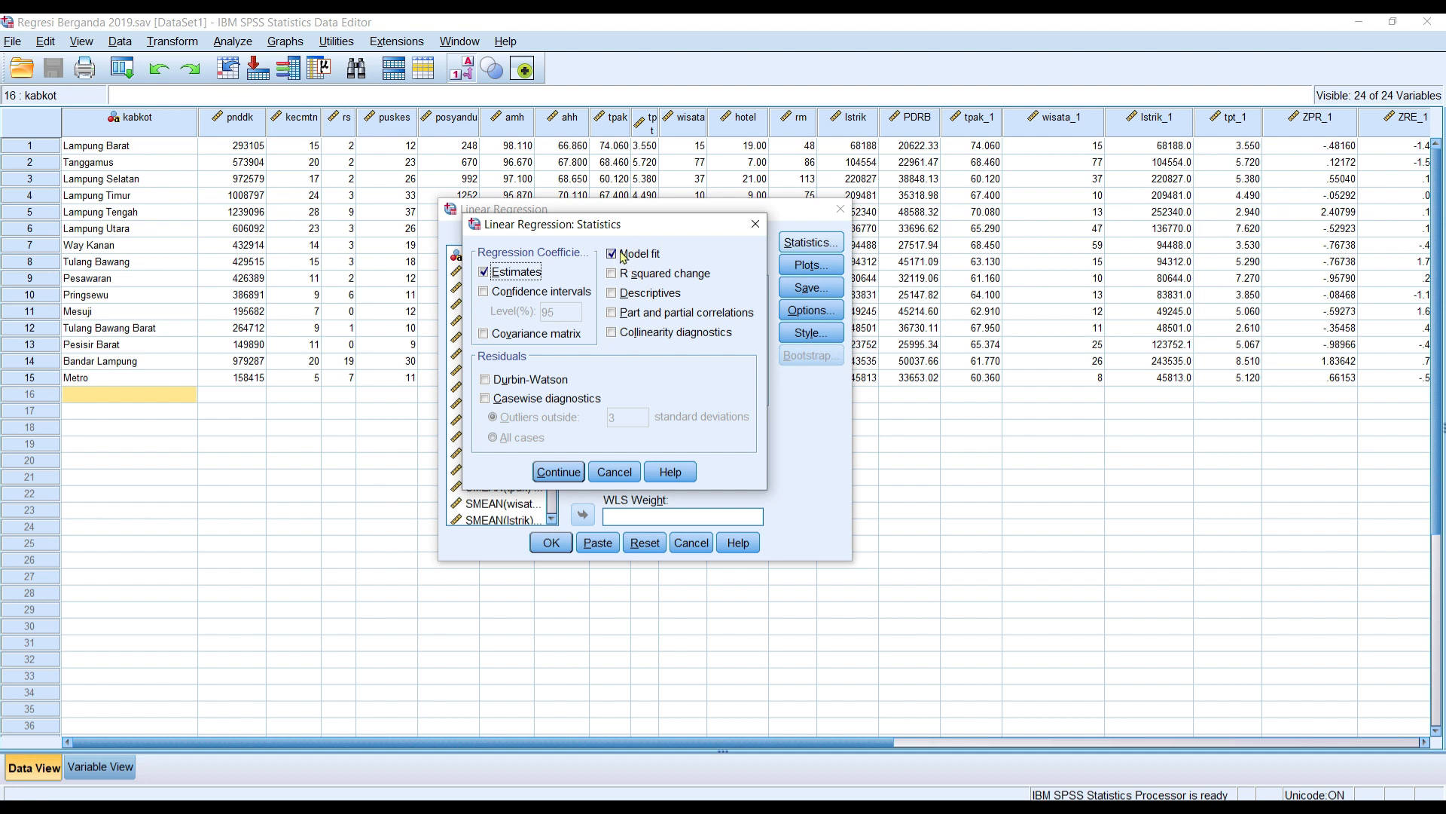
click(623, 279)
click(638, 295)
click(645, 335)
click(528, 382)
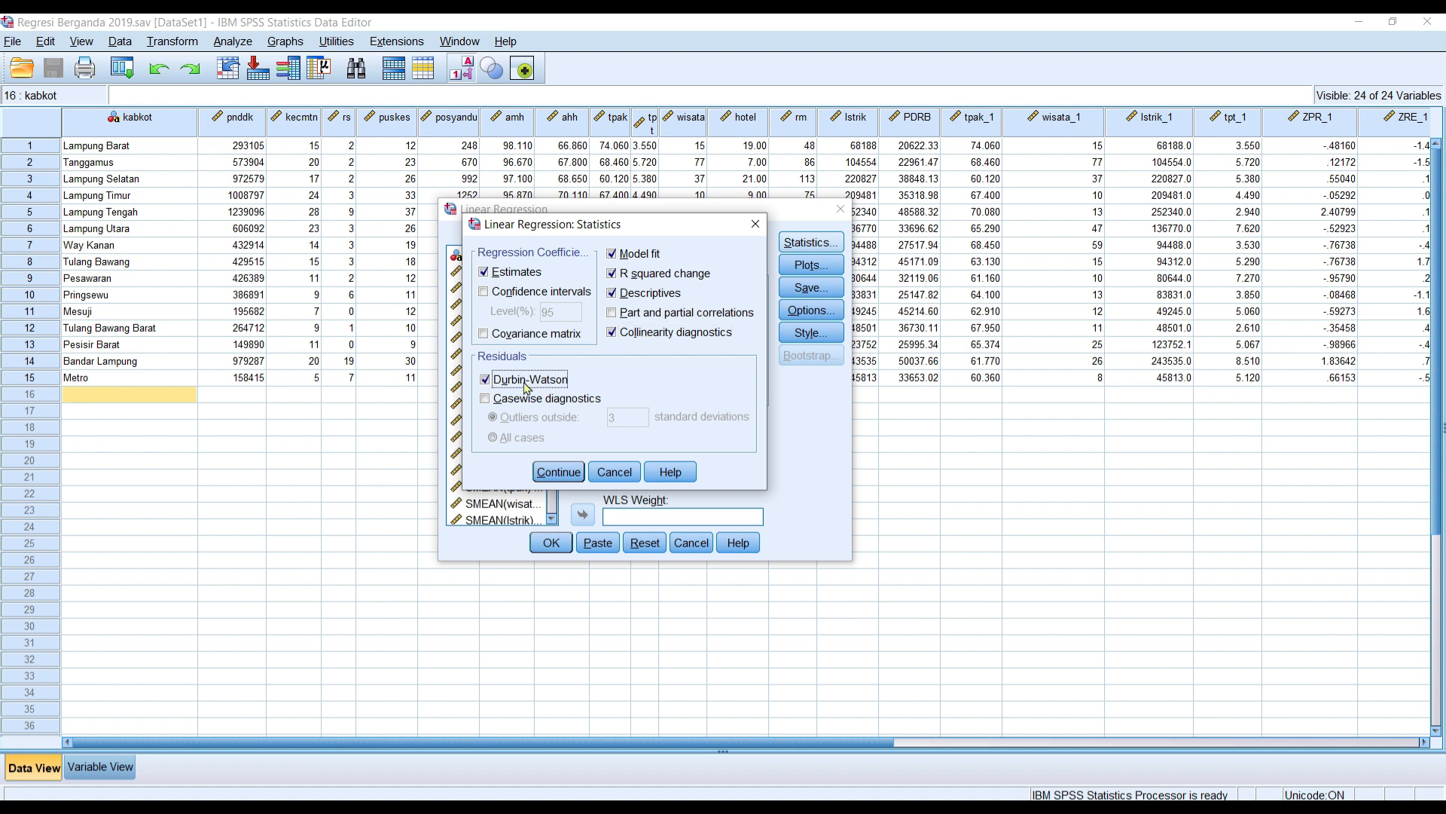
click(559, 473)
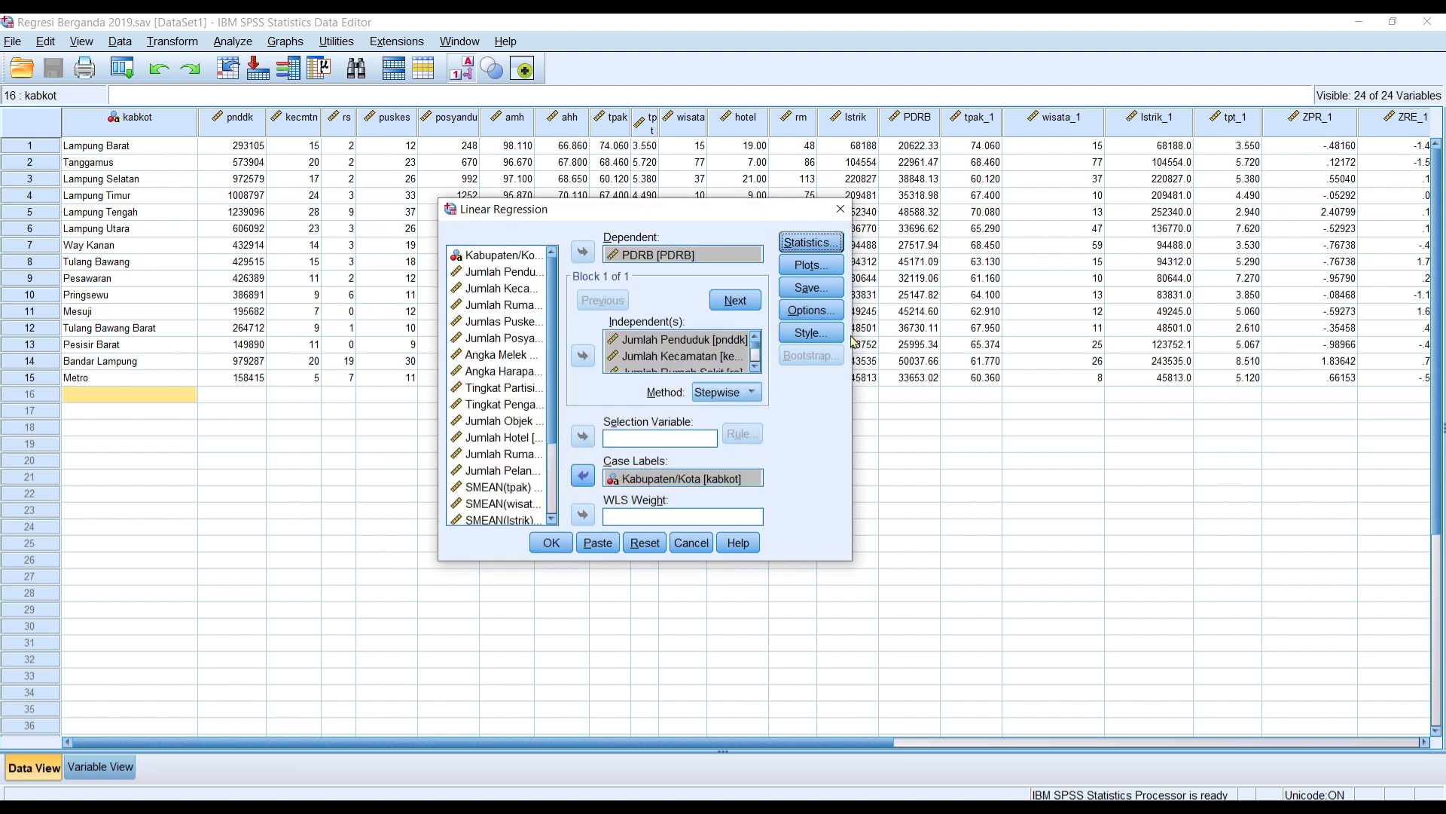
- Set up a residual scatterplot with *ZPRED as Y and *ZRESID as X, and include the normal probability plot
click(811, 265)
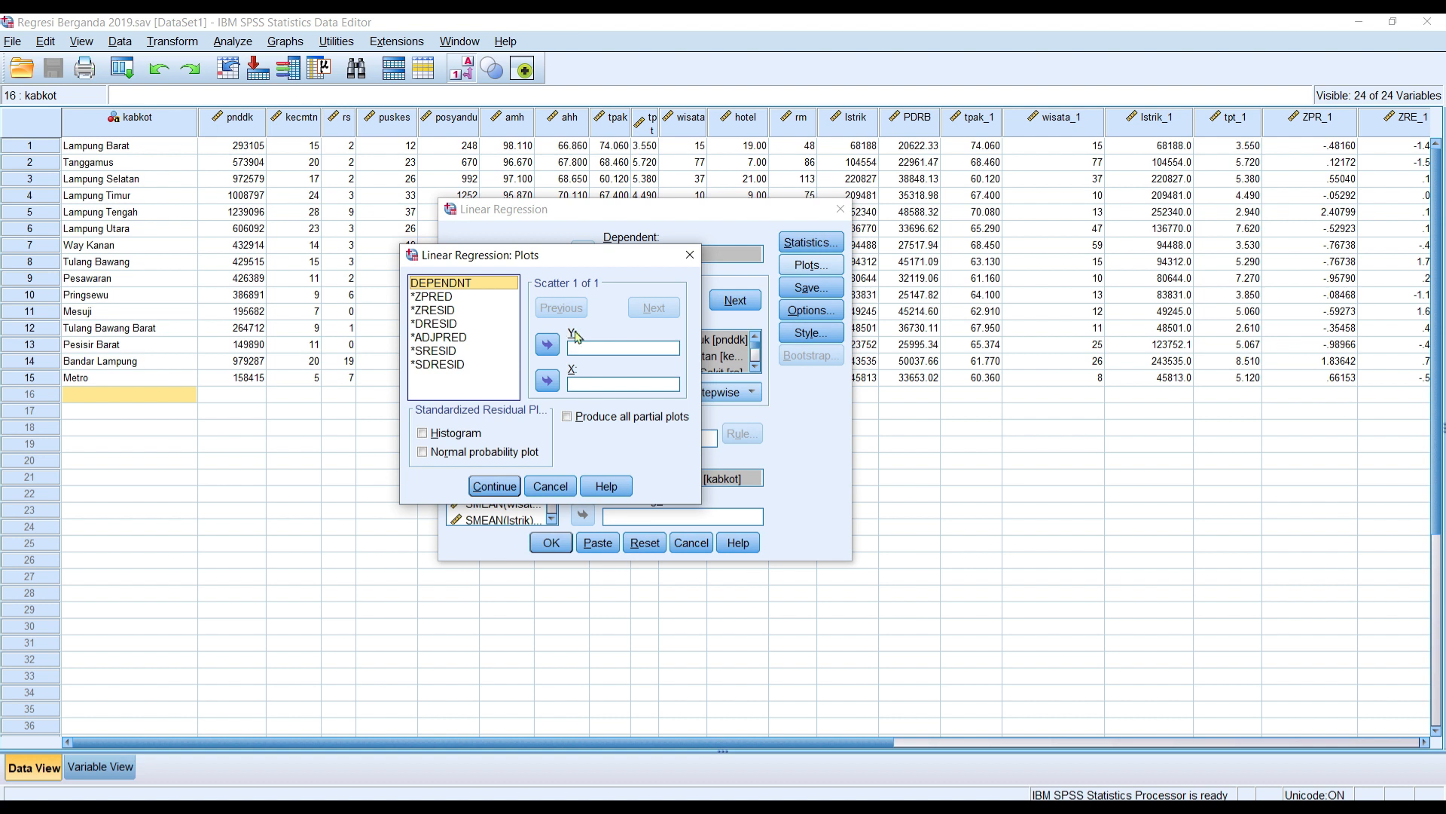
click(434, 300)
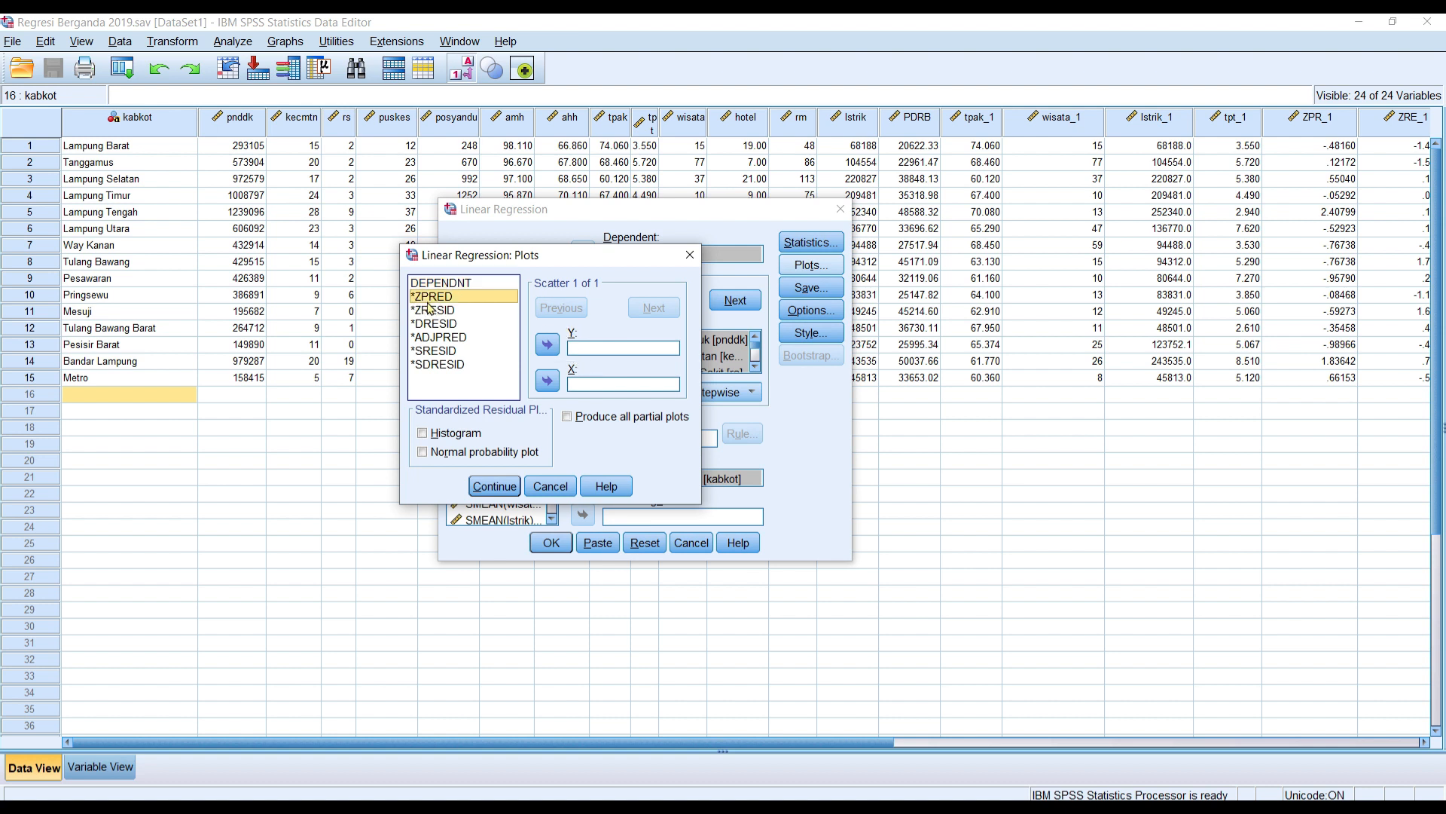
click(549, 345)
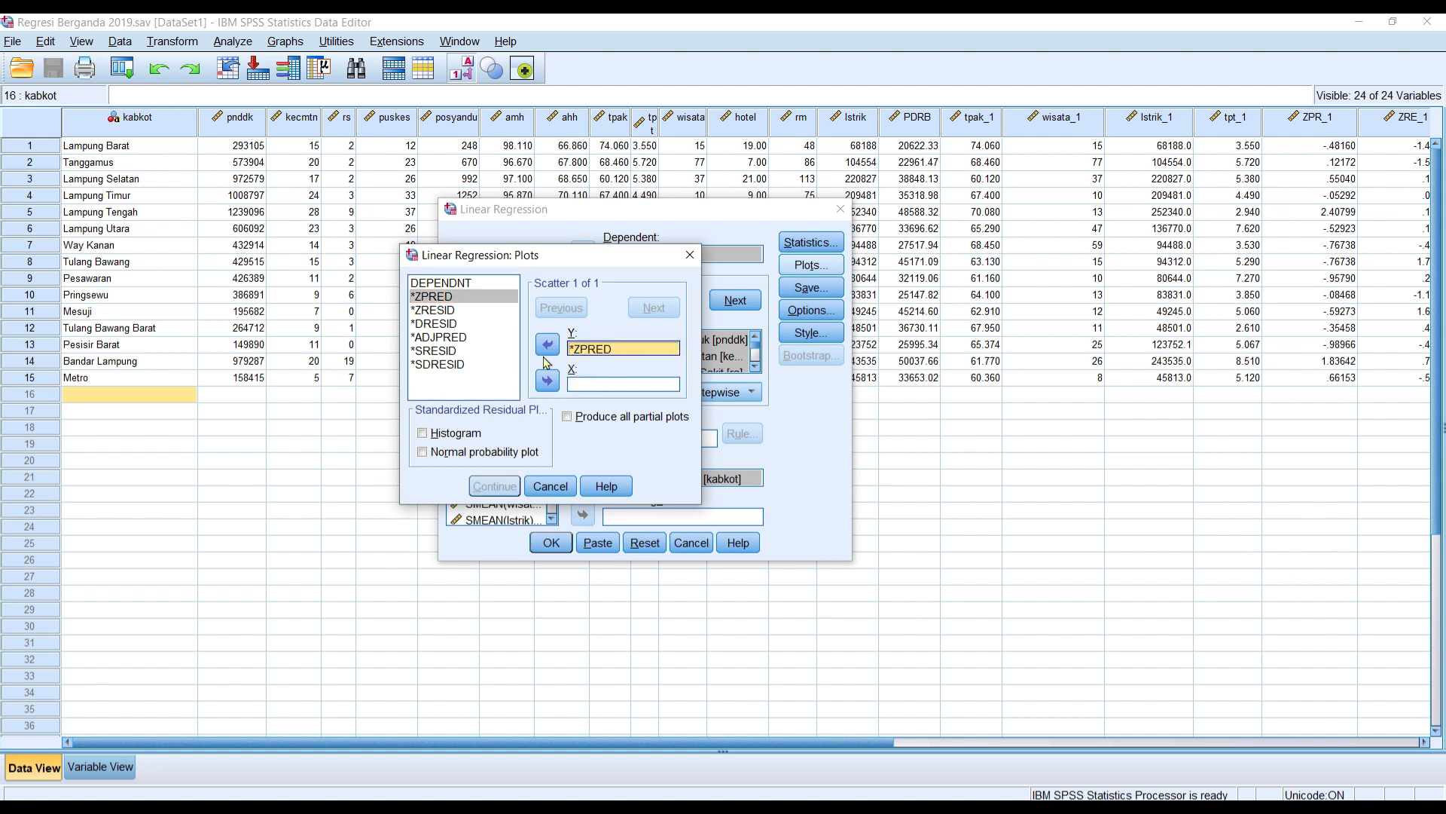
click(451, 314)
click(452, 312)
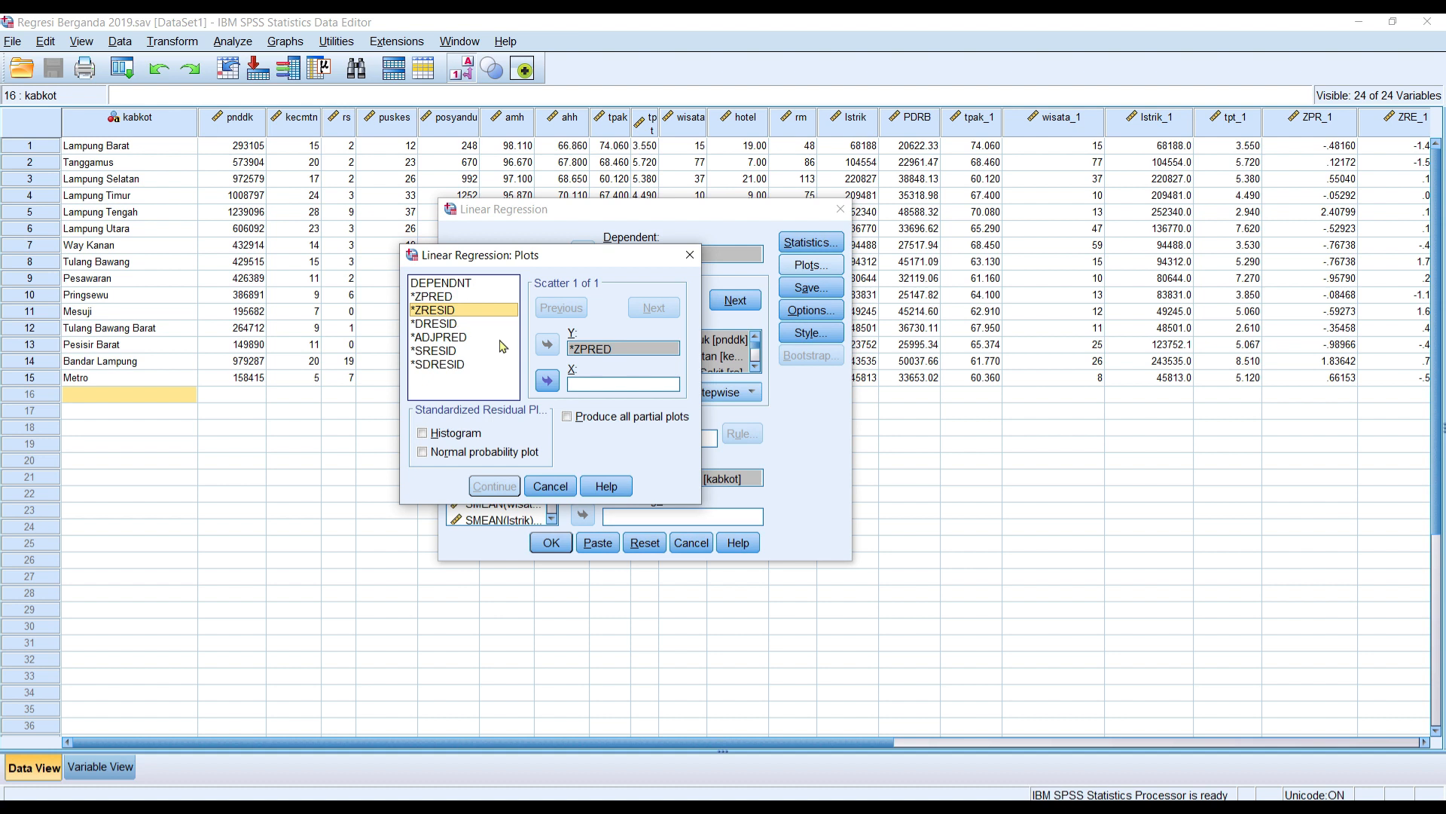
click(549, 381)
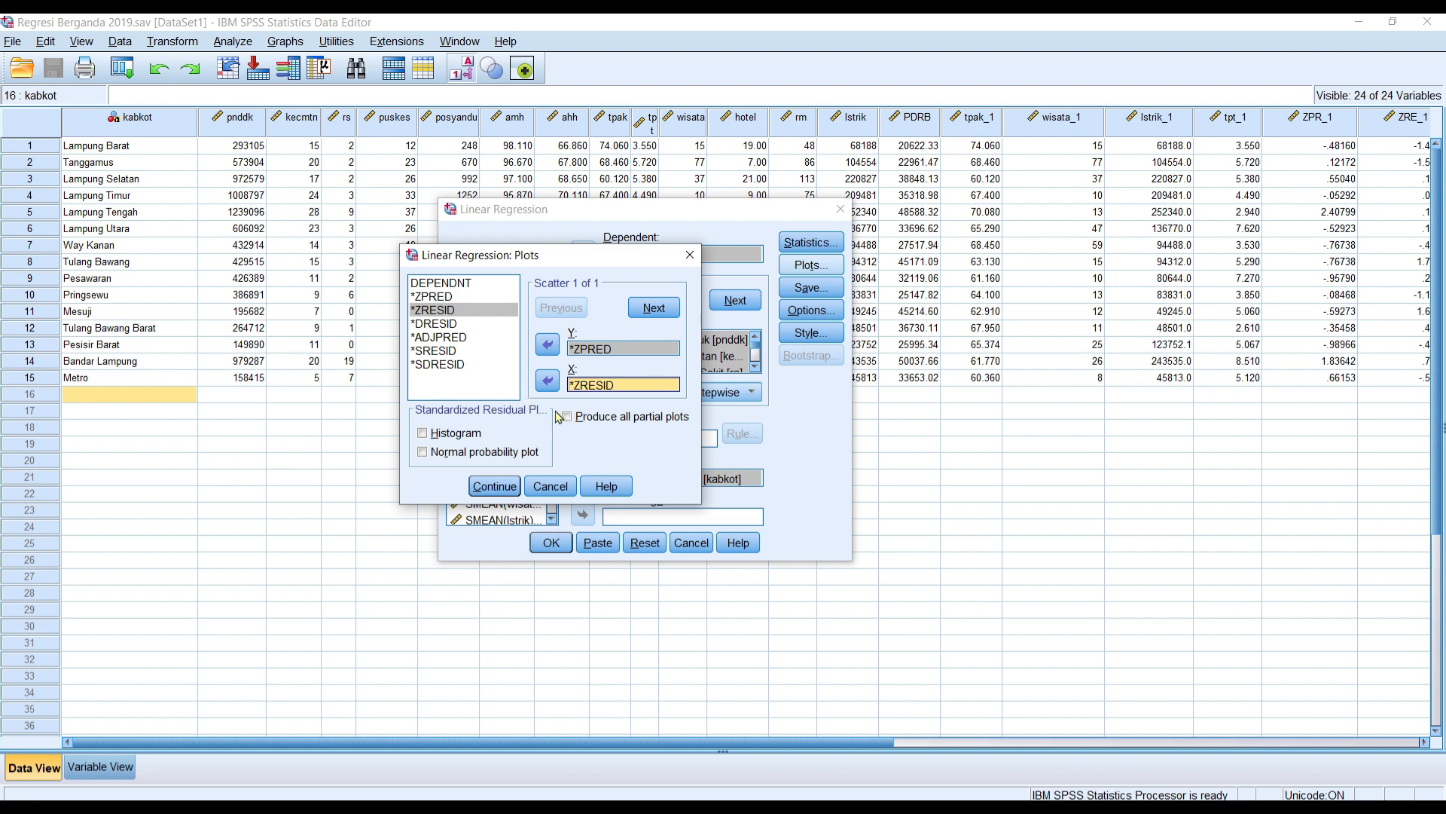
click(439, 455)
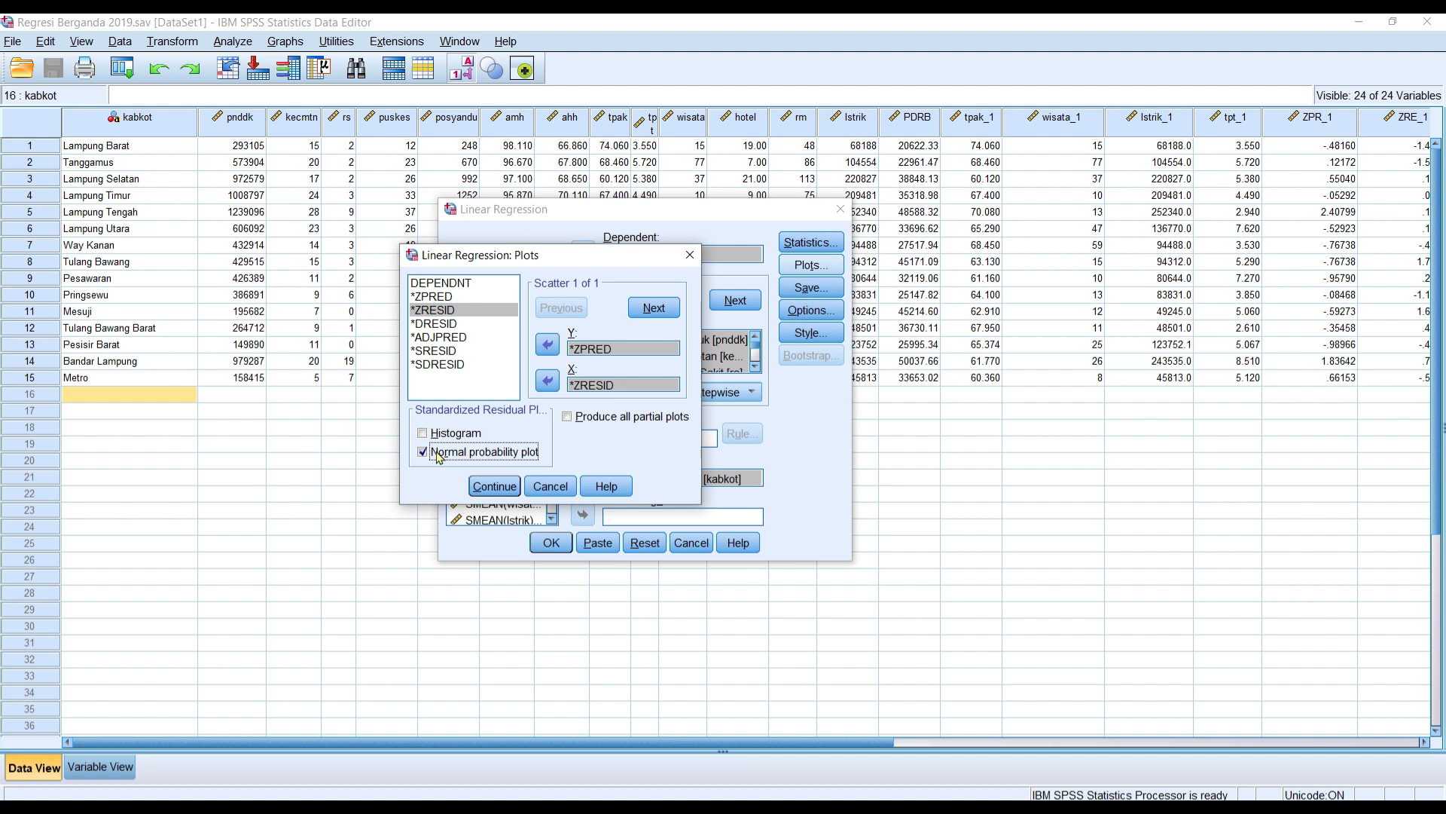
click(495, 488)
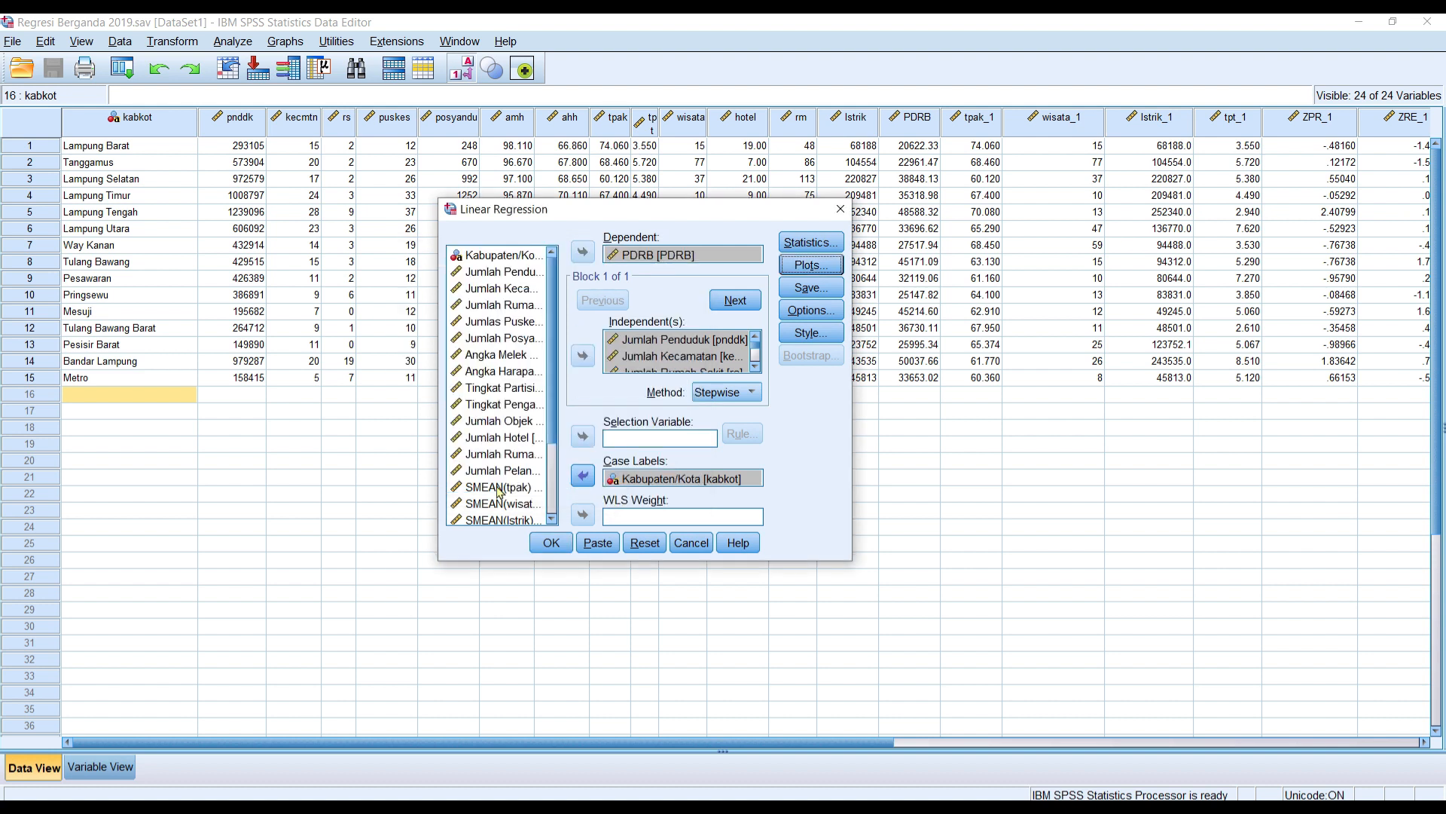
- Save standardized predicted values, S.E. of mean predictions, standardized residuals and mean prediction intervals as variables, and run the regression
click(809, 290)
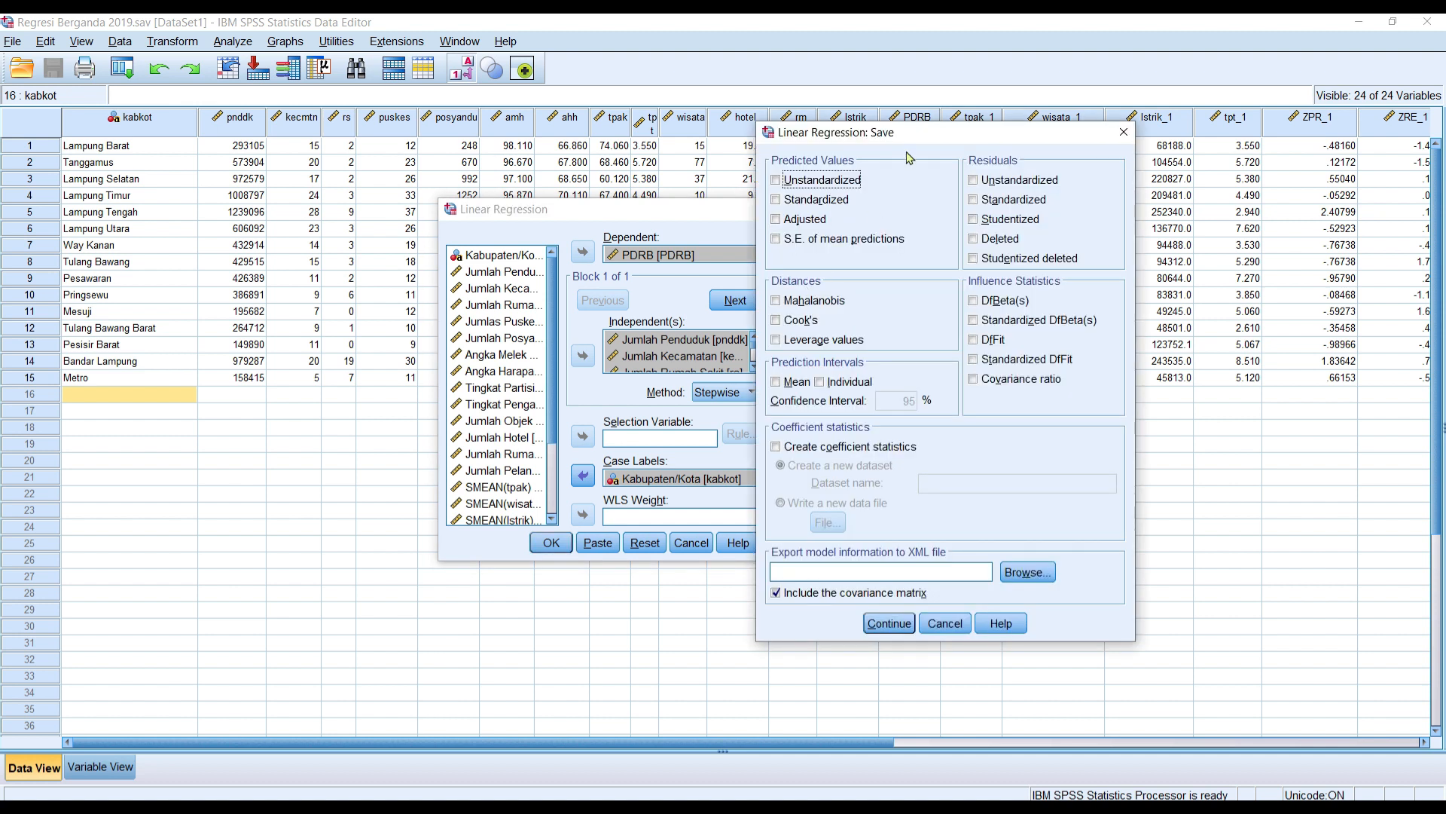
drag(902, 138, 851, 172)
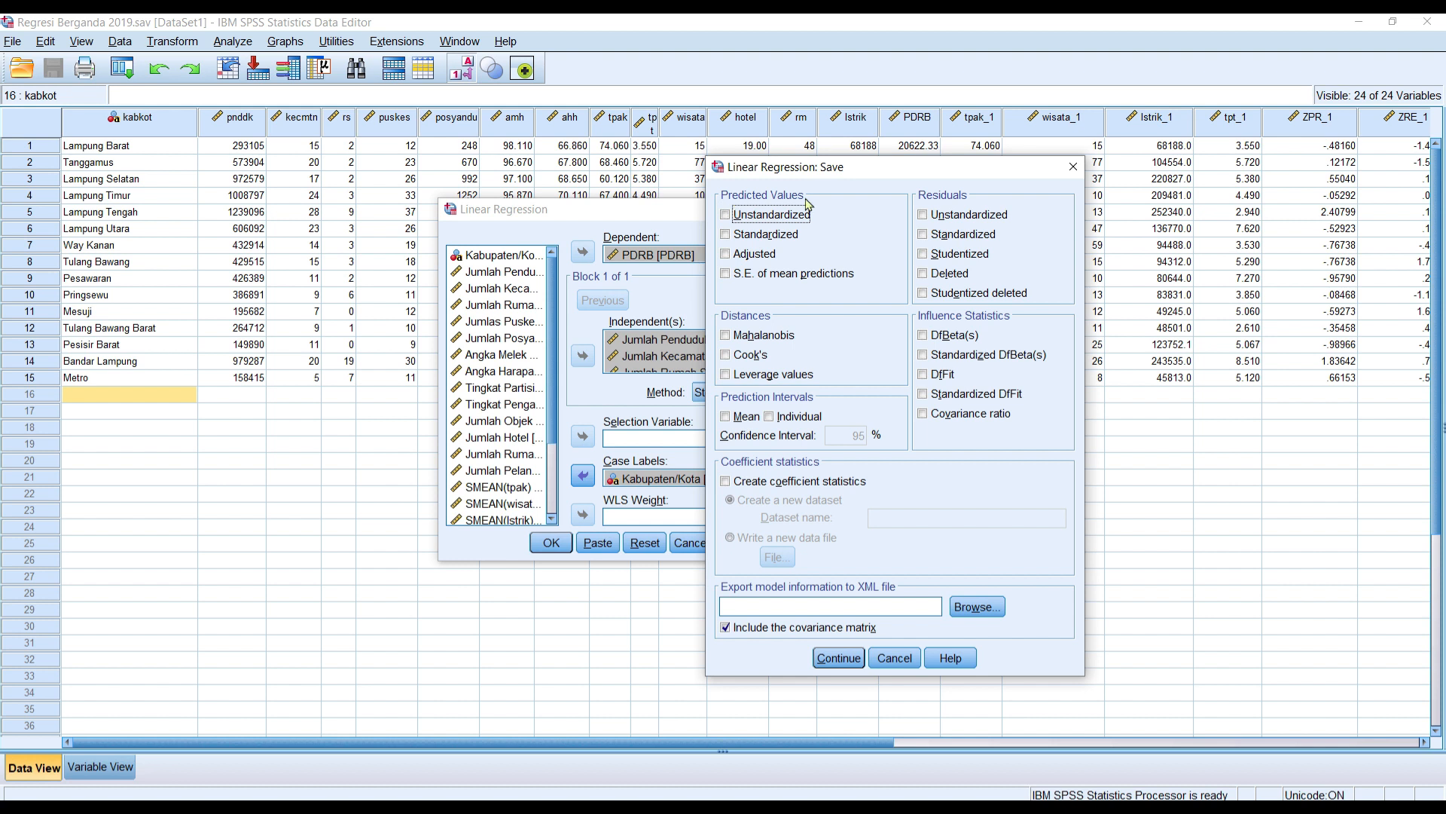
click(750, 237)
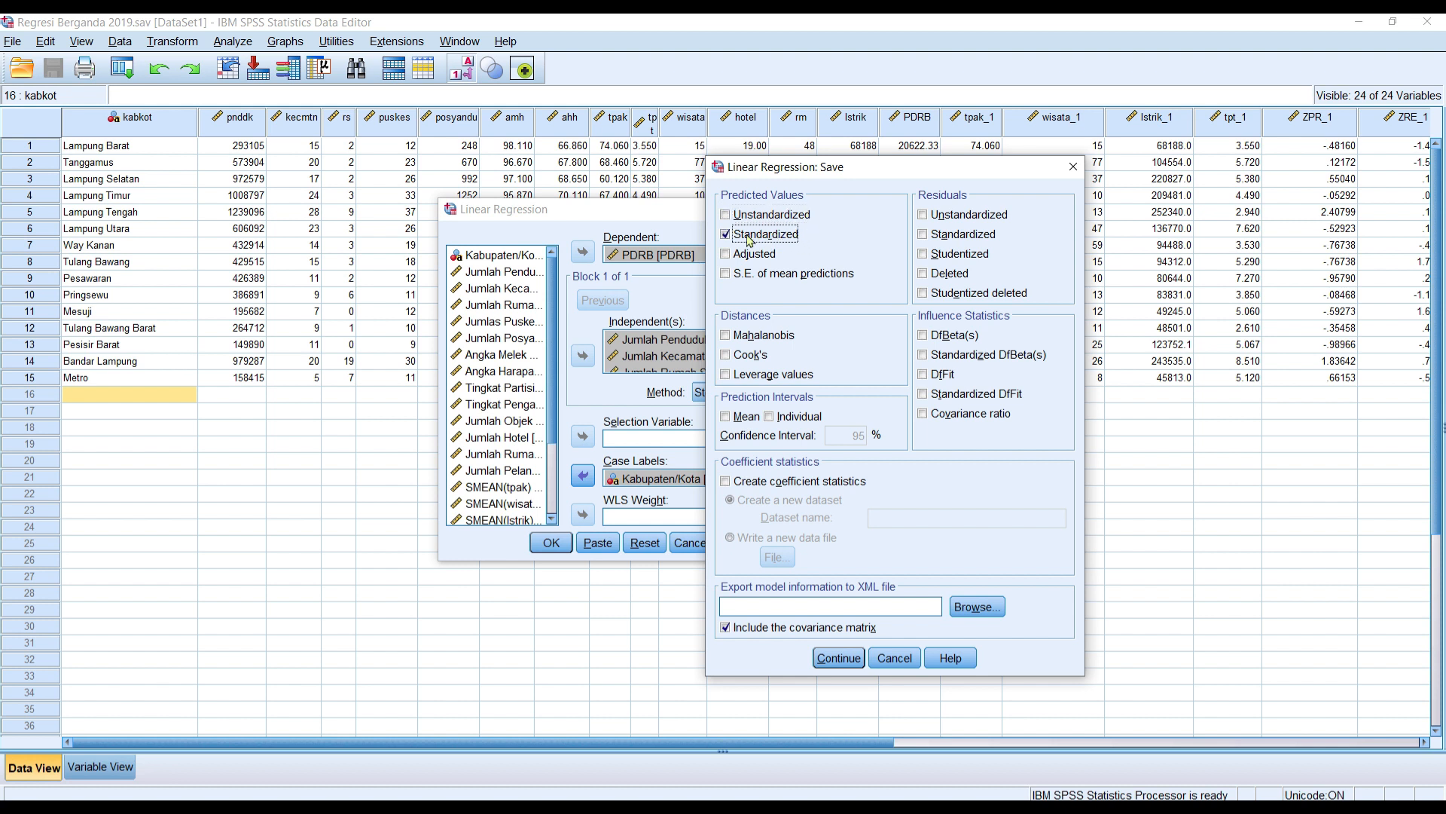
click(761, 281)
click(954, 242)
click(744, 422)
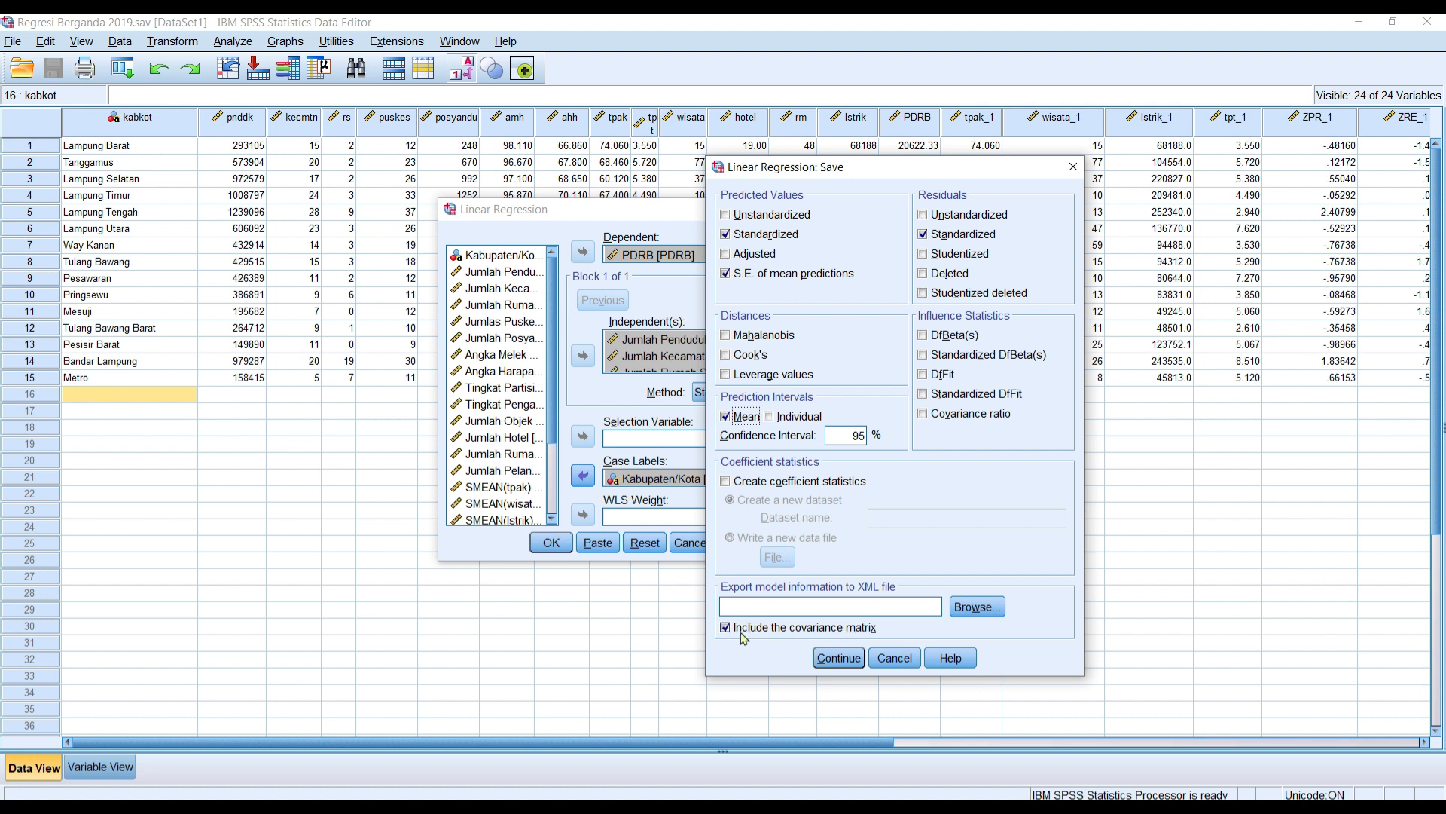
click(839, 659)
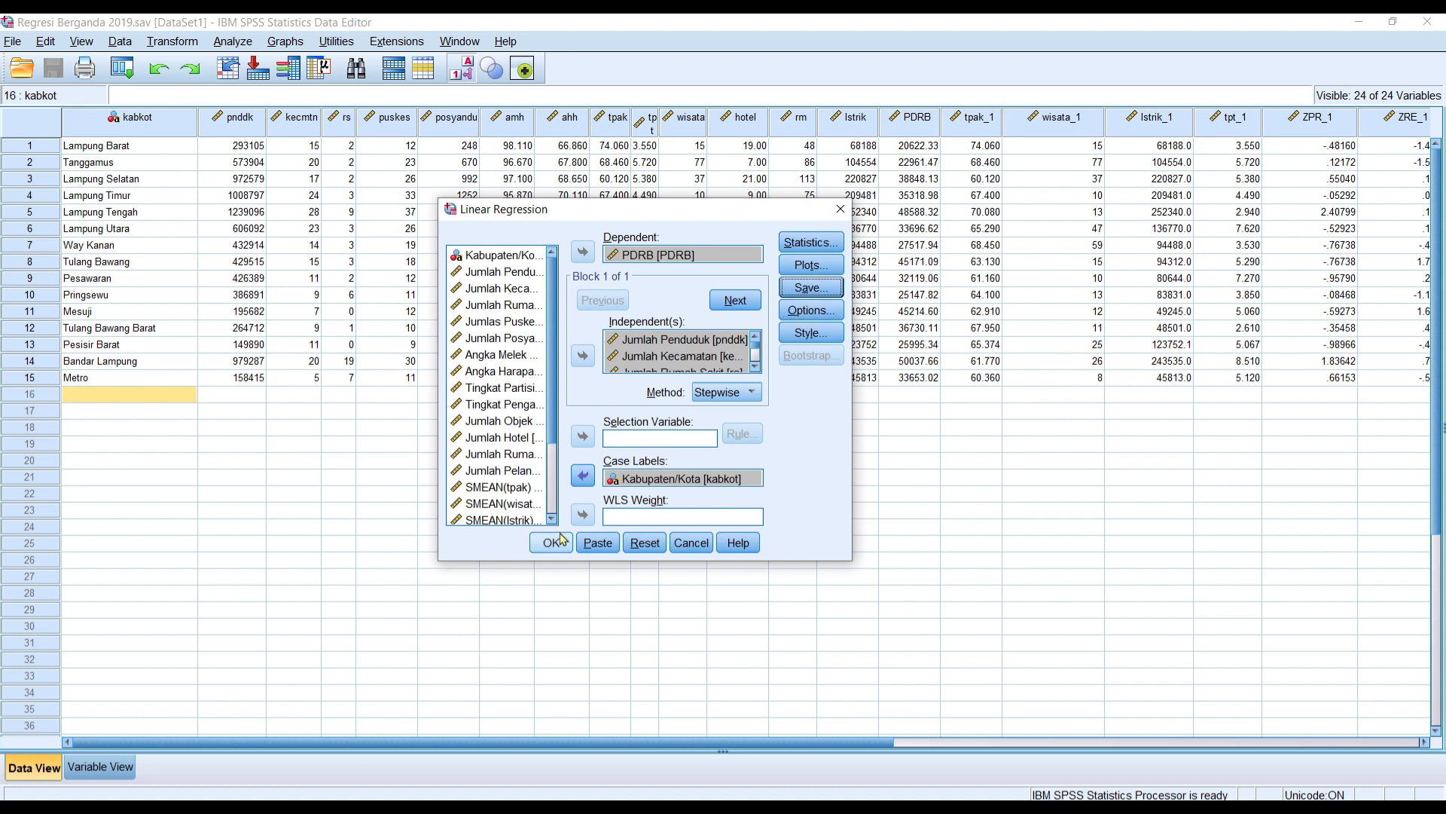
click(550, 543)
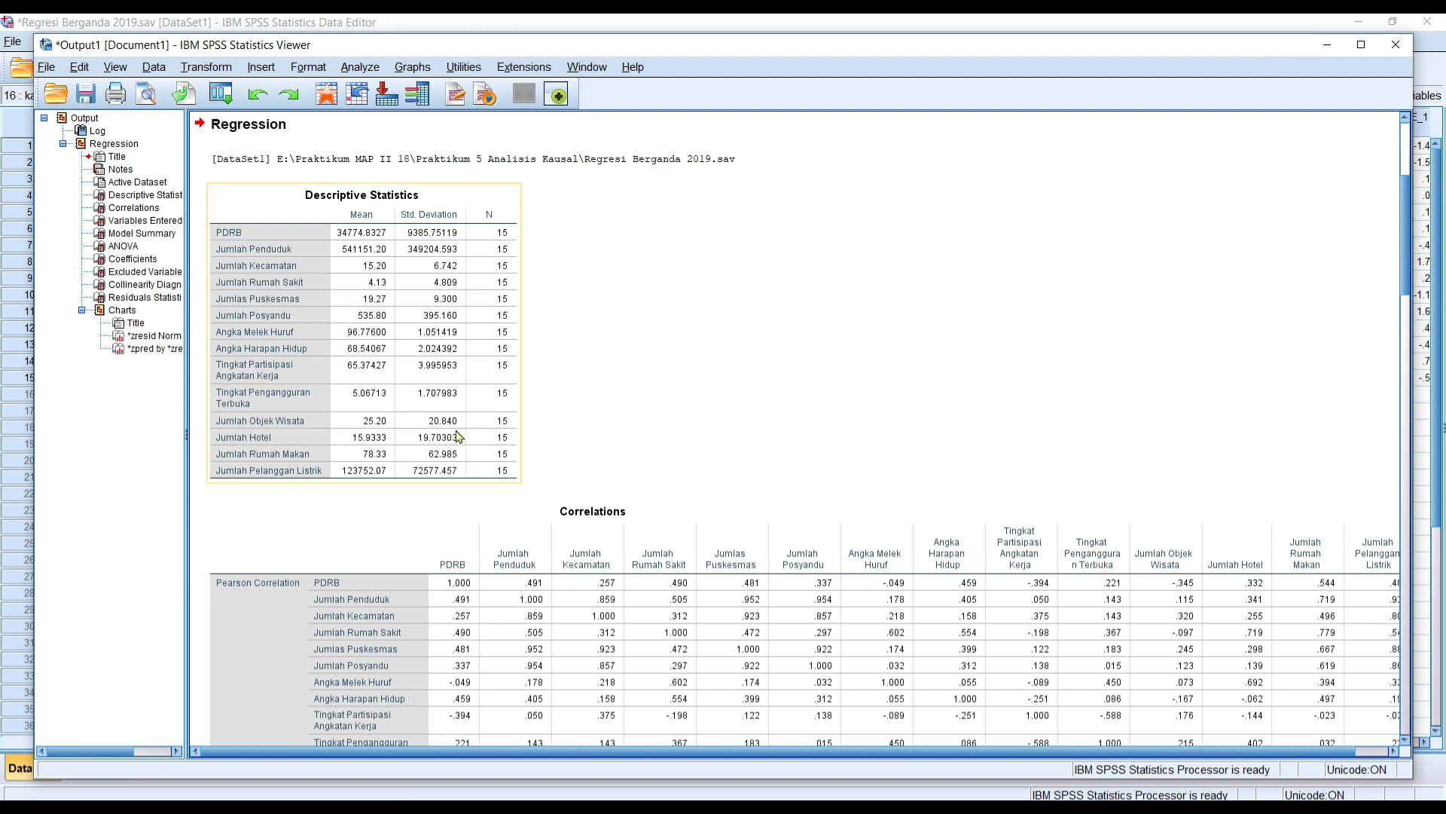
- Skim the regression output from the descriptive statistics through the coefficient tables to the residual charts
scroll(459, 437, down, 15)
scroll(490, 446, down, 15)
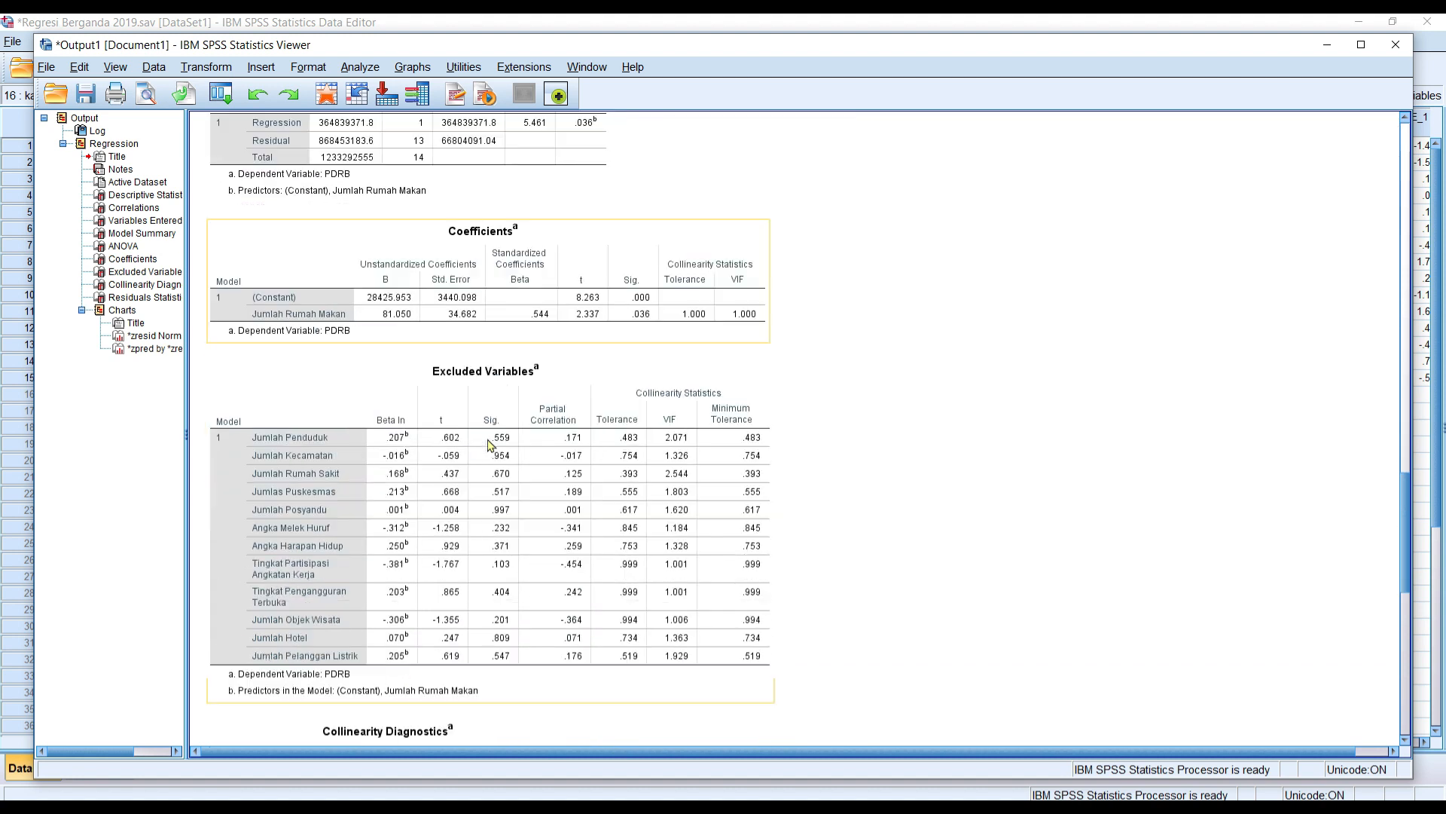
scroll(533, 604, down, 5)
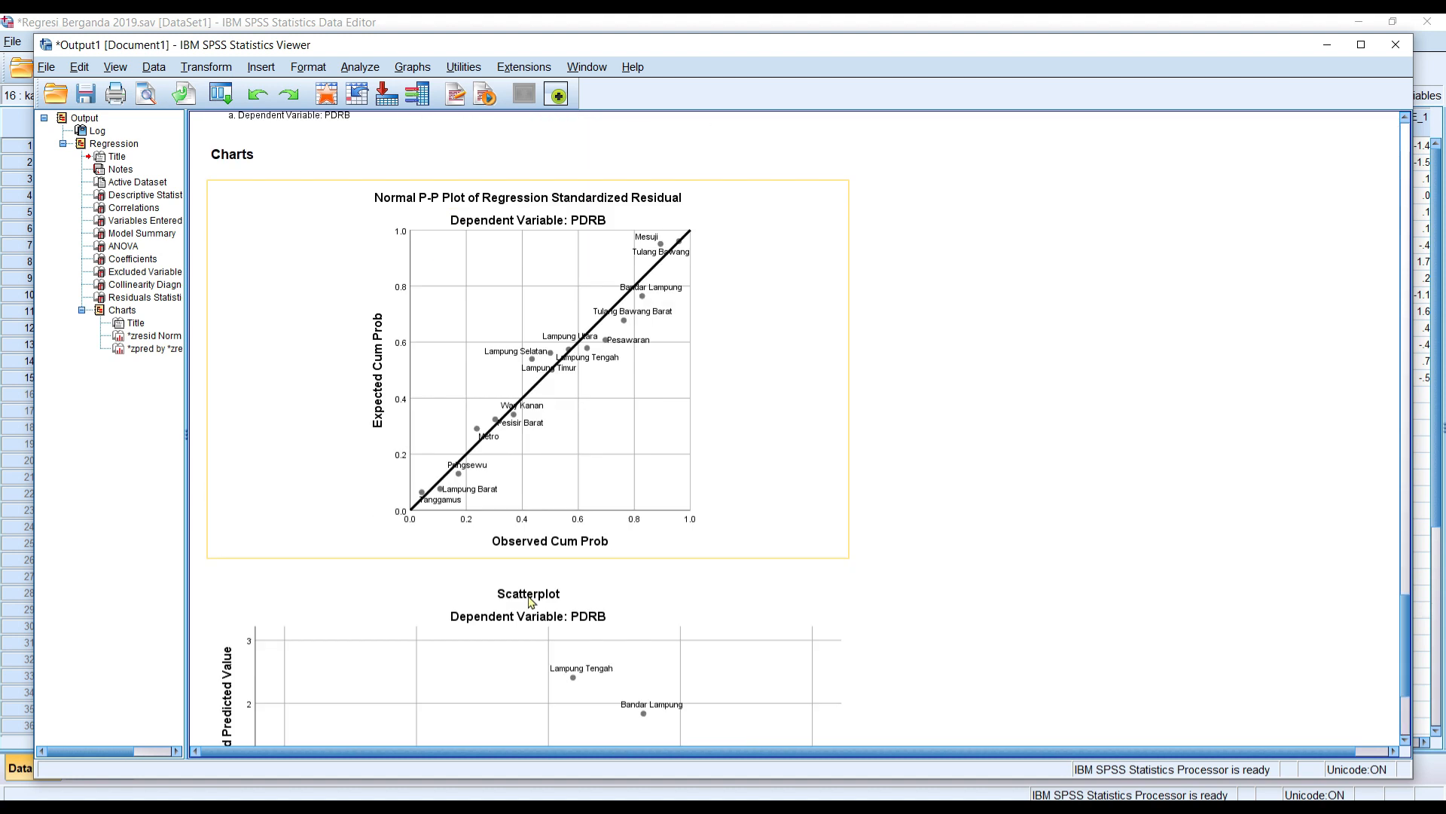
scroll(538, 609, up, 12)
scroll(543, 612, up, 20)
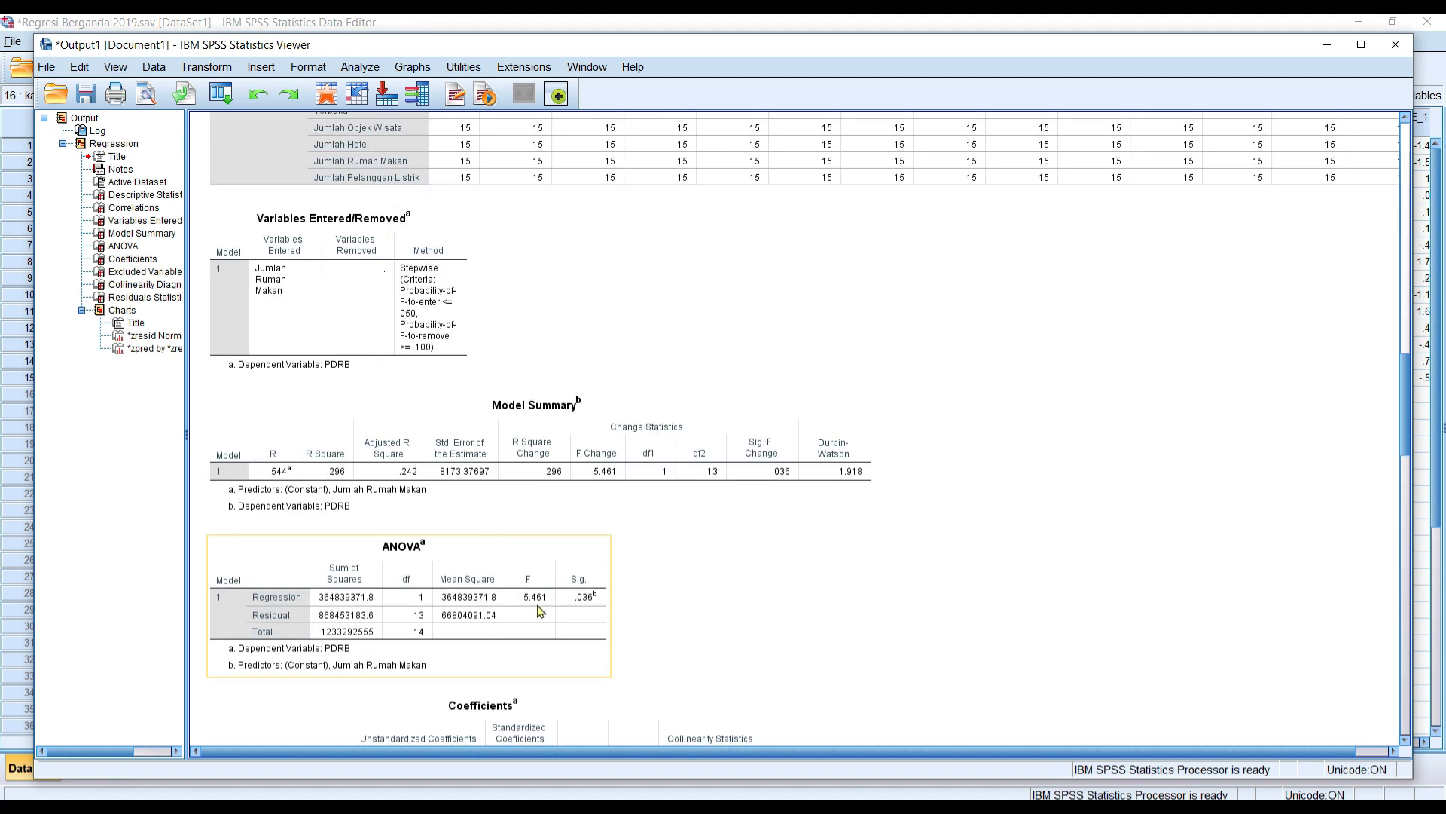
scroll(539, 613, up, 5)
scroll(550, 603, down, 6)
scroll(566, 593, up, 2)
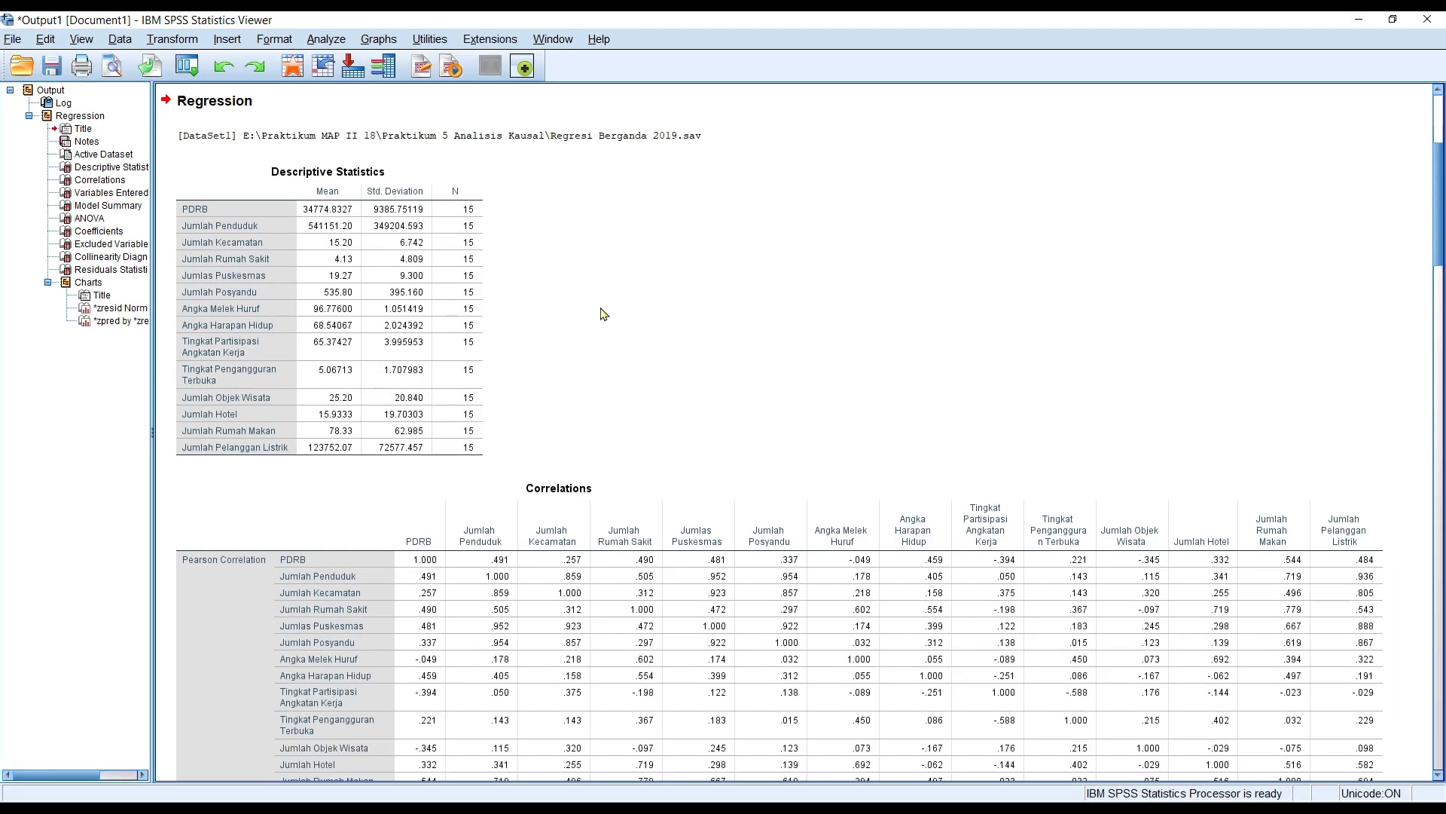
- Narrow the output outline and examine the mean, standard deviation and N of each variable in the Descriptive Statistics table
click(490, 348)
drag(153, 387, 113, 398)
click(222, 208)
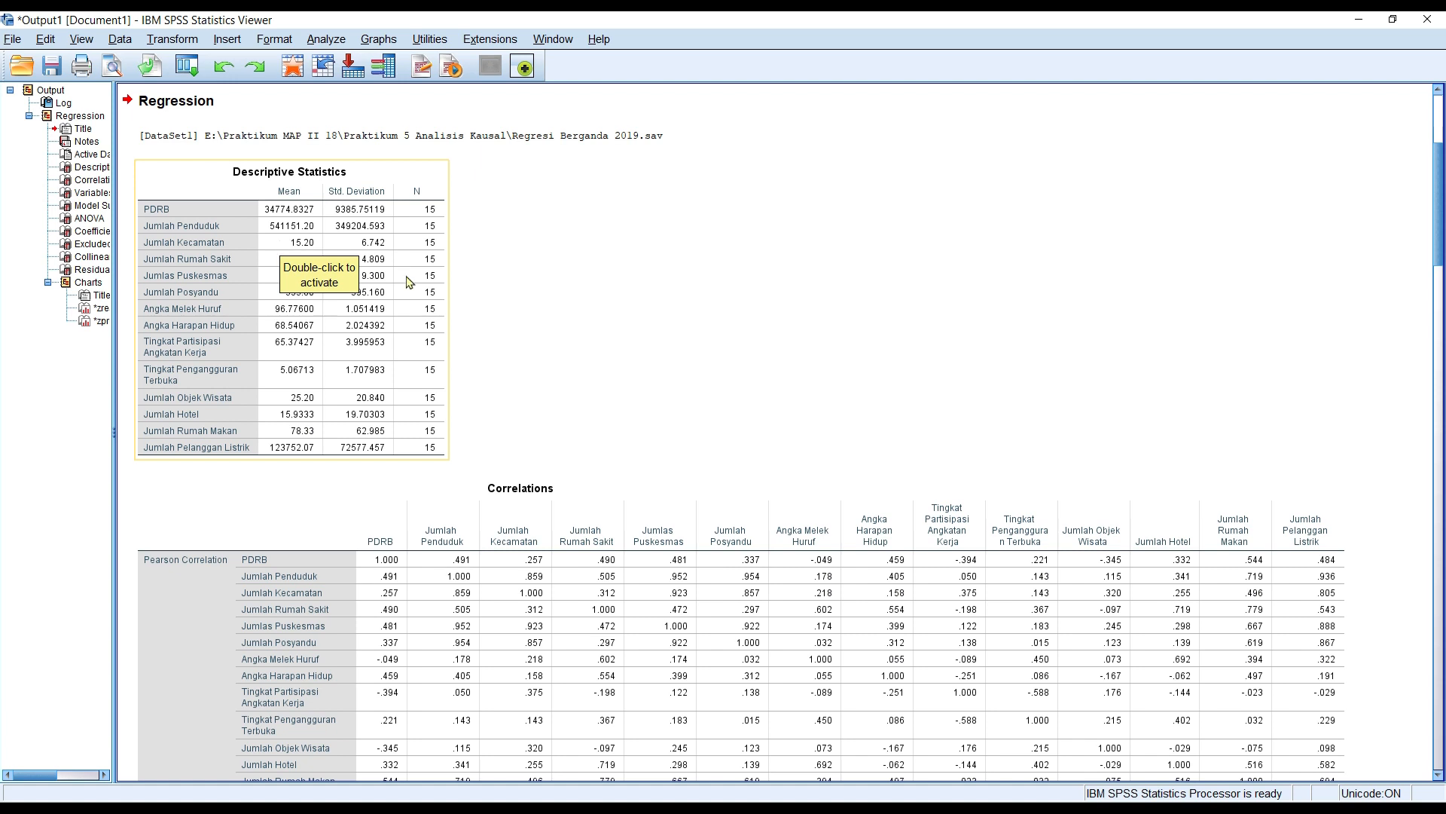
click(527, 270)
click(418, 167)
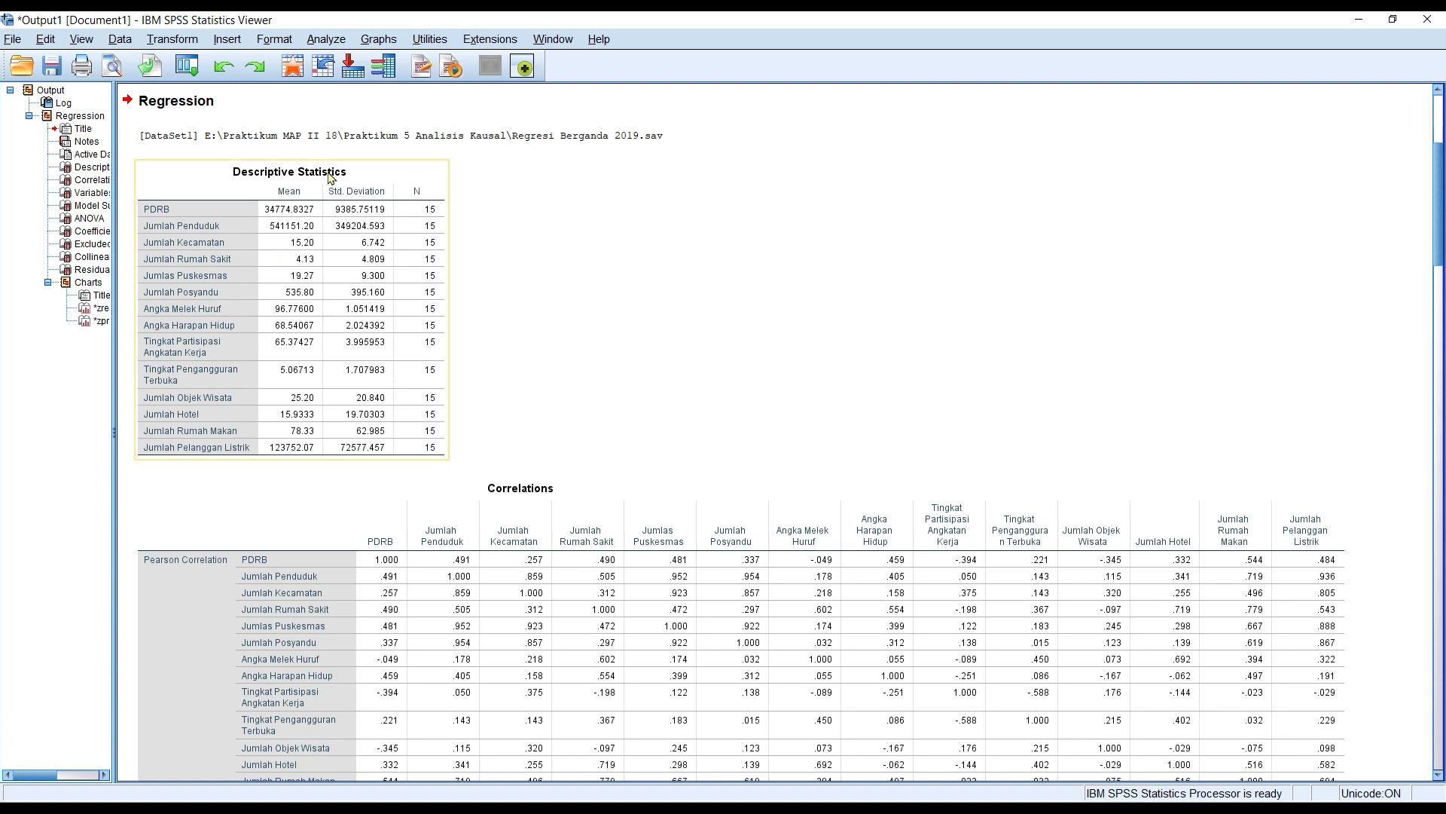
key(Down)
click(394, 447)
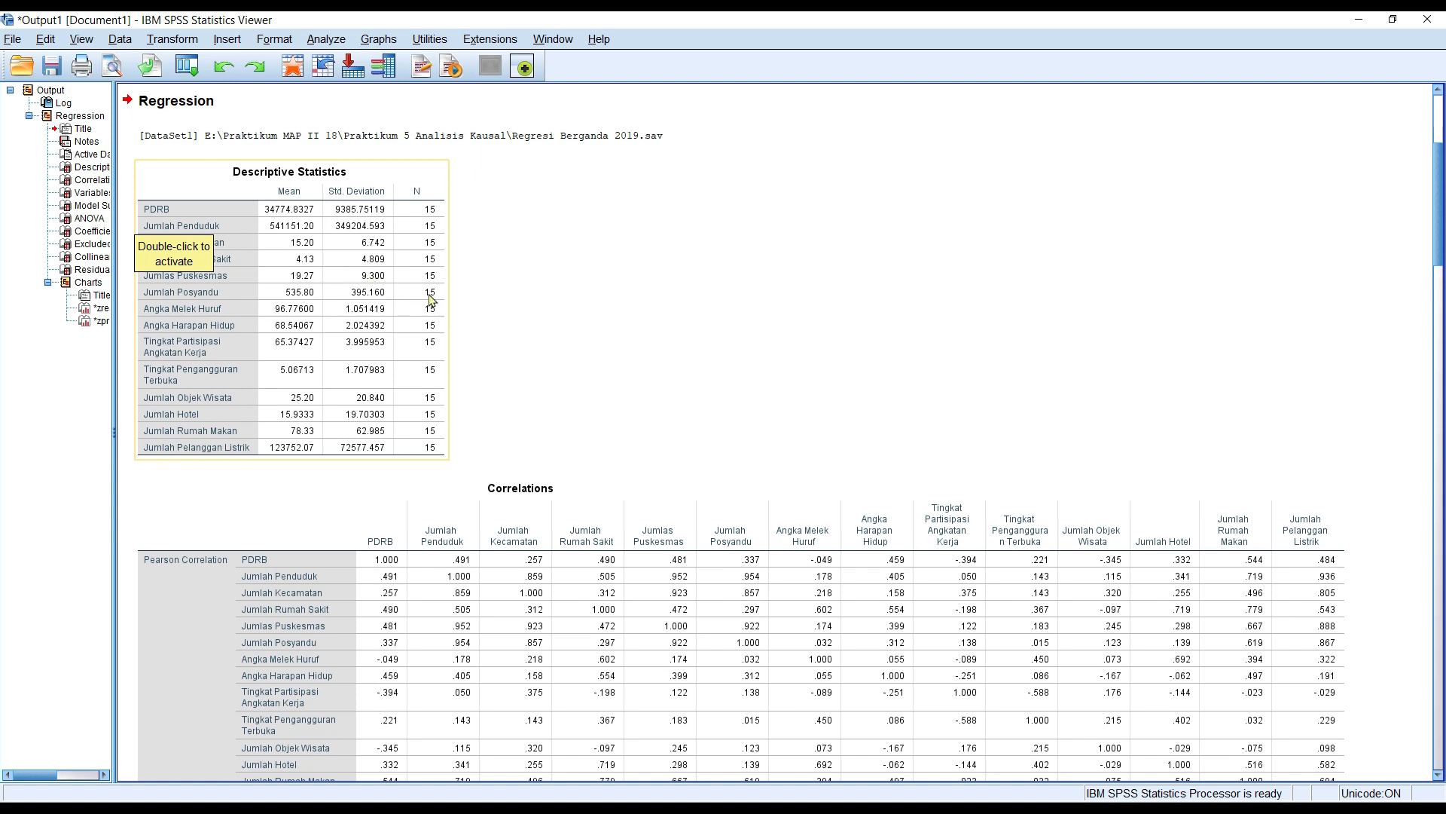
click(482, 305)
click(312, 332)
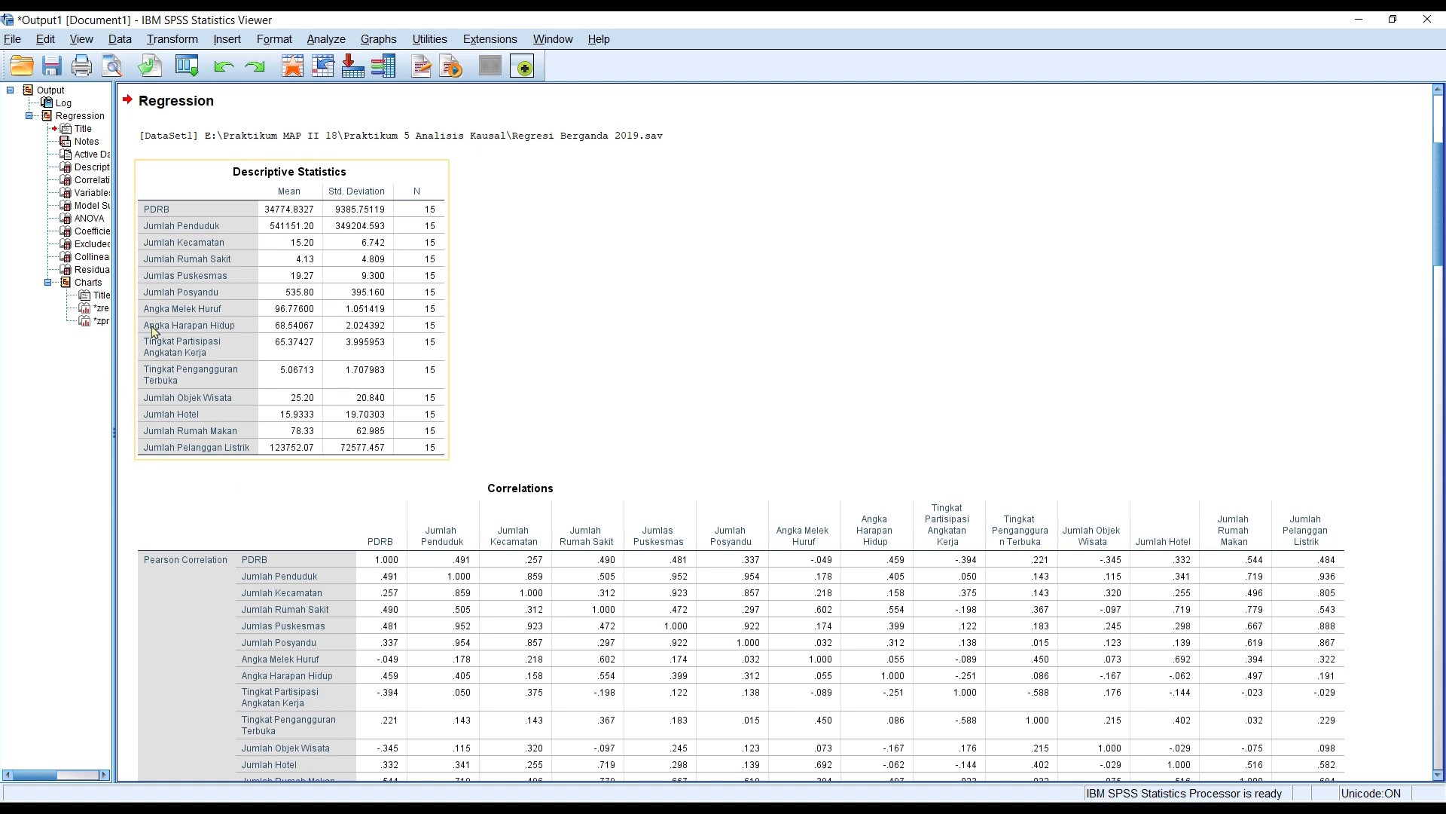
click(631, 394)
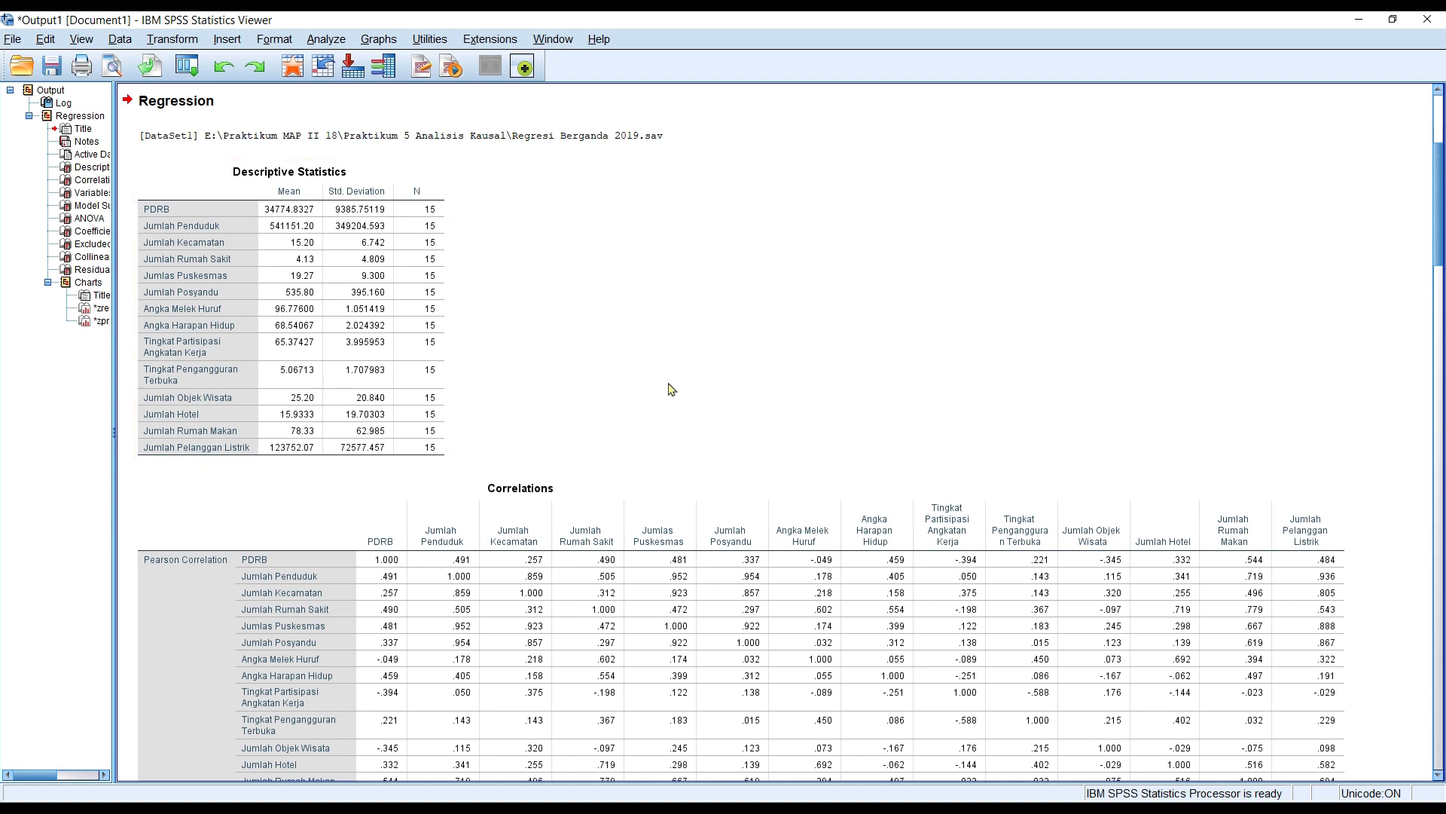
- Examine the Correlations table for the Pearson correlations of PDRB with each indicator and their one-tailed significance
scroll(655, 399, down, 3)
click(683, 398)
scroll(684, 398, down, 2)
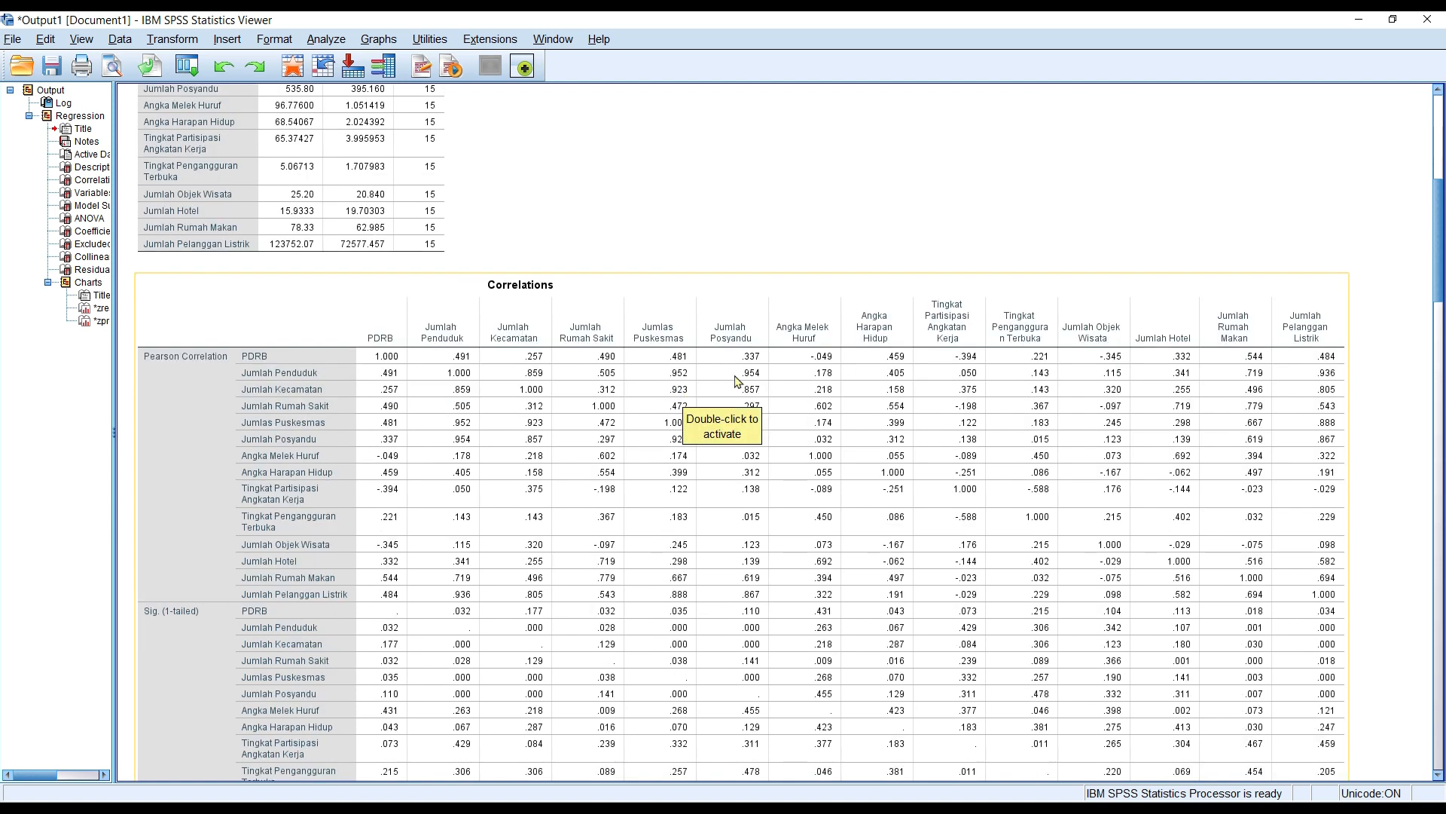
scroll(647, 429, down, 3)
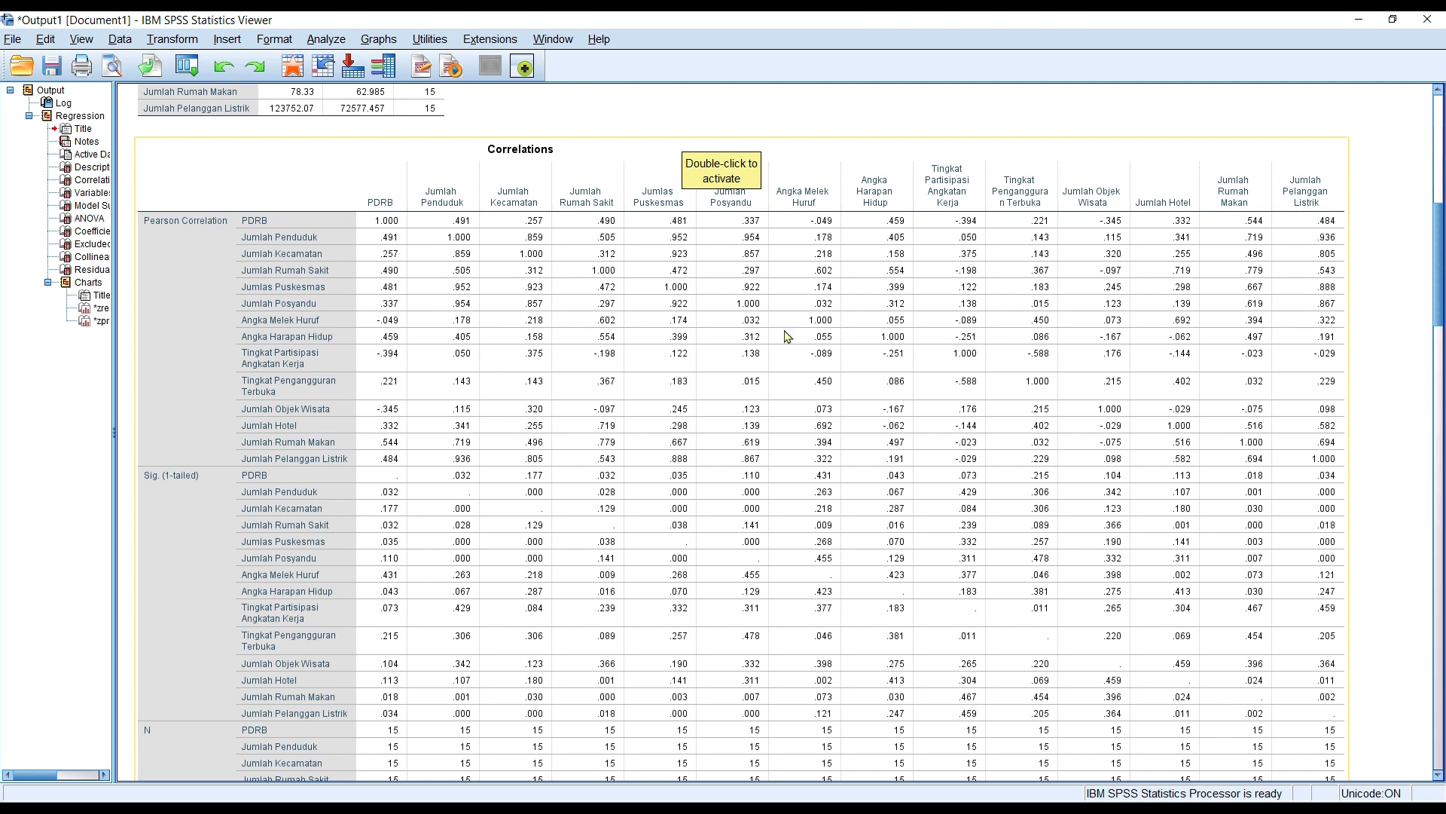
click(525, 129)
click(379, 170)
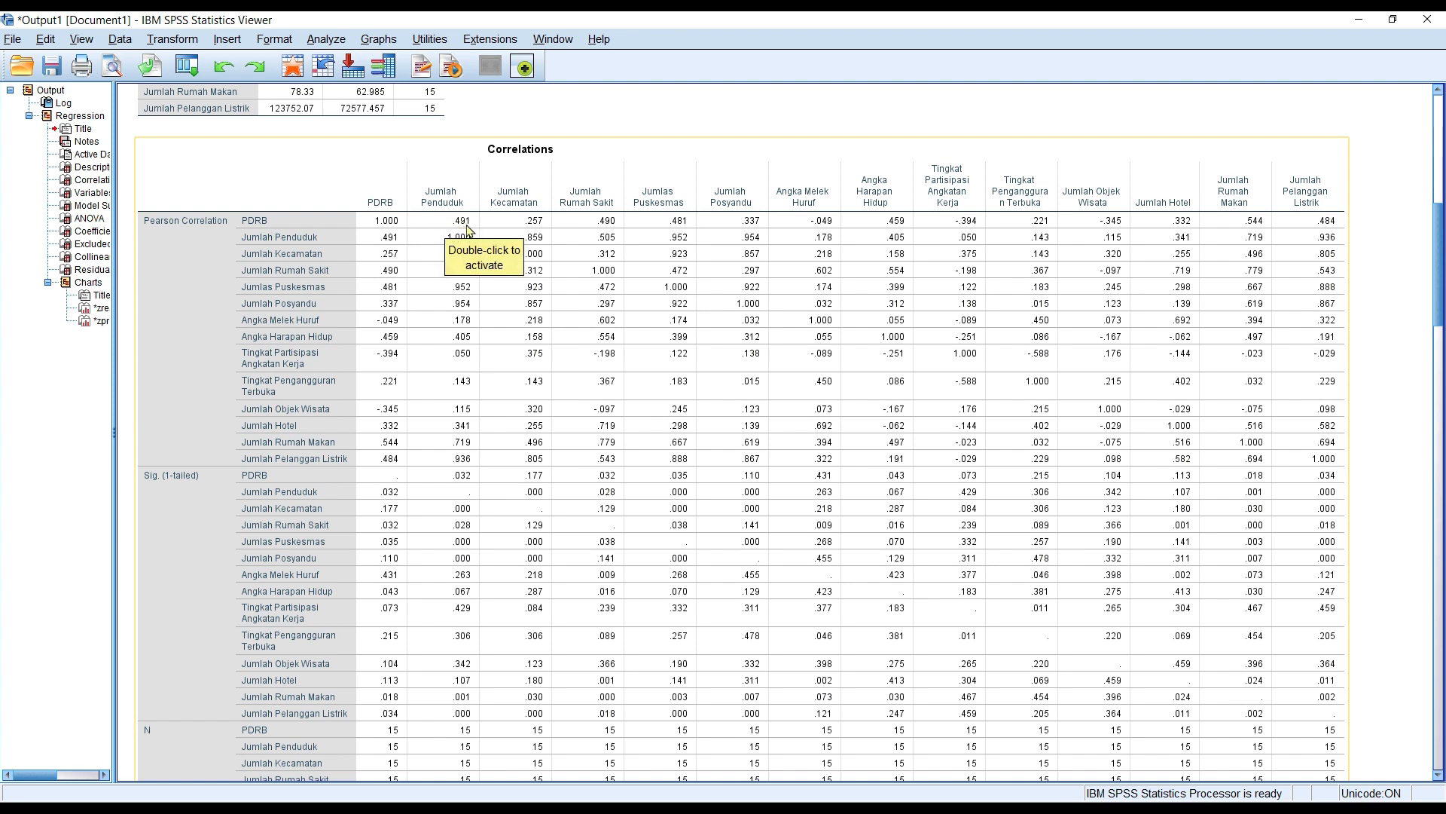
click(839, 125)
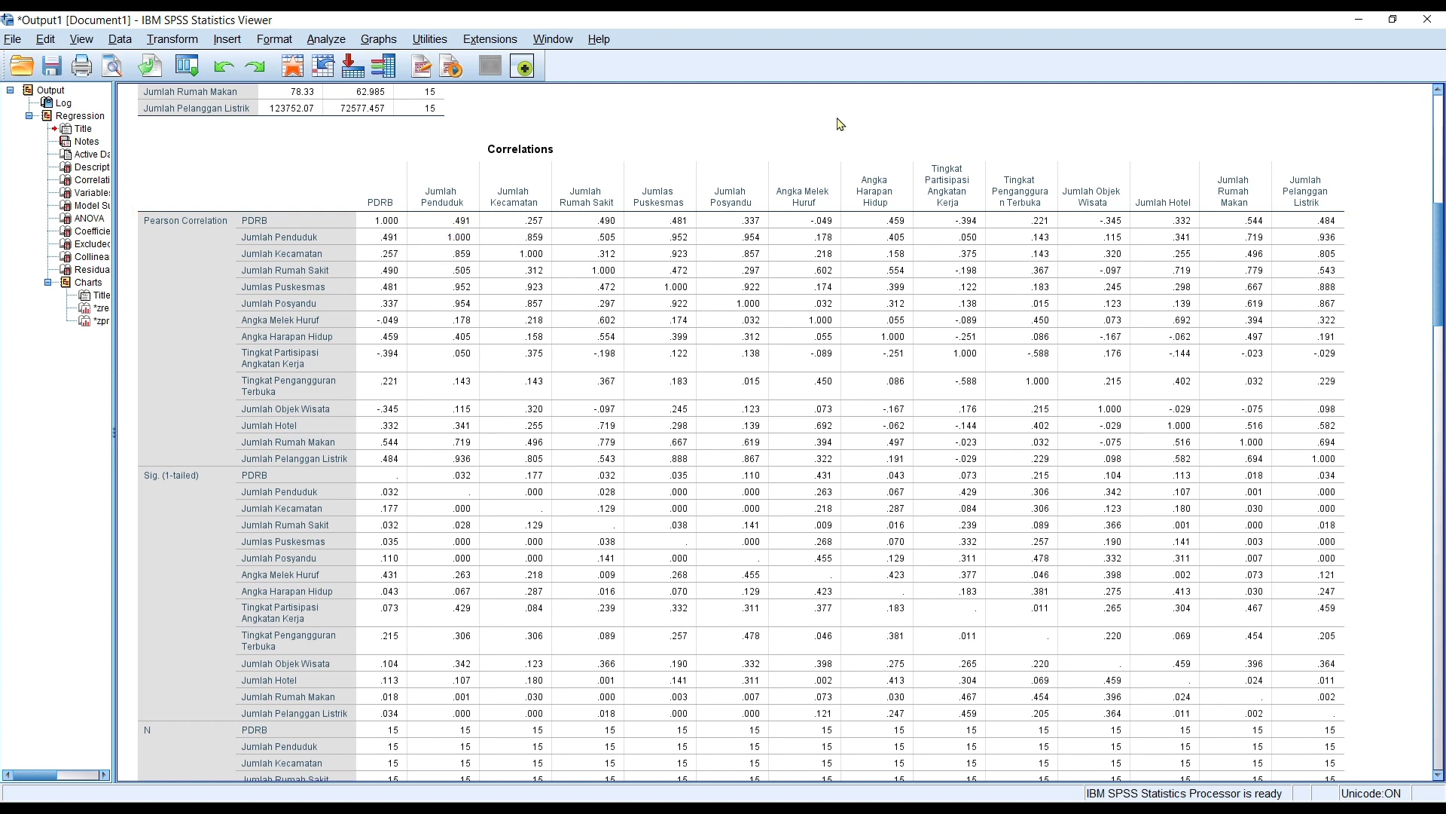
click(742, 224)
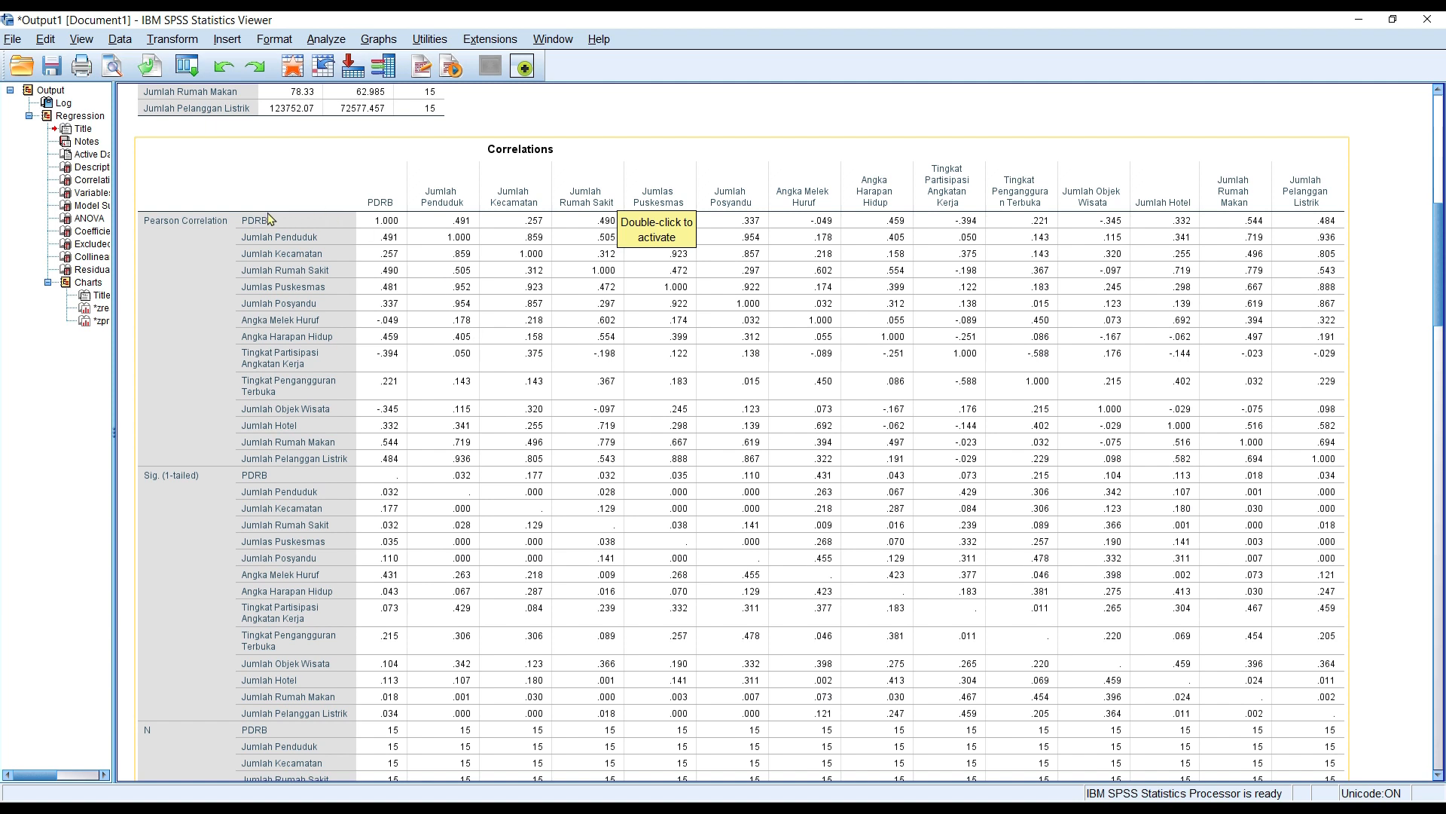
click(631, 349)
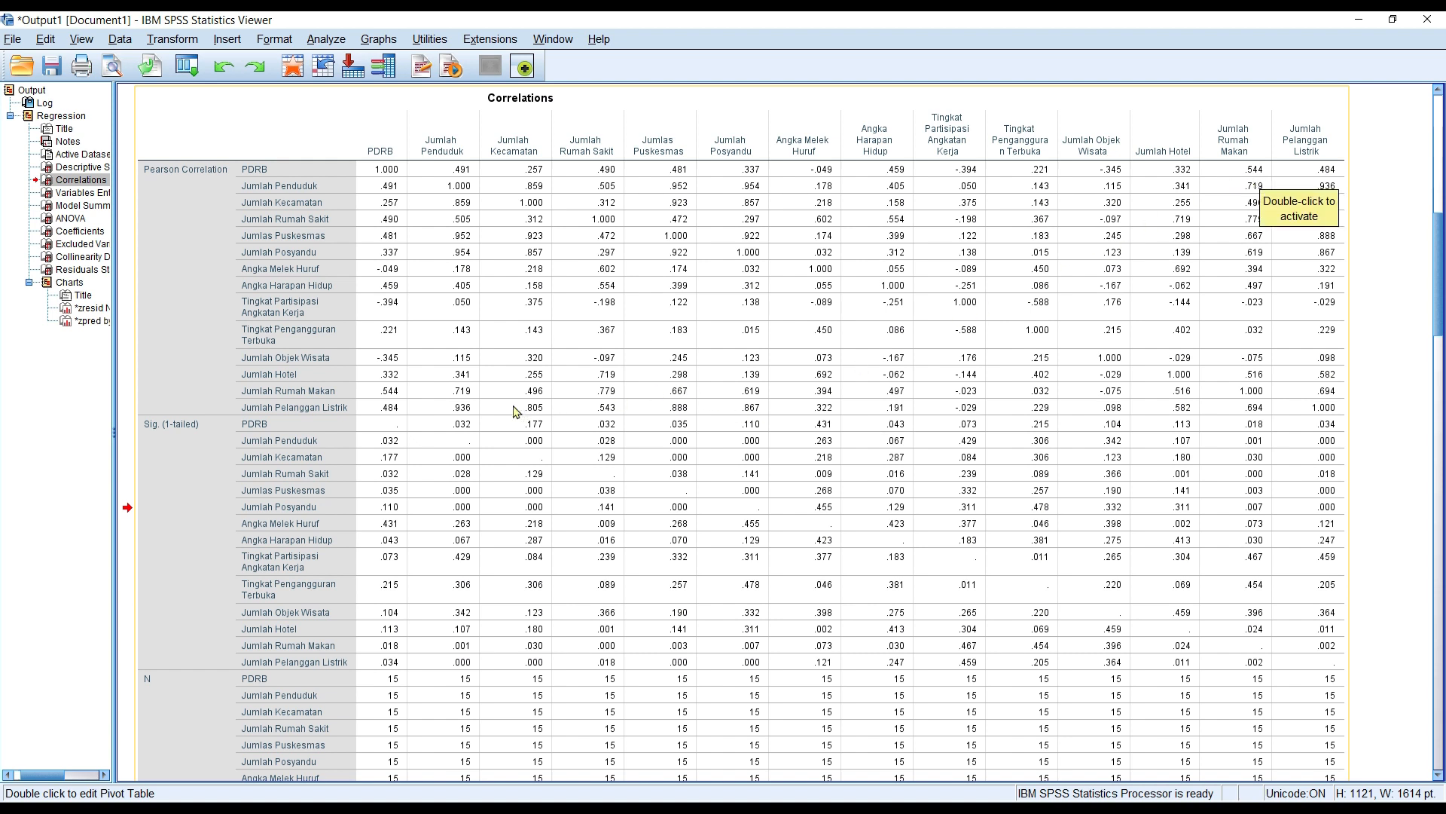
scroll(516, 411, down, 10)
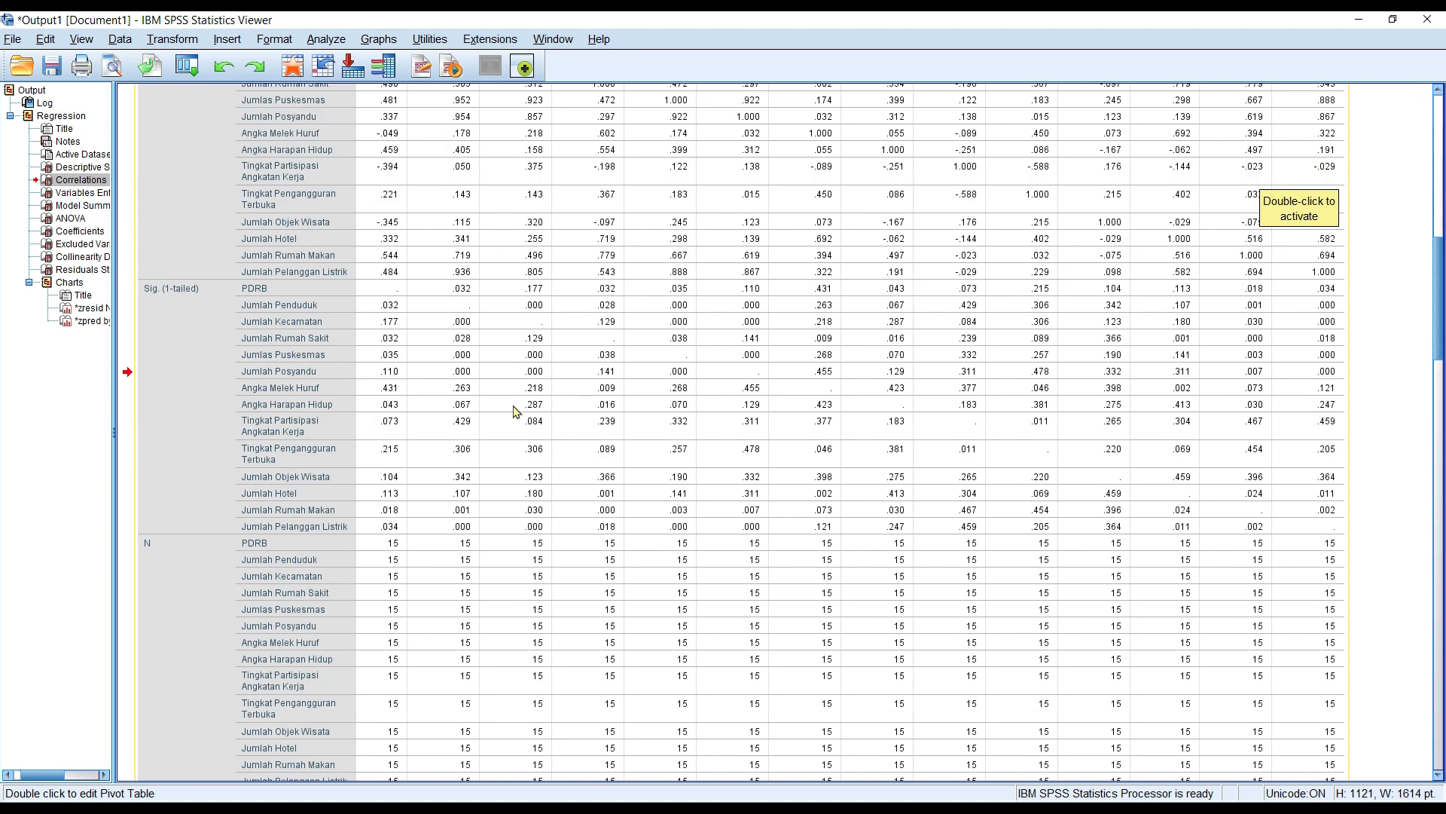
- Review the Variables Entered/Removed table and the Model Summary, including R Square and Durbin-Watson
scroll(519, 422, down, 1)
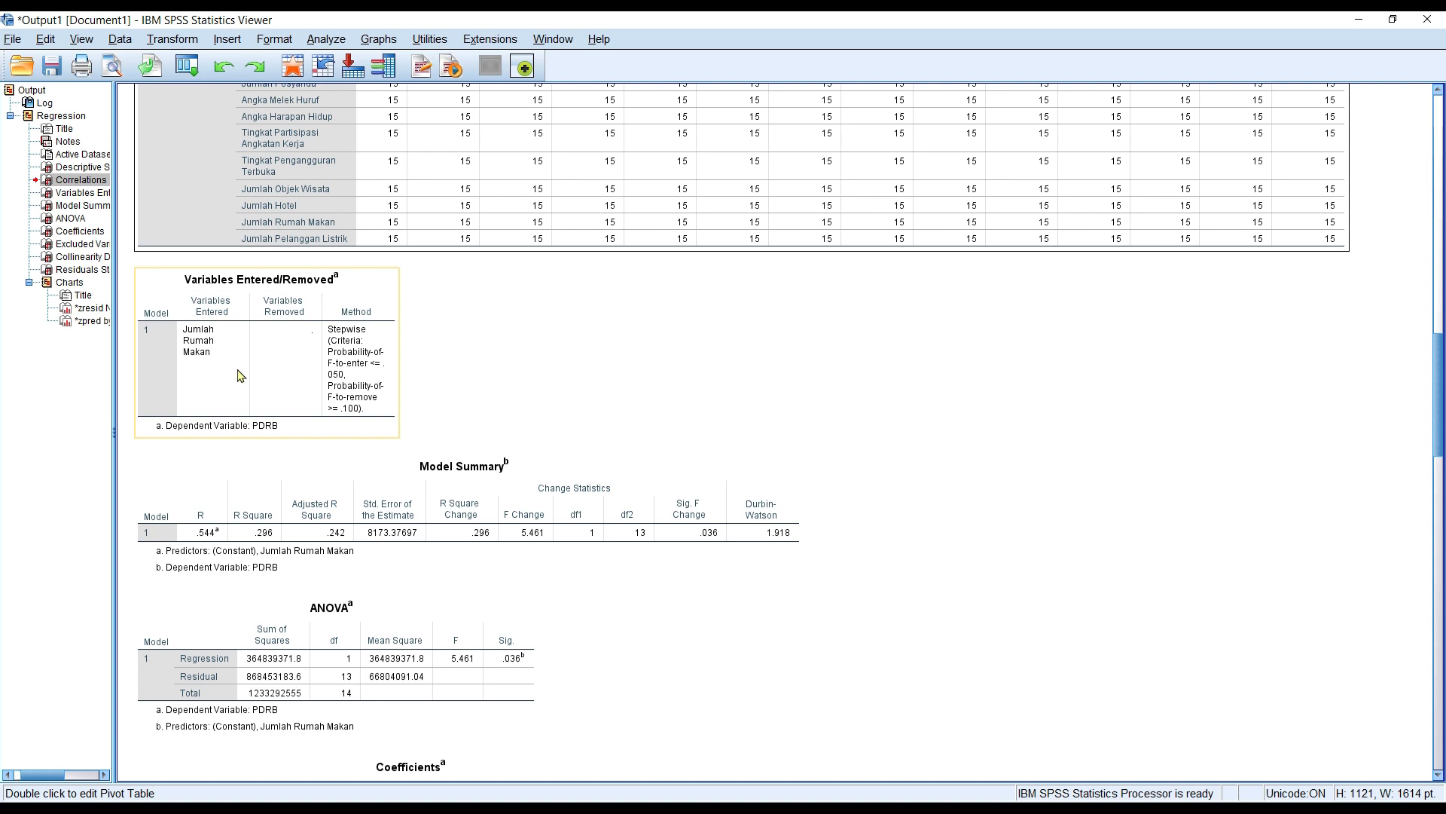
scroll(432, 382, down, 3)
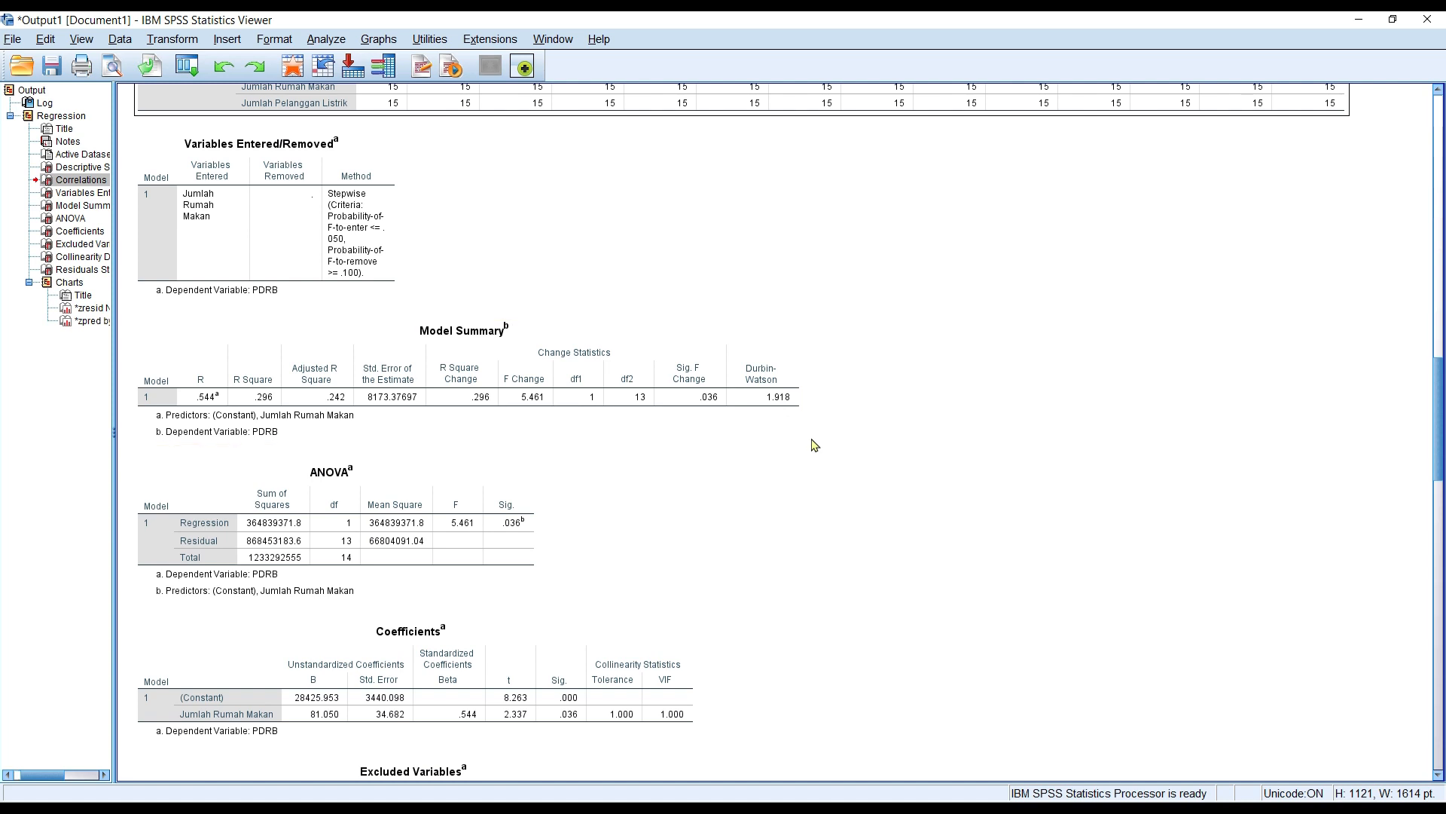
scroll(815, 444, down, 3)
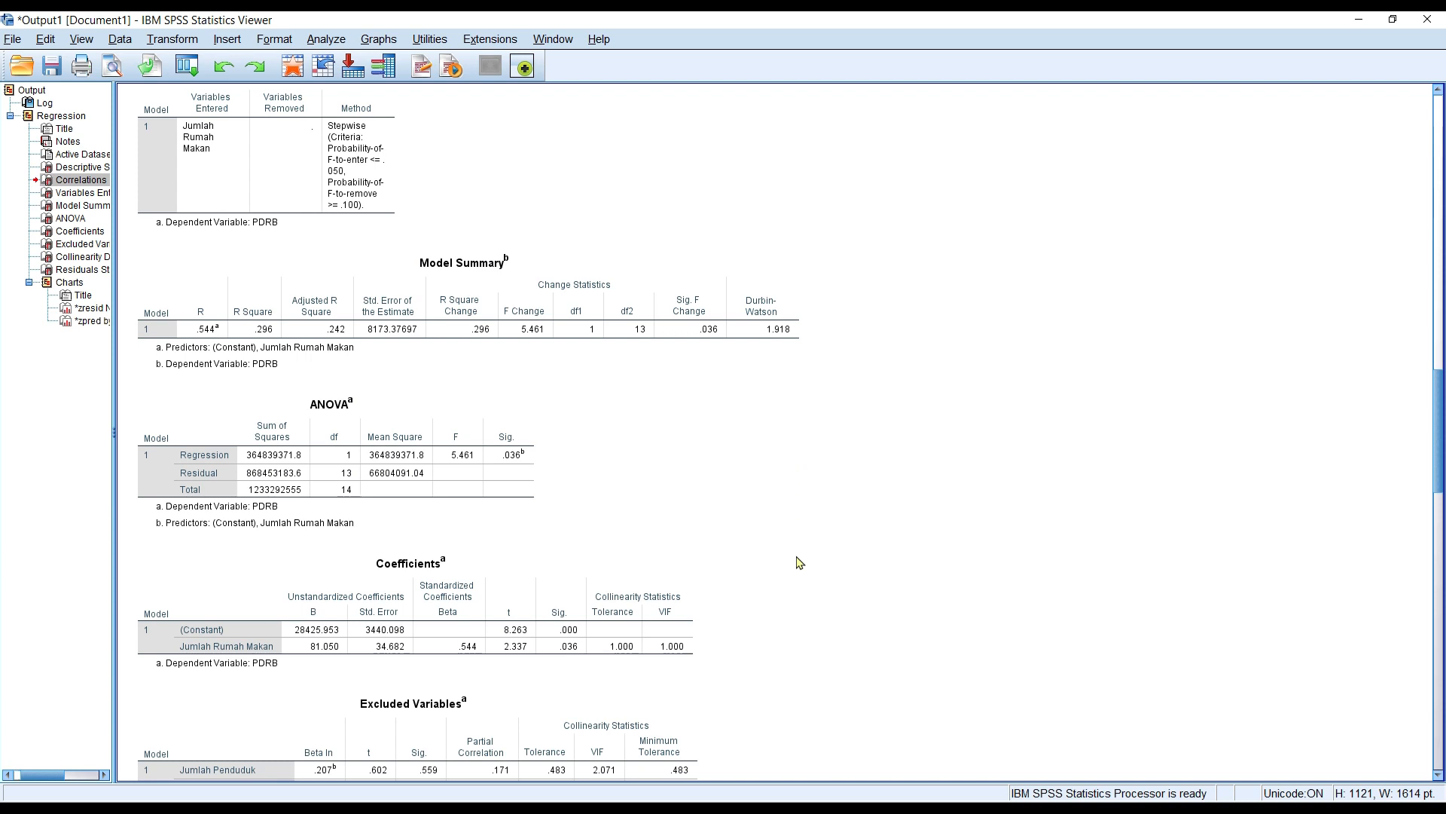
- Switch to tabel-dw.pdf in the browser to compare the model's Durbin-Watson statistic with the 5% critical values, and return to the output
click(296, 810)
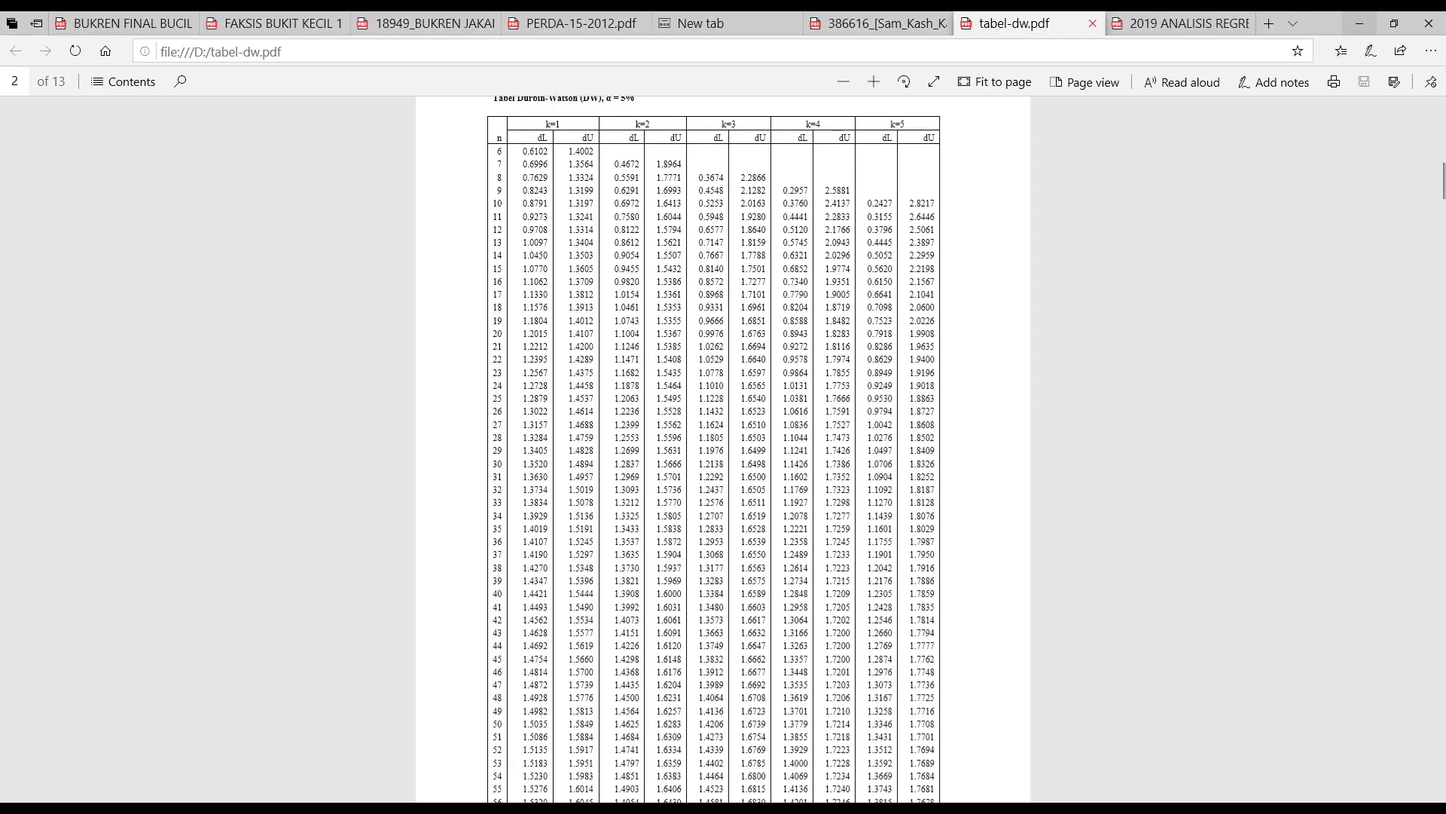
scroll(702, 287, up, 3)
scroll(651, 306, down, 3)
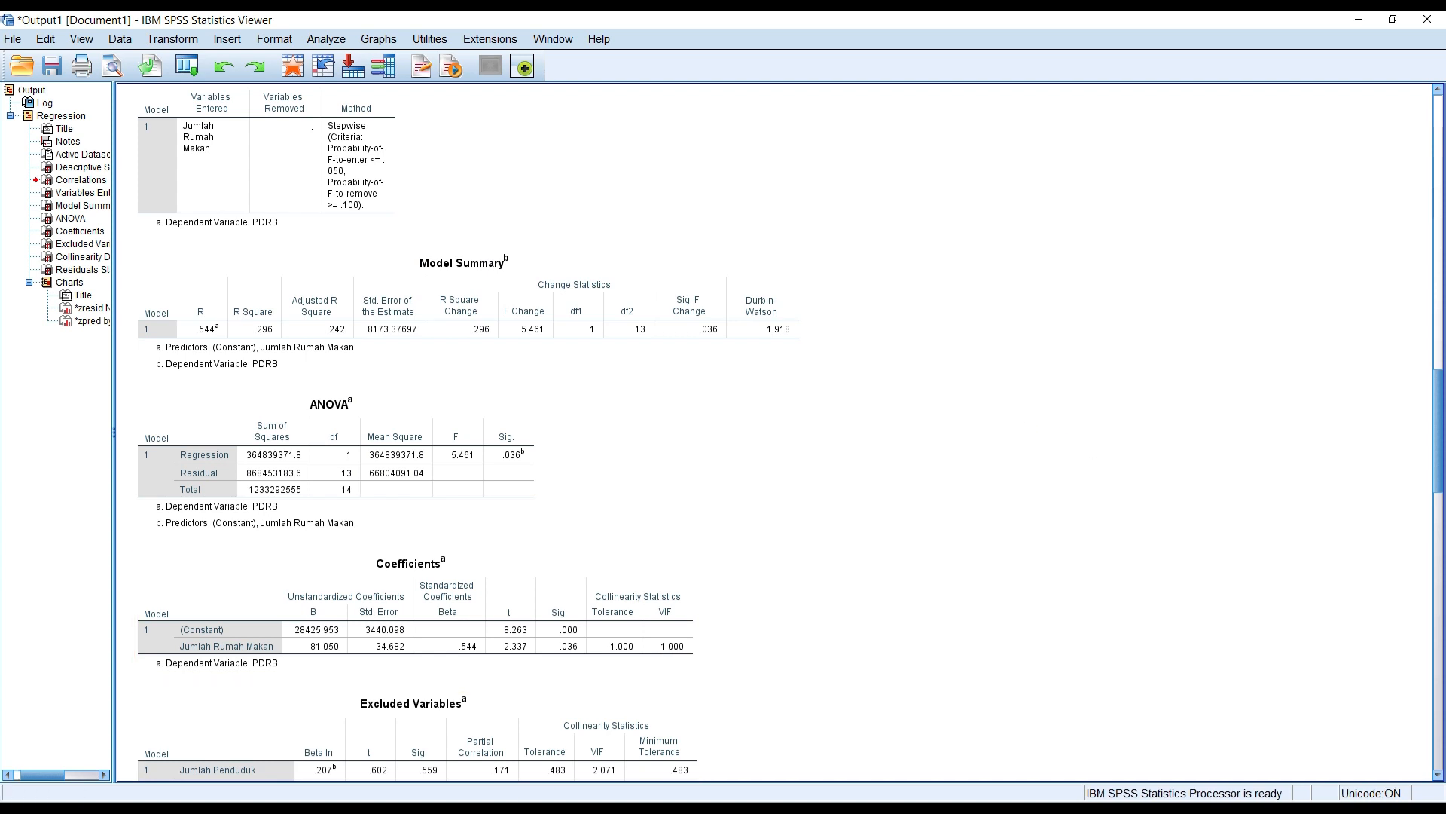
key(alt+Tab)
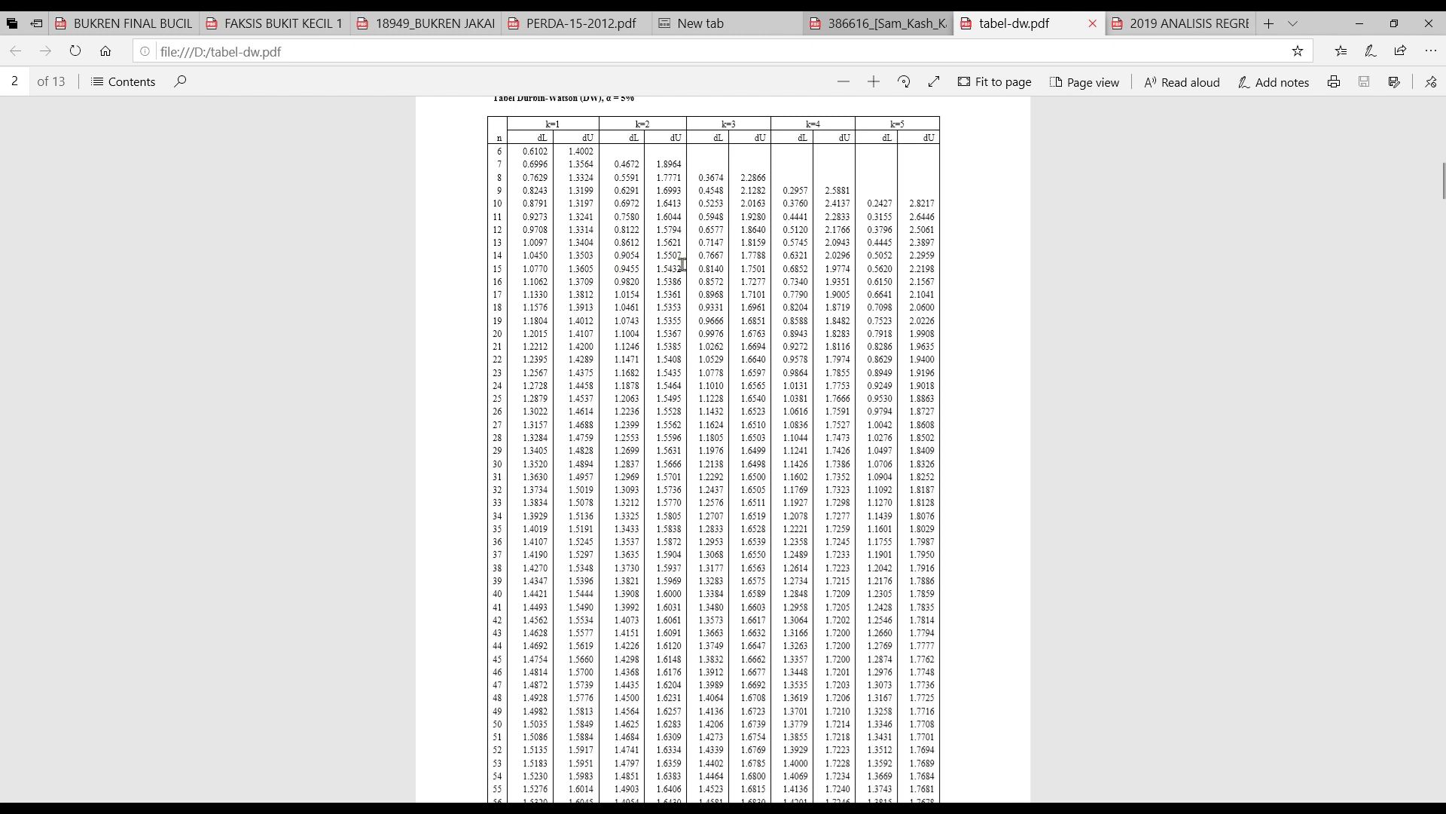
click(1349, 16)
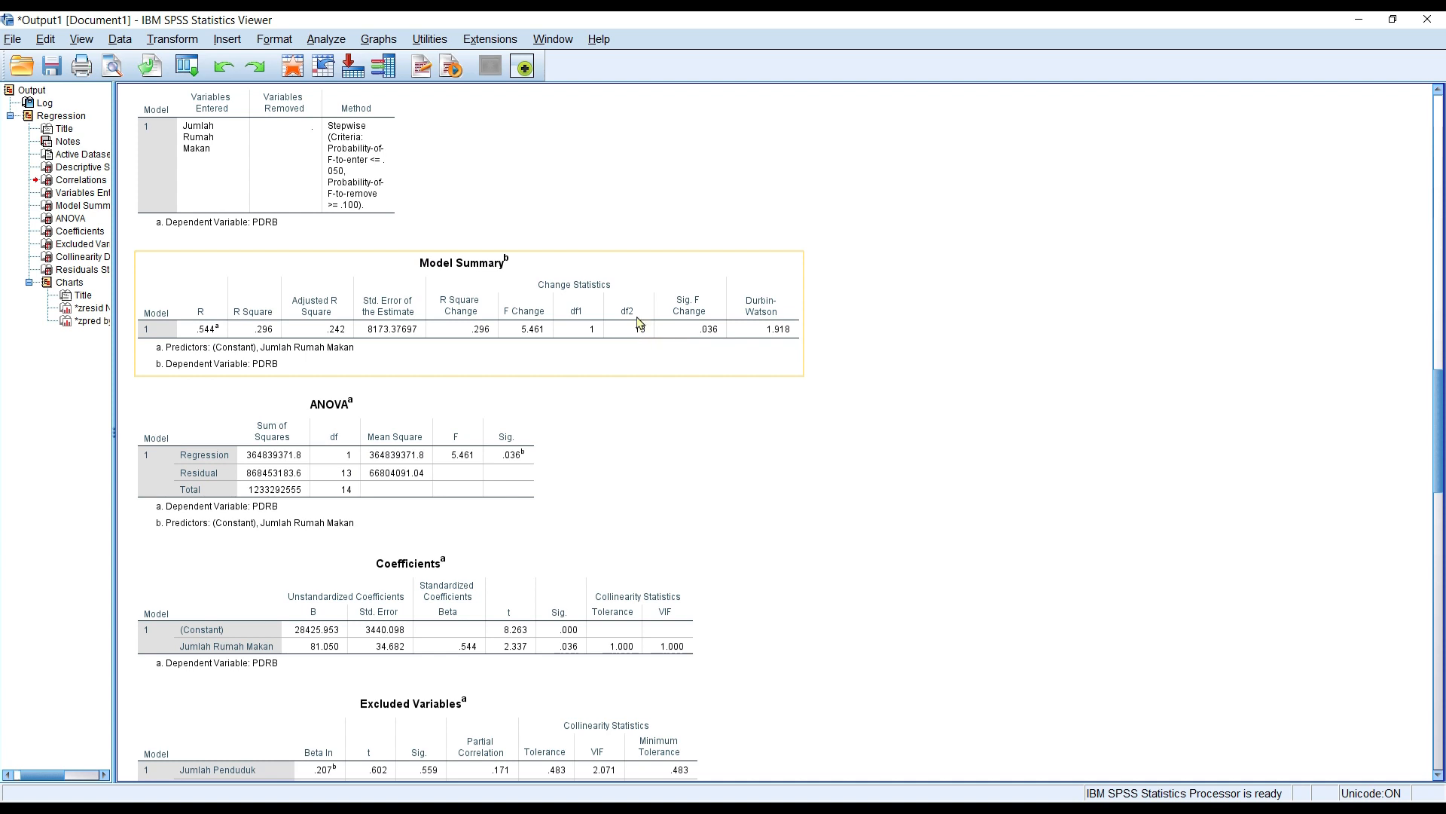
- Review the ANOVA, Coefficients and Excluded Variables tables for significance, coefficients and collinearity statistics
scroll(704, 512, down, 2)
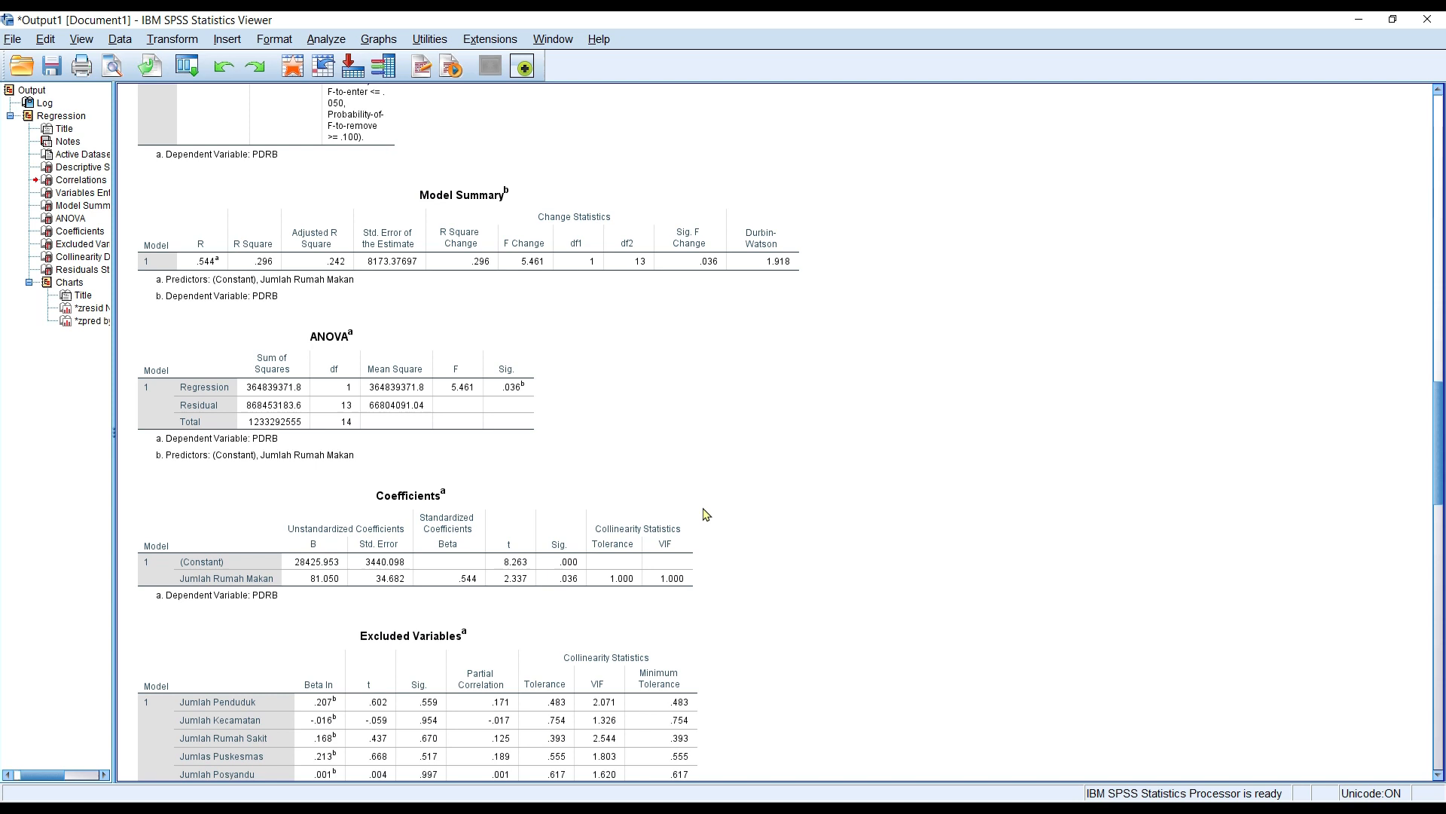
scroll(705, 512, down, 4)
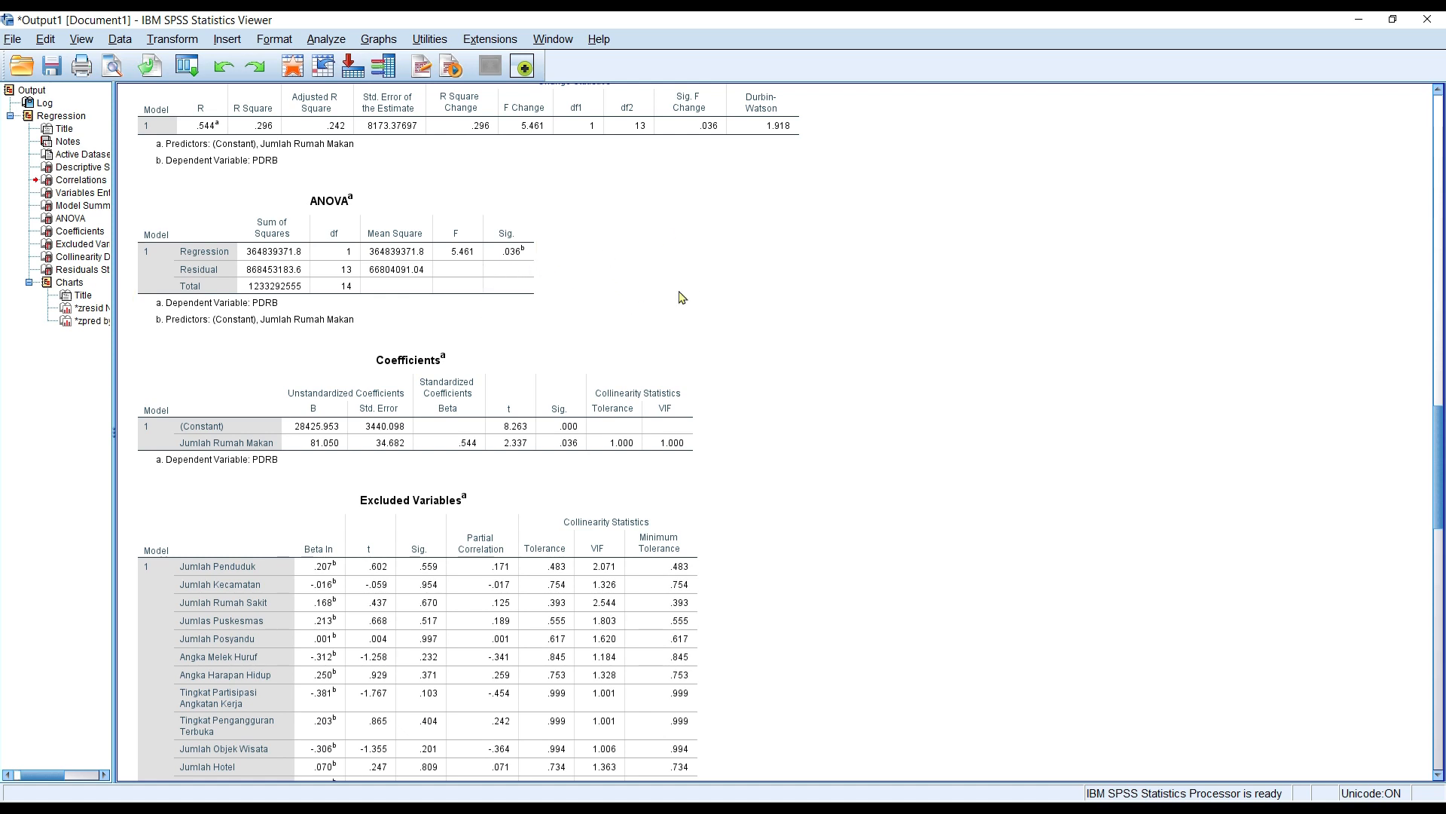
scroll(681, 286, down, 3)
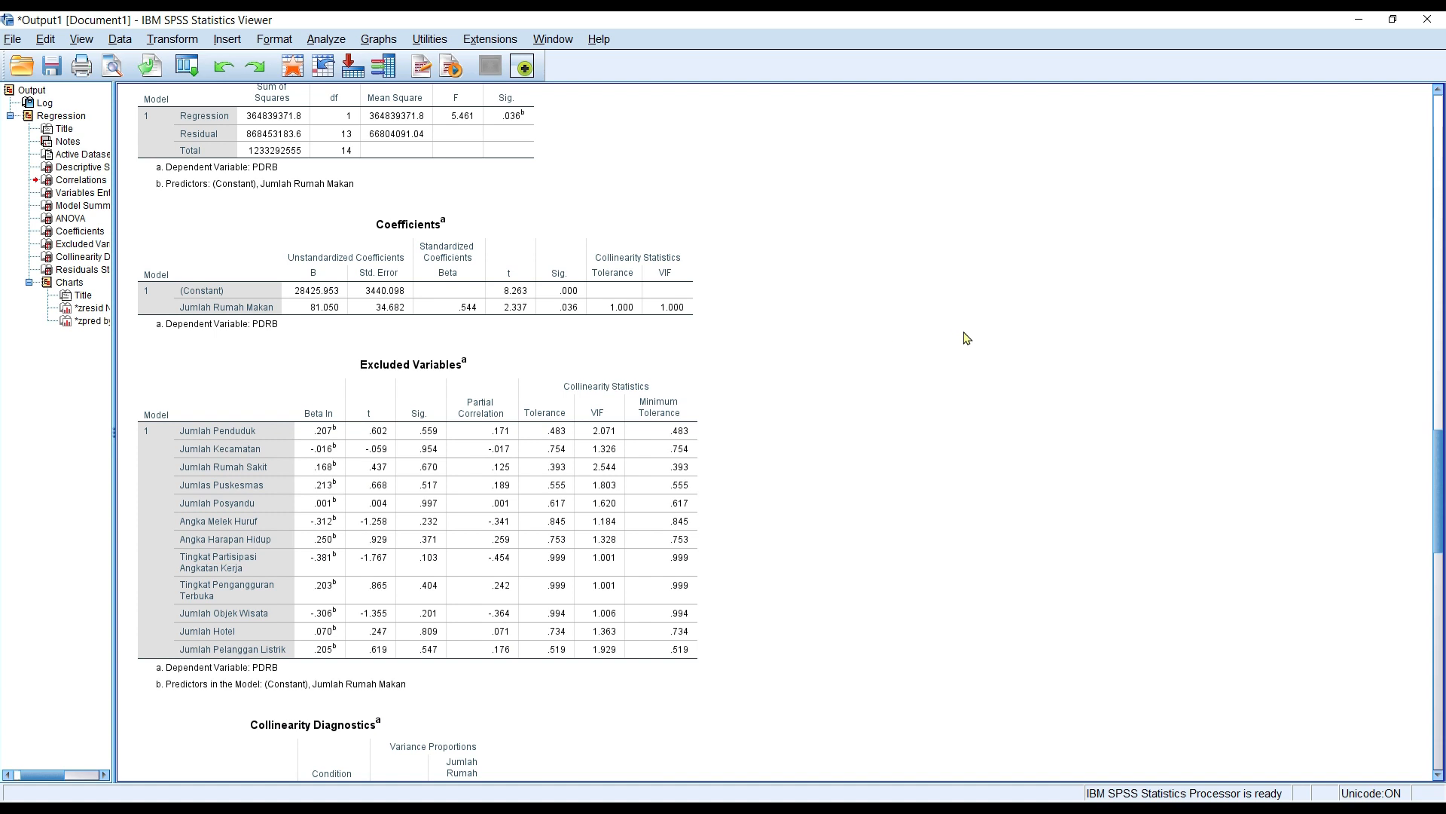
- Switch to the browser and show the multiple regression equation in 2019 ANALISIS REGRESI BERGANDA.pdf
click(641, 226)
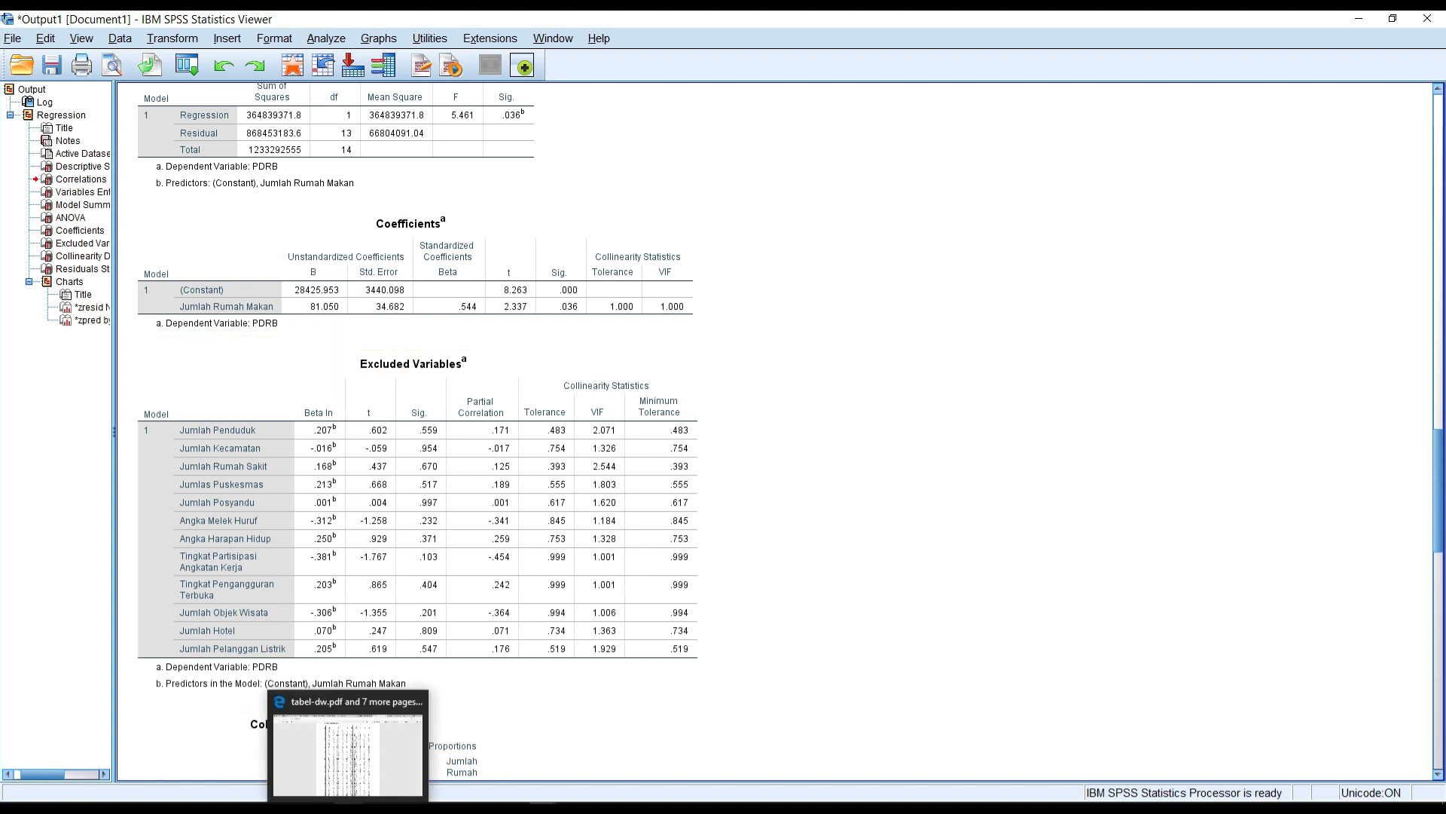
click(348, 808)
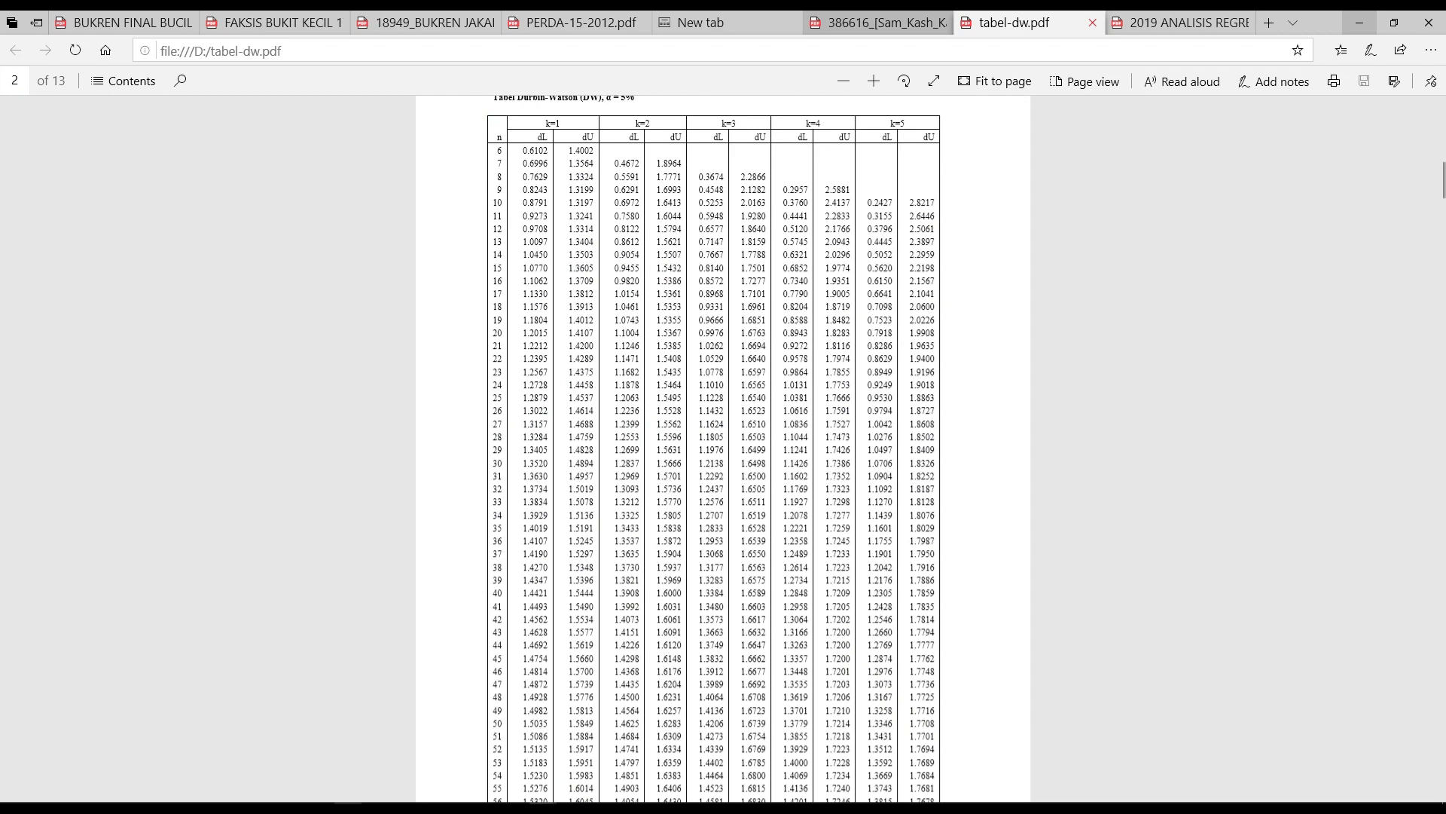
click(1143, 17)
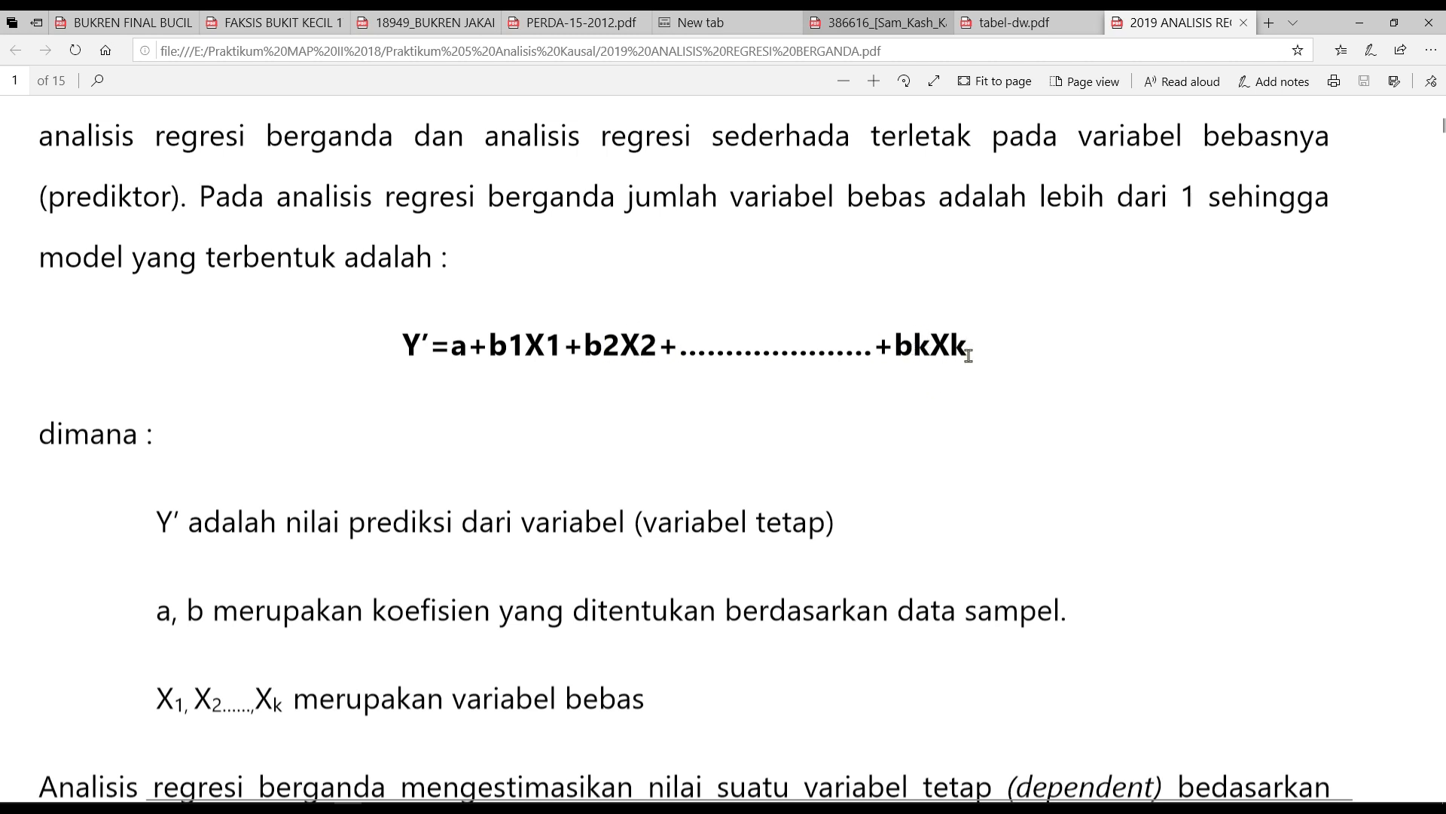
- Return to the SPSS output and read the constant and the Jumlah Rumah Makan coefficient in the Coefficients table for the regression equation
click(1359, 23)
click(442, 328)
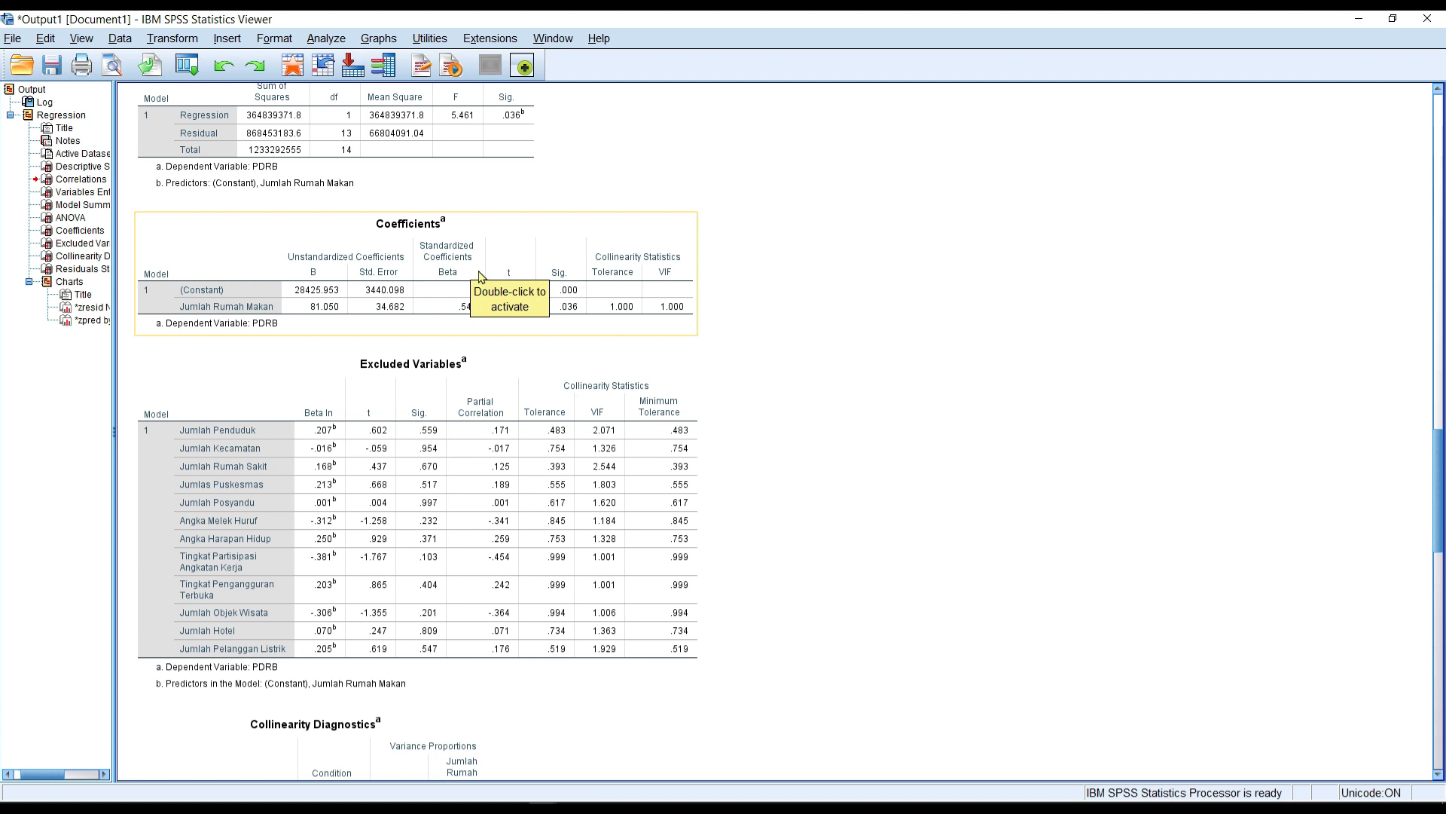
click(607, 349)
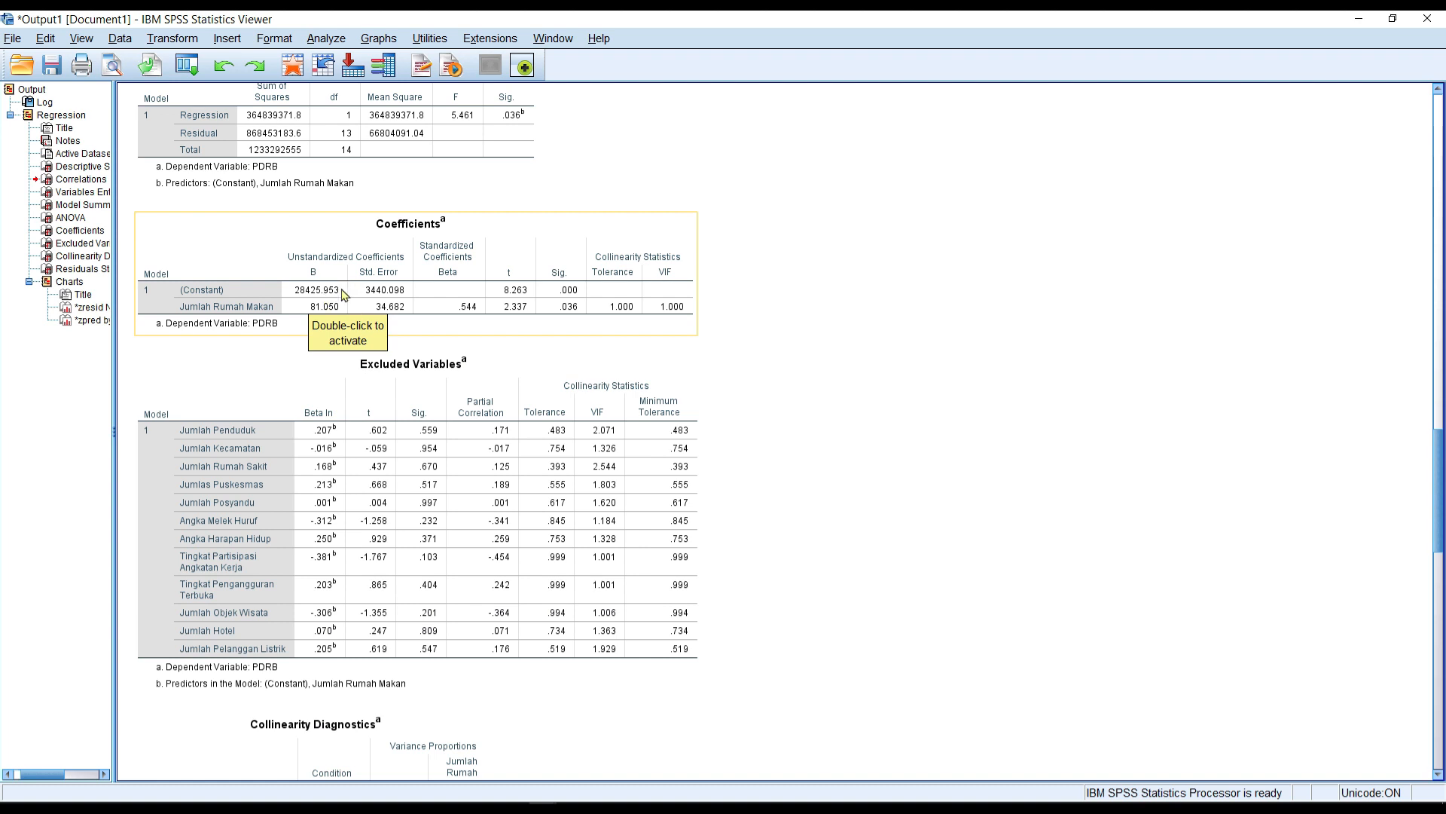
click(768, 313)
click(325, 369)
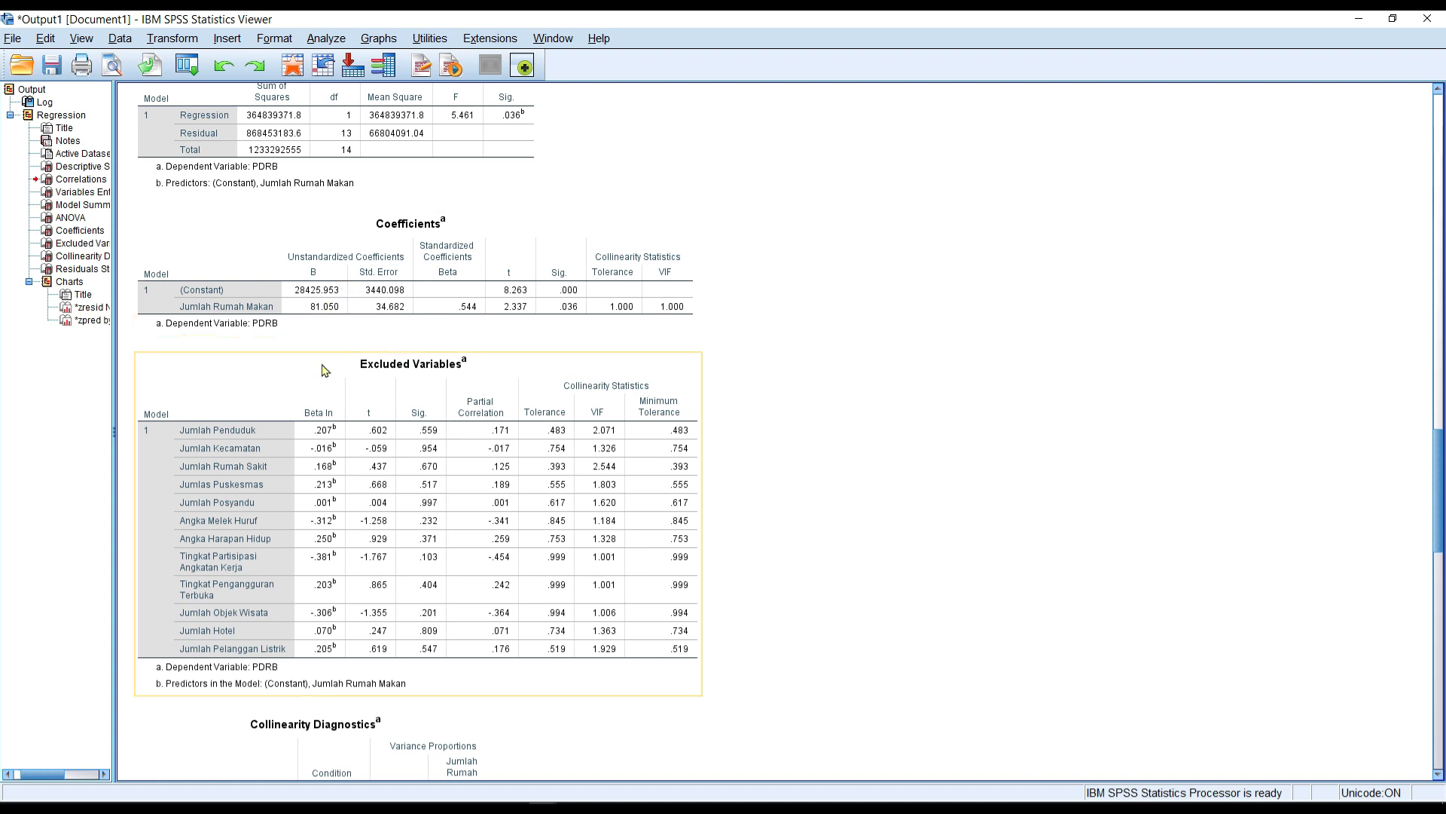
click(325, 326)
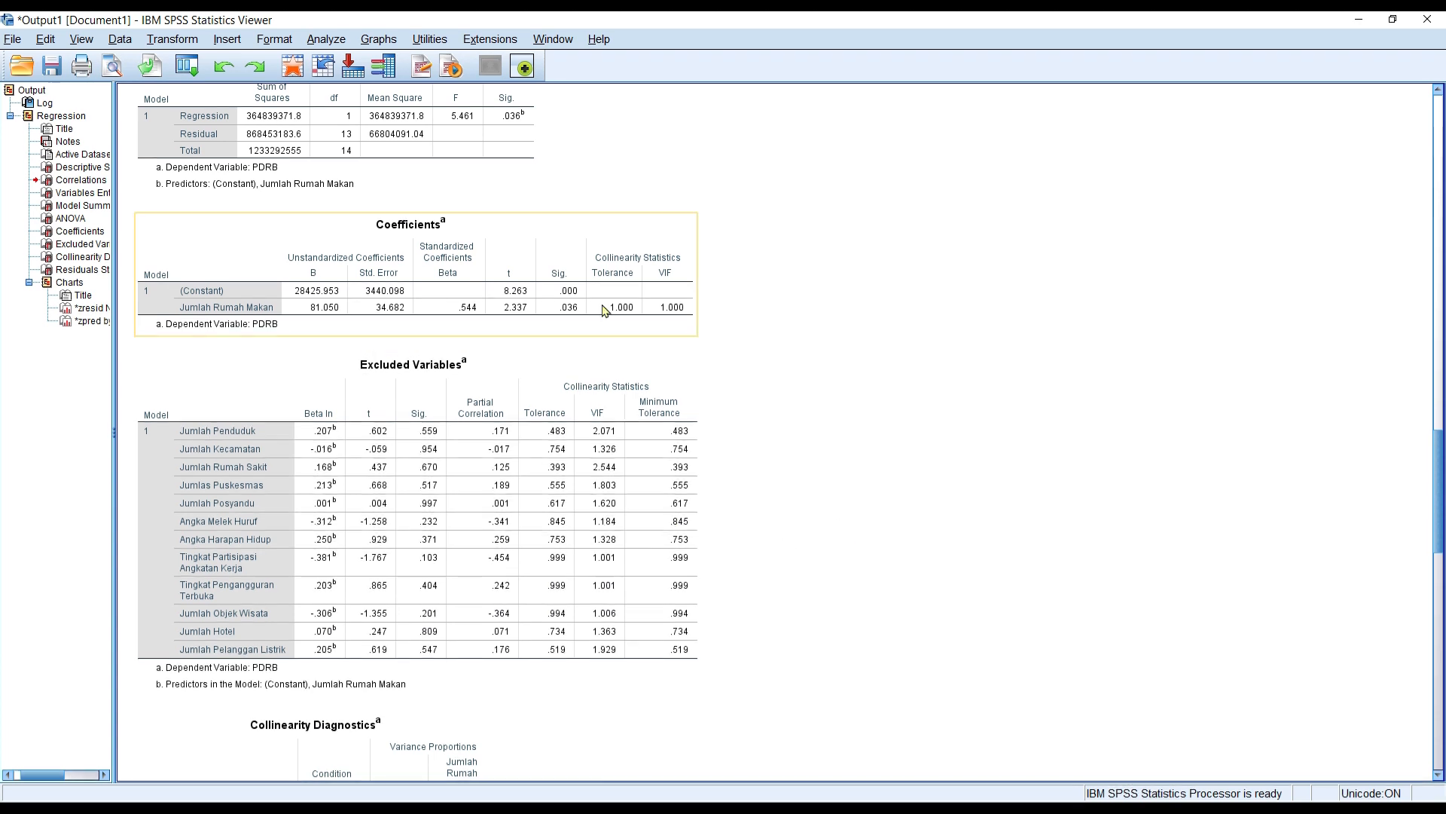
- Review the Excluded Variables table's collinearity statistics, plus the Collinearity Diagnostics and Residuals Statistics tables
scroll(360, 414, down, 3)
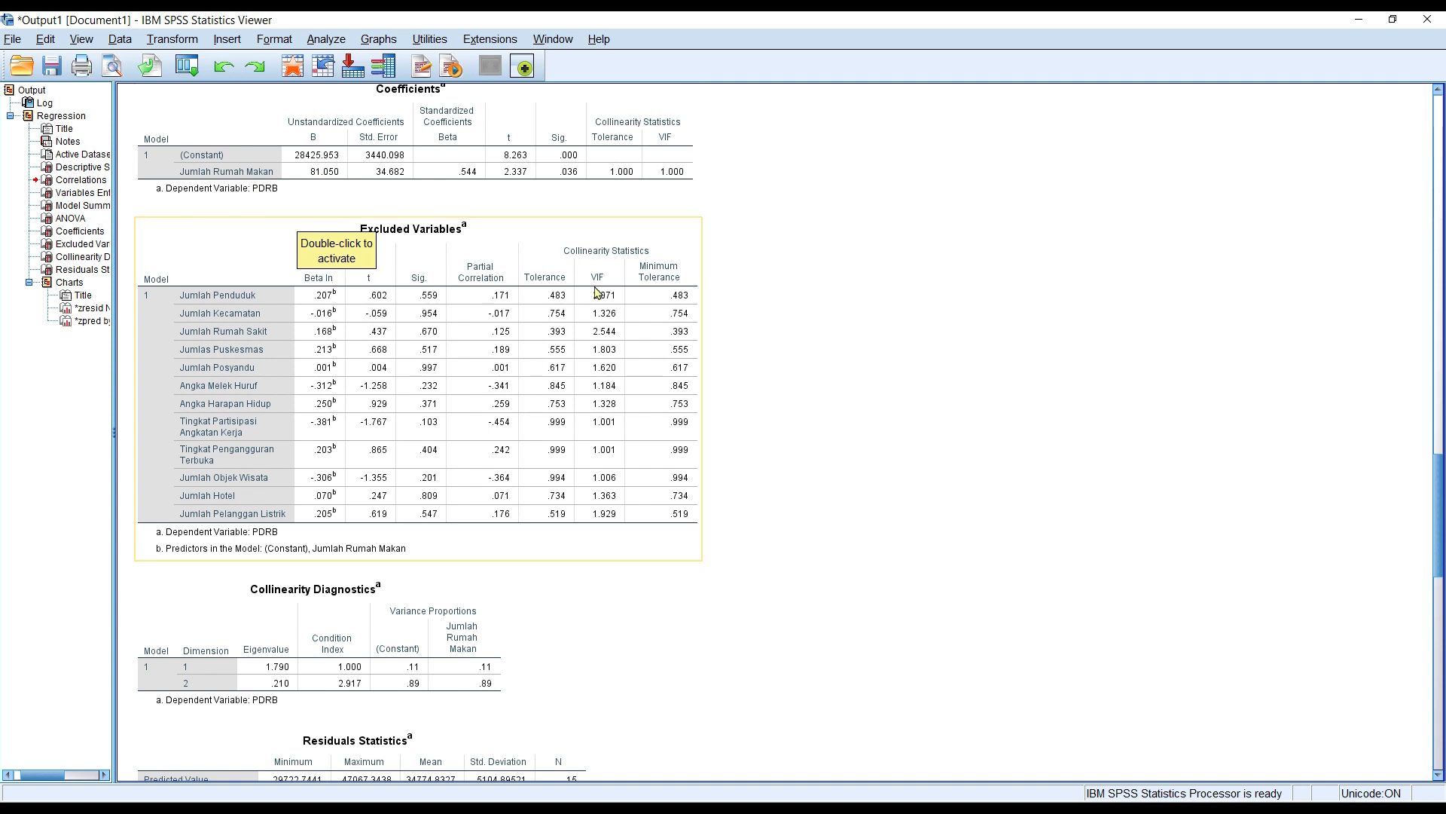
click(669, 239)
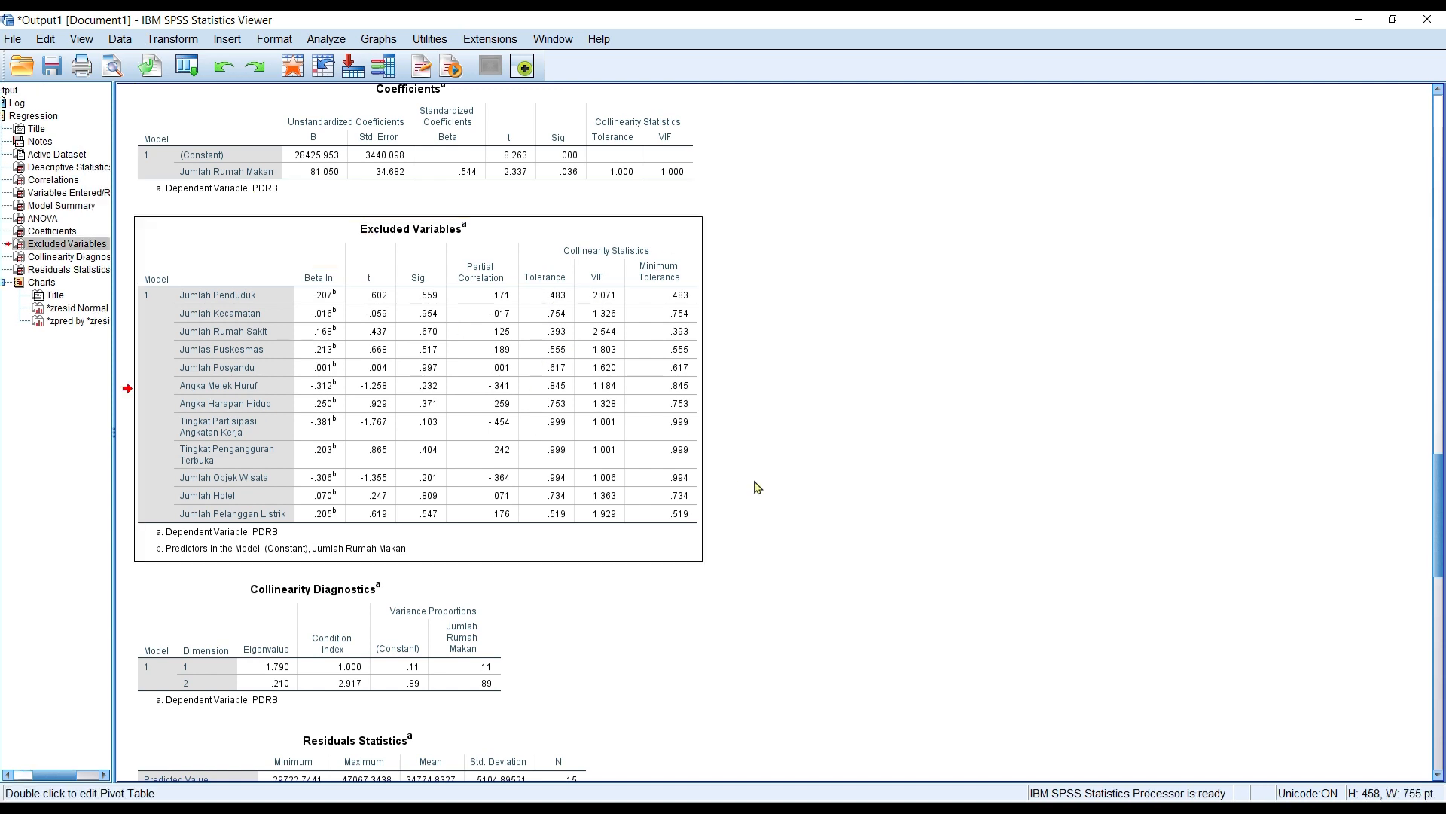
click(780, 452)
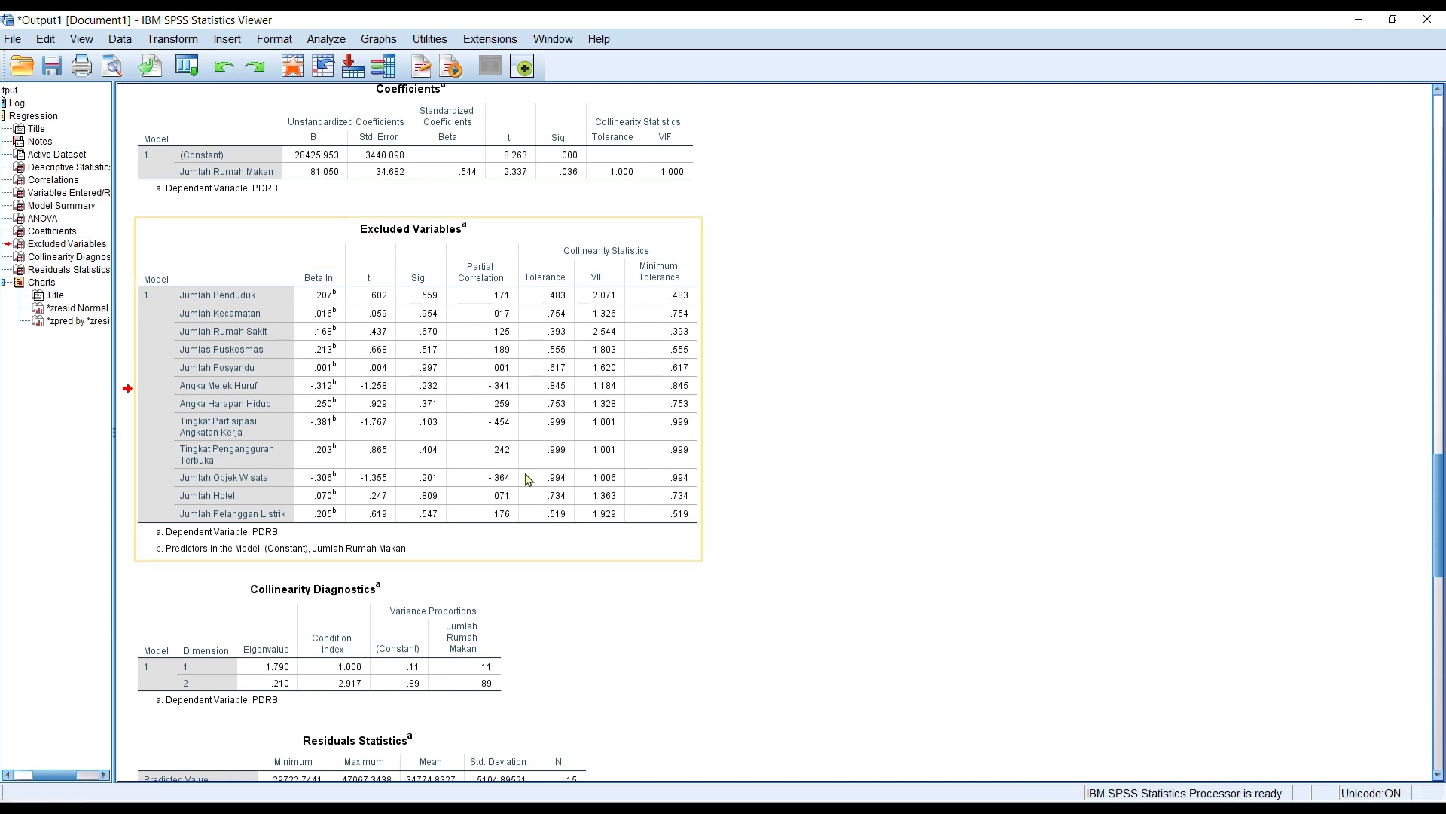
scroll(532, 476, down, 3)
scroll(532, 476, down, 1)
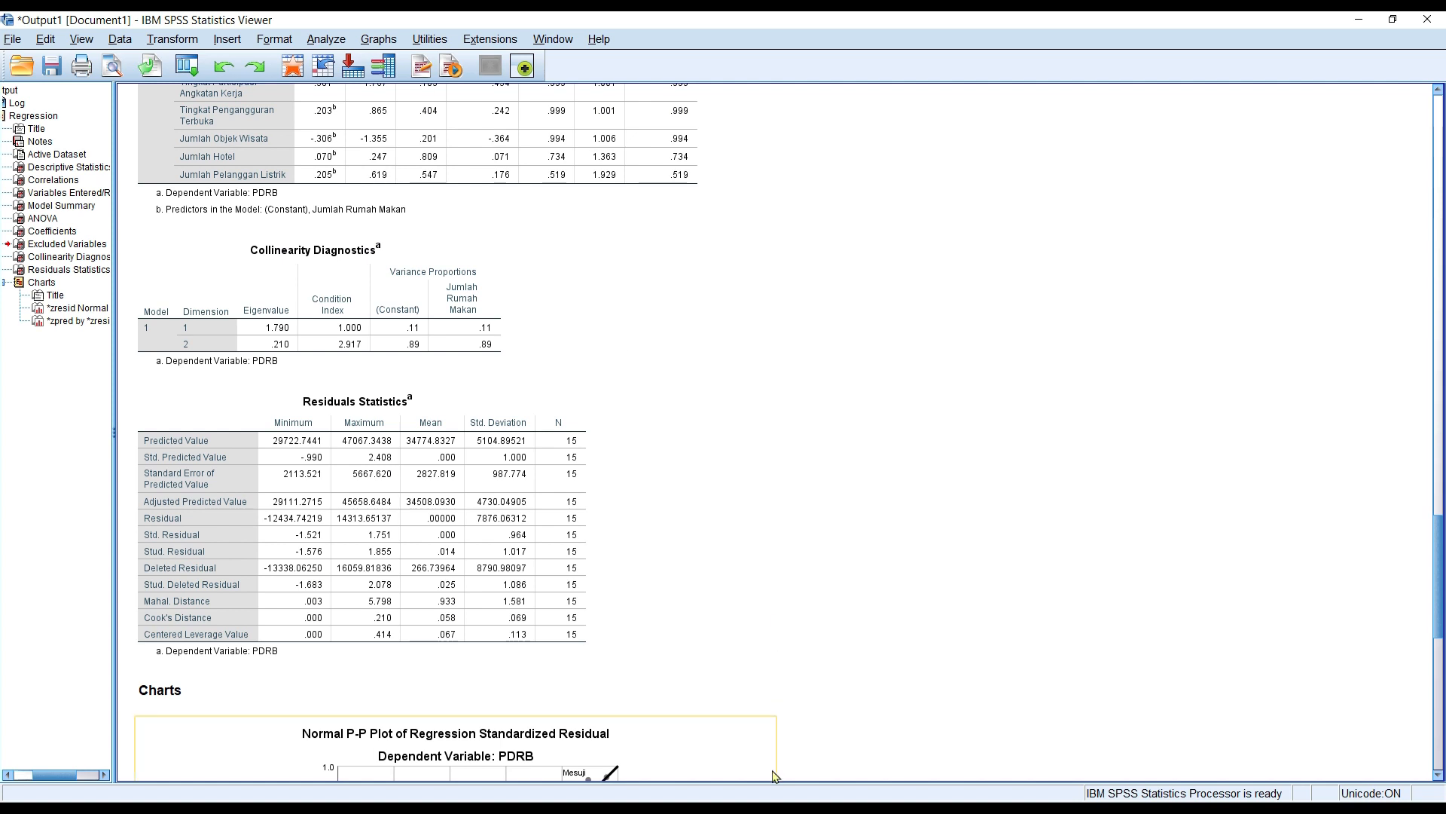
- Examine the Normal P-P Plot of Regression Standardized Residual to see how closely the districts follow the diagonal line
scroll(563, 473, down, 5)
scroll(563, 473, up, 1)
scroll(581, 476, down, 4)
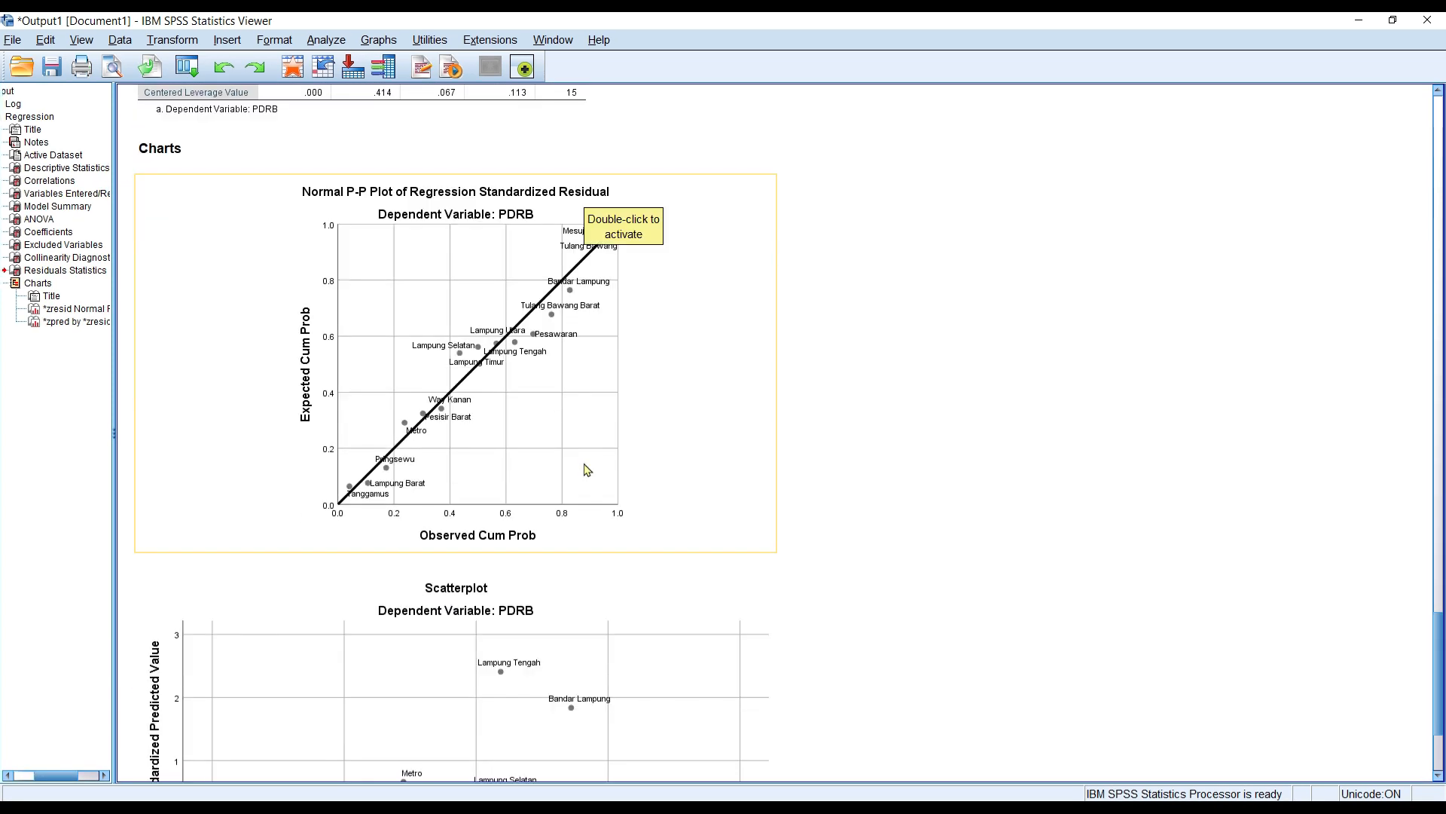
scroll(640, 429, down, 1)
scroll(625, 414, up, 1)
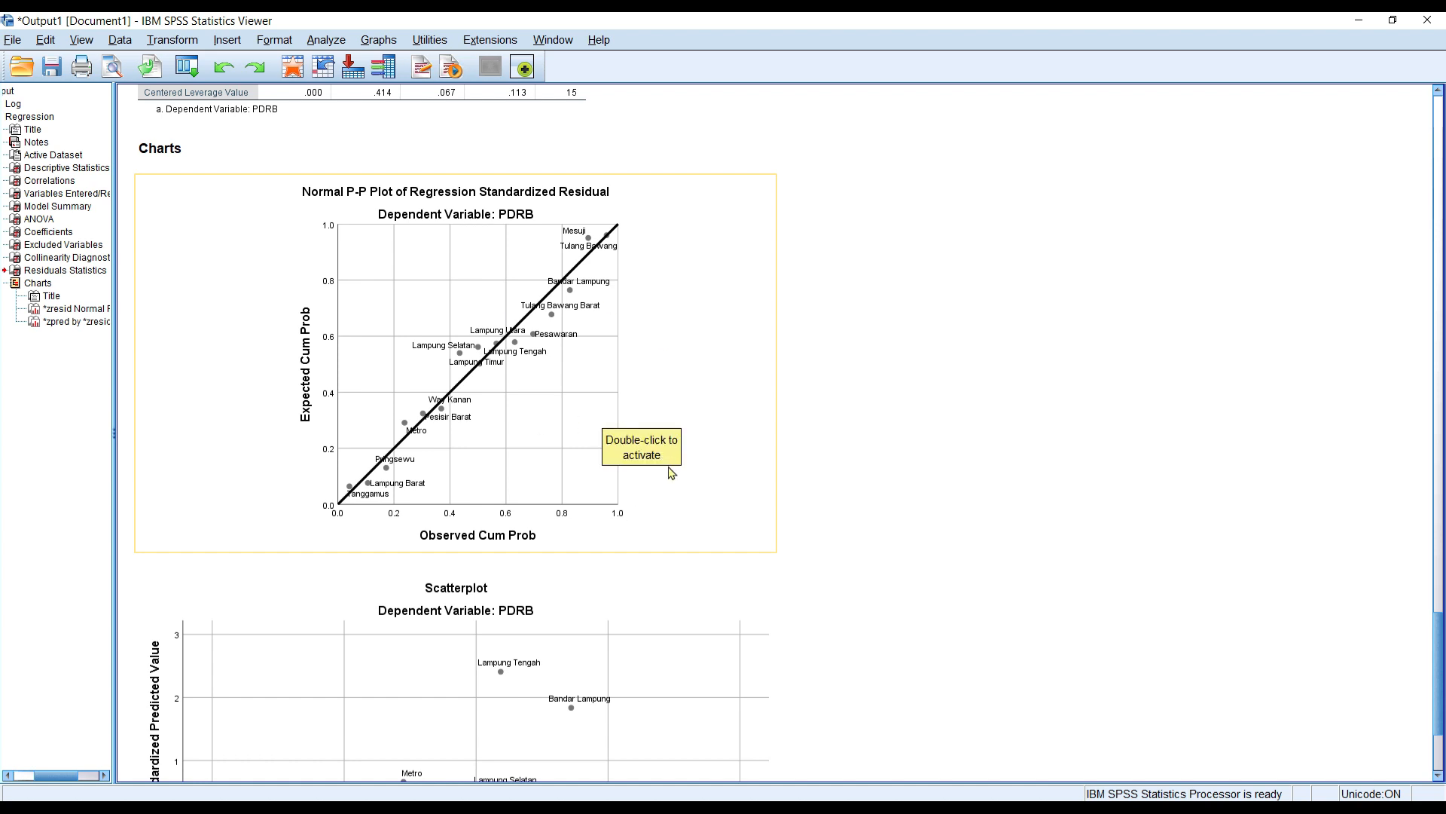
scroll(809, 551, down, 3)
scroll(809, 551, up, 3)
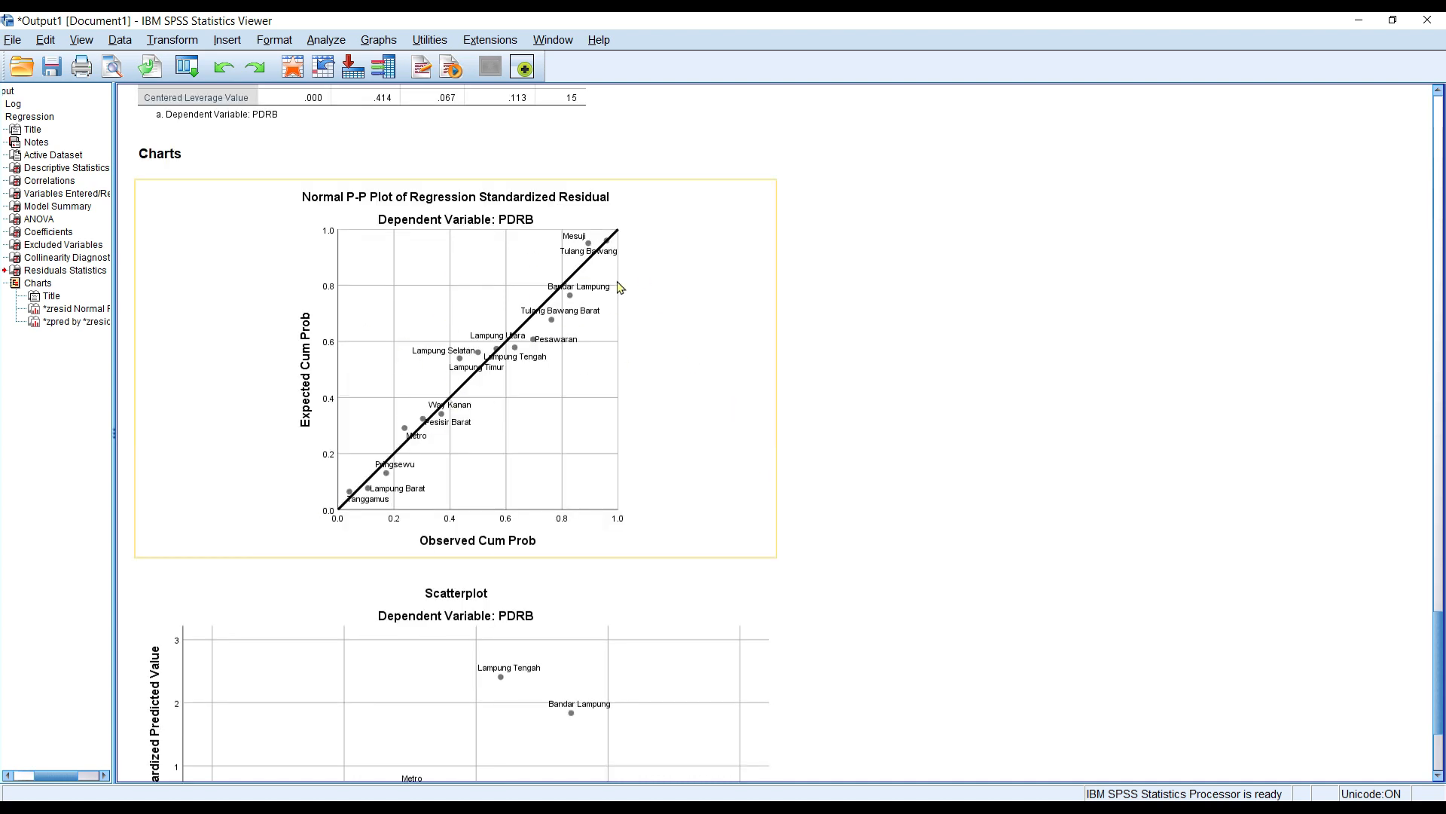
click(744, 309)
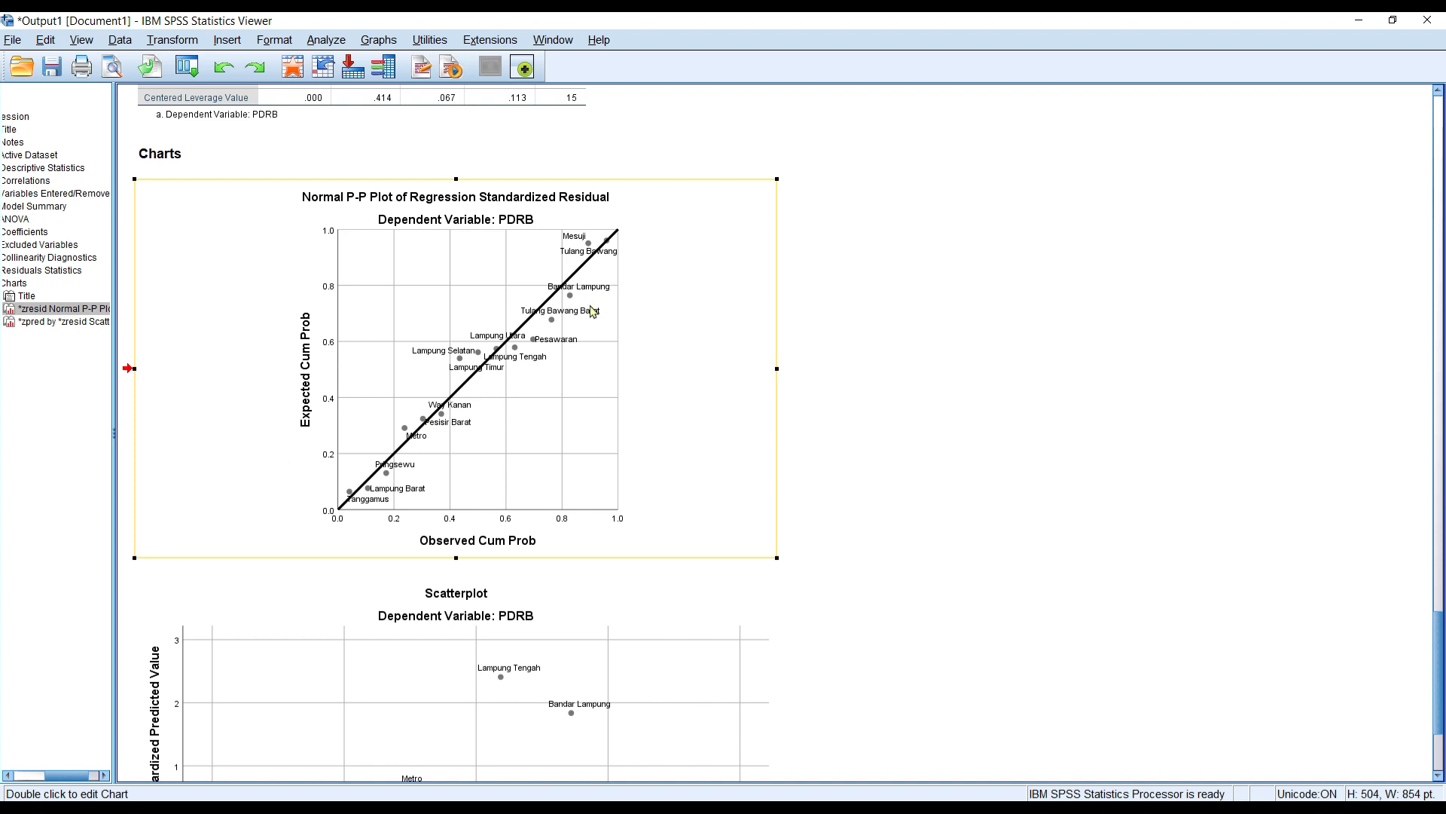
- Examine the scatterplot of standardized predicted values against standardized residuals for PDRB and compare it with the P-P plot
scroll(691, 484, down, 4)
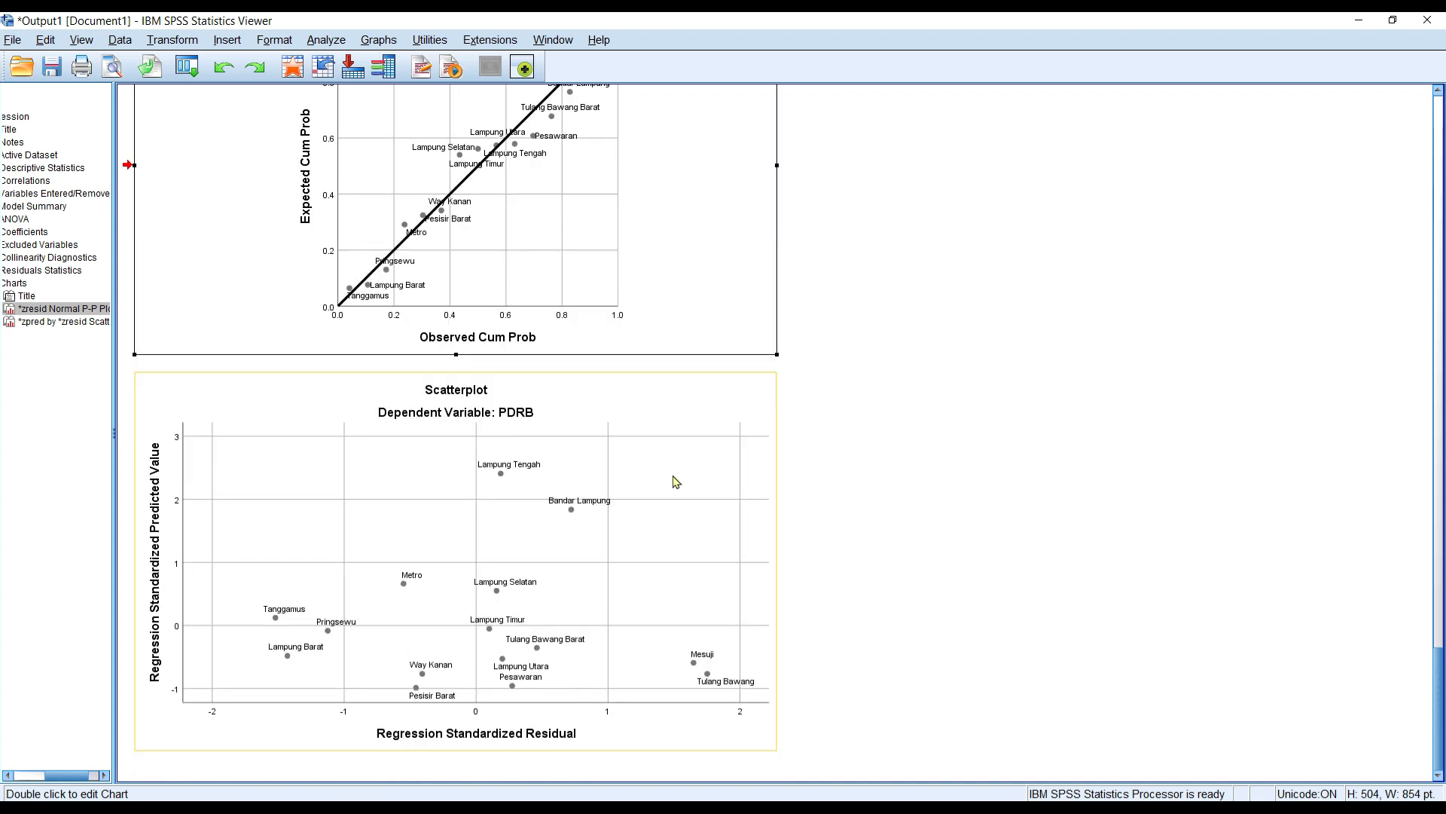
click(676, 482)
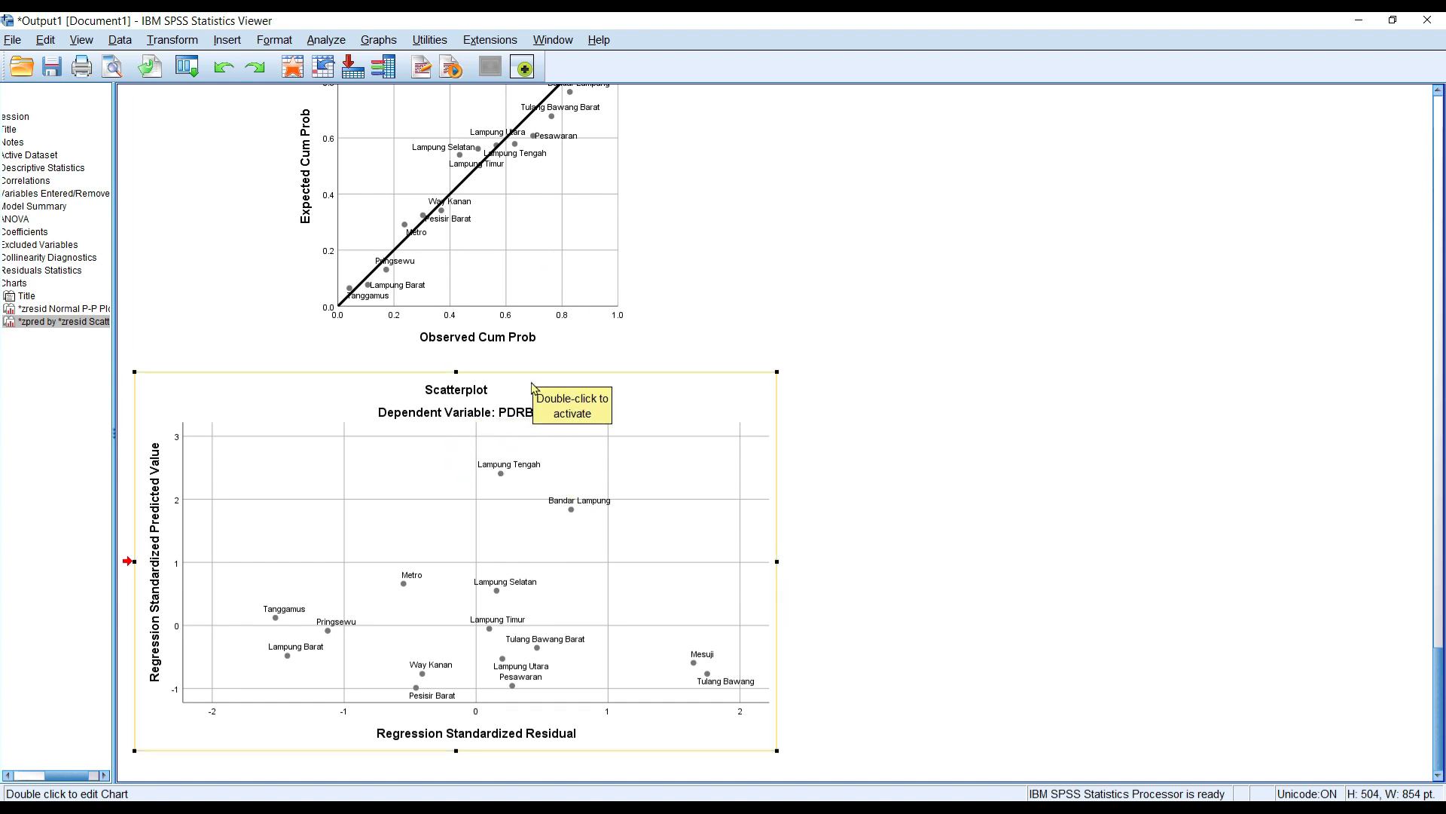
click(944, 385)
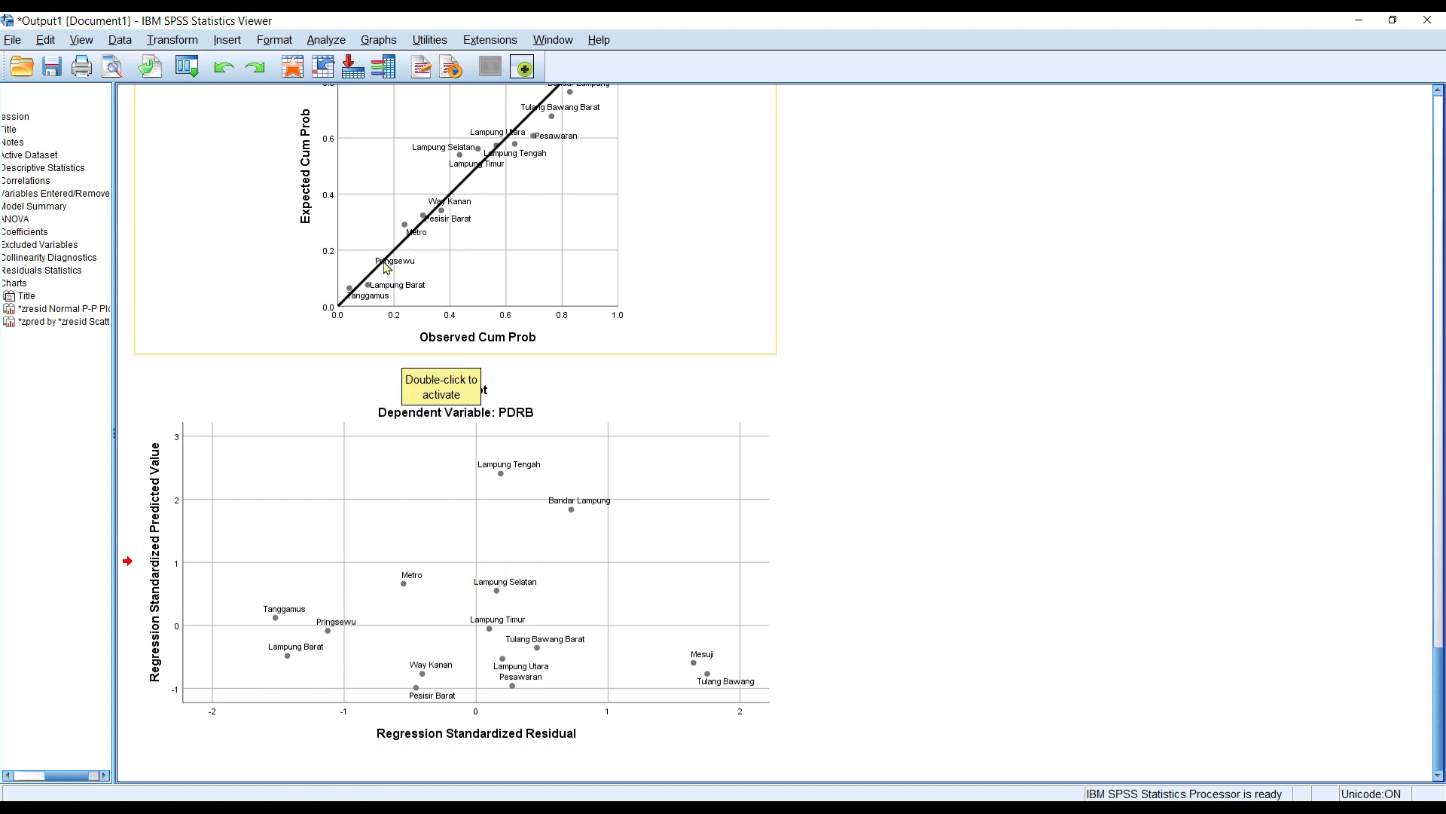
scroll(579, 401, up, 3)
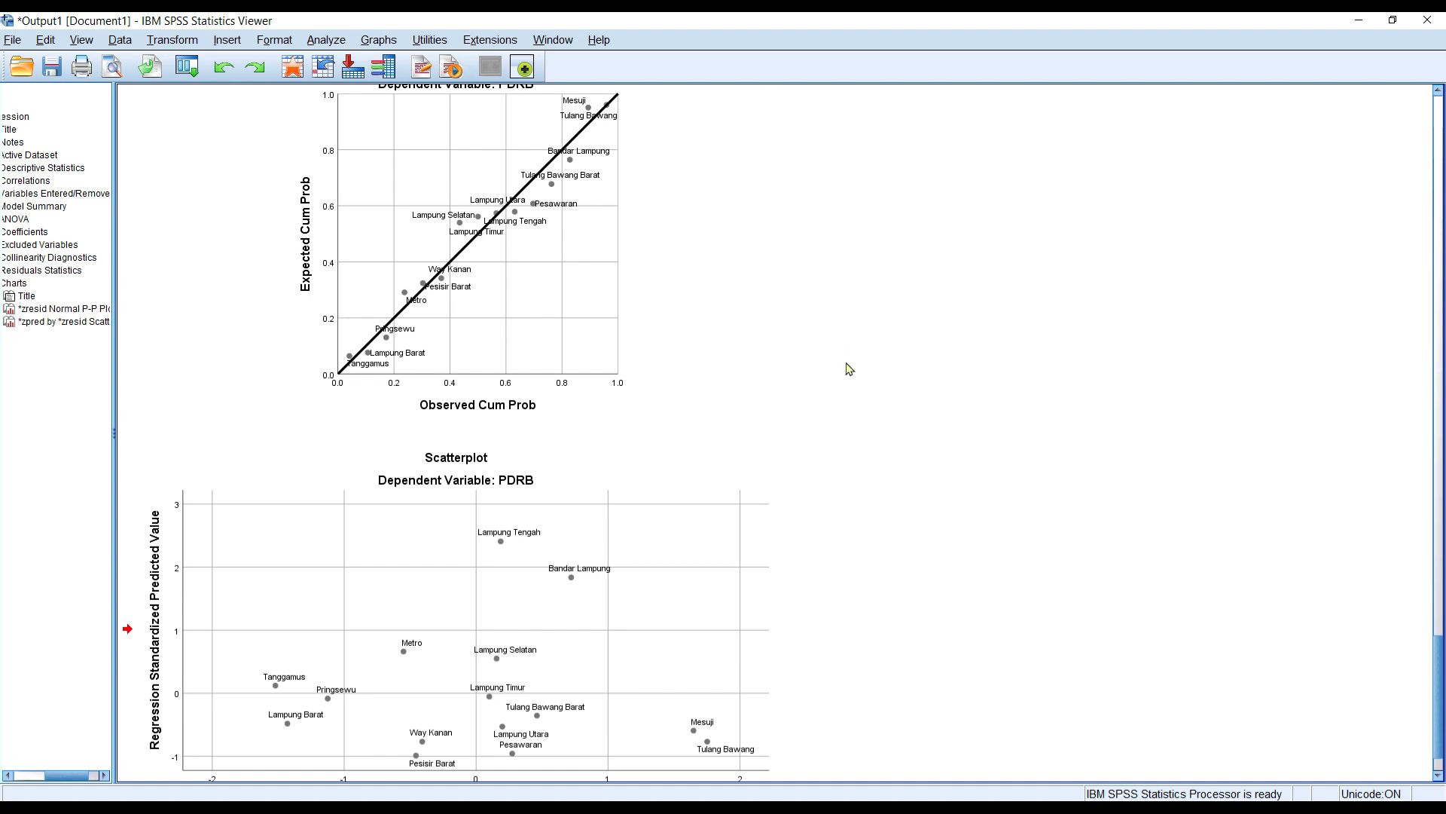
scroll(646, 592, down, 3)
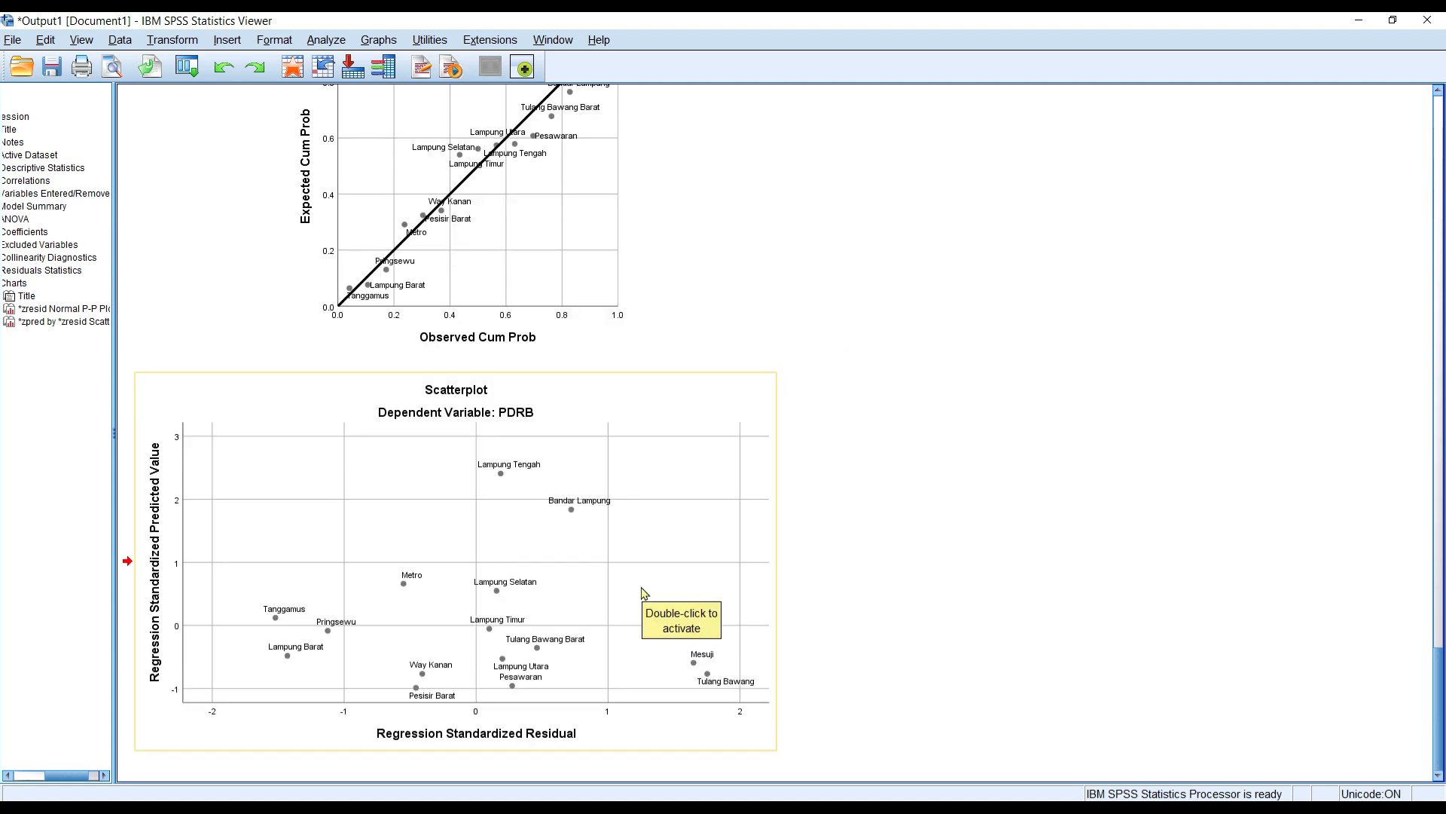
click(641, 592)
click(820, 590)
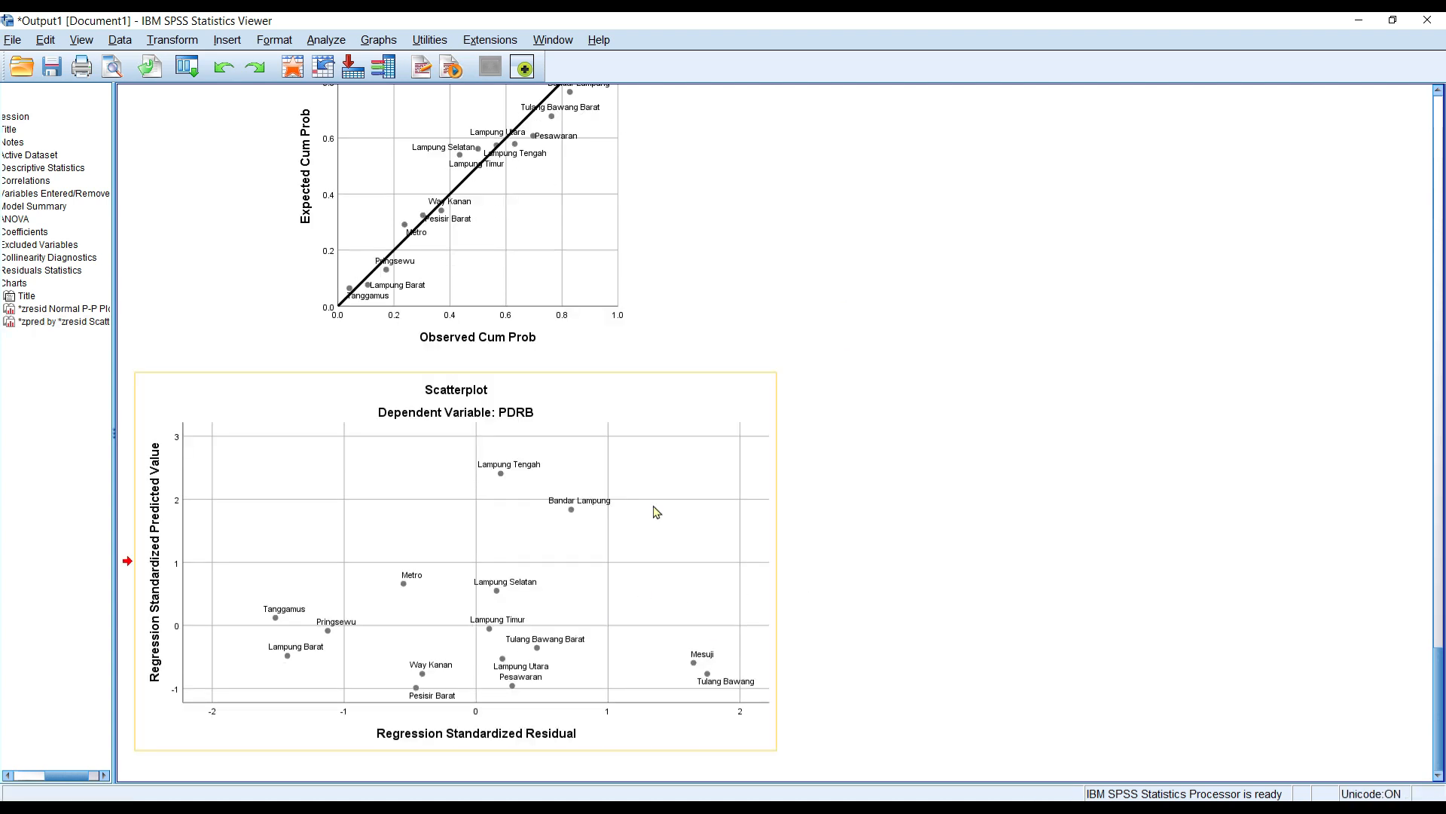
- Recheck the Residuals Statistics table, the Normal P-P plot and the scatterplot at the end of the output
scroll(660, 528, up, 5)
scroll(666, 529, up, 3)
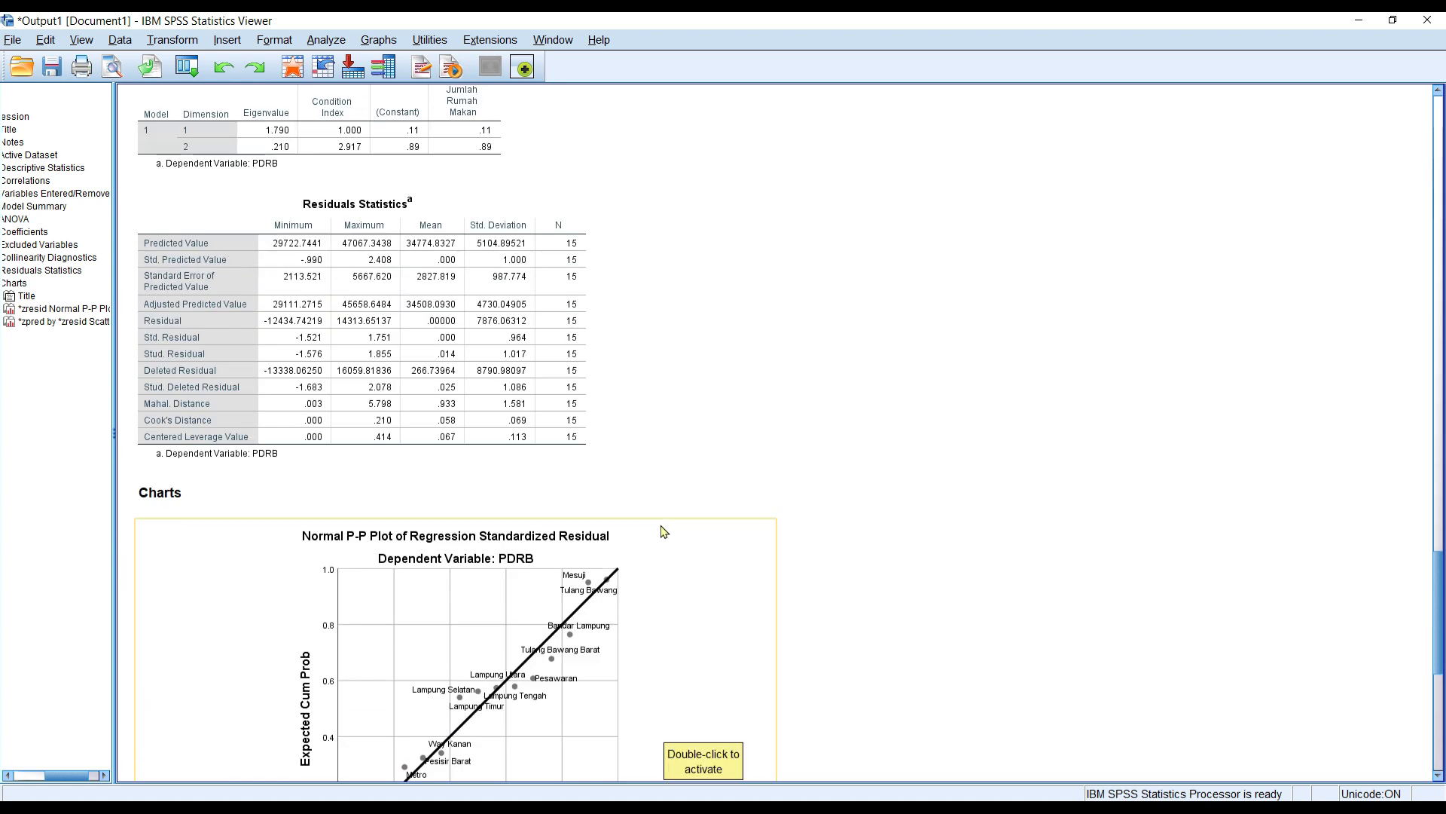
scroll(777, 505, down, 3)
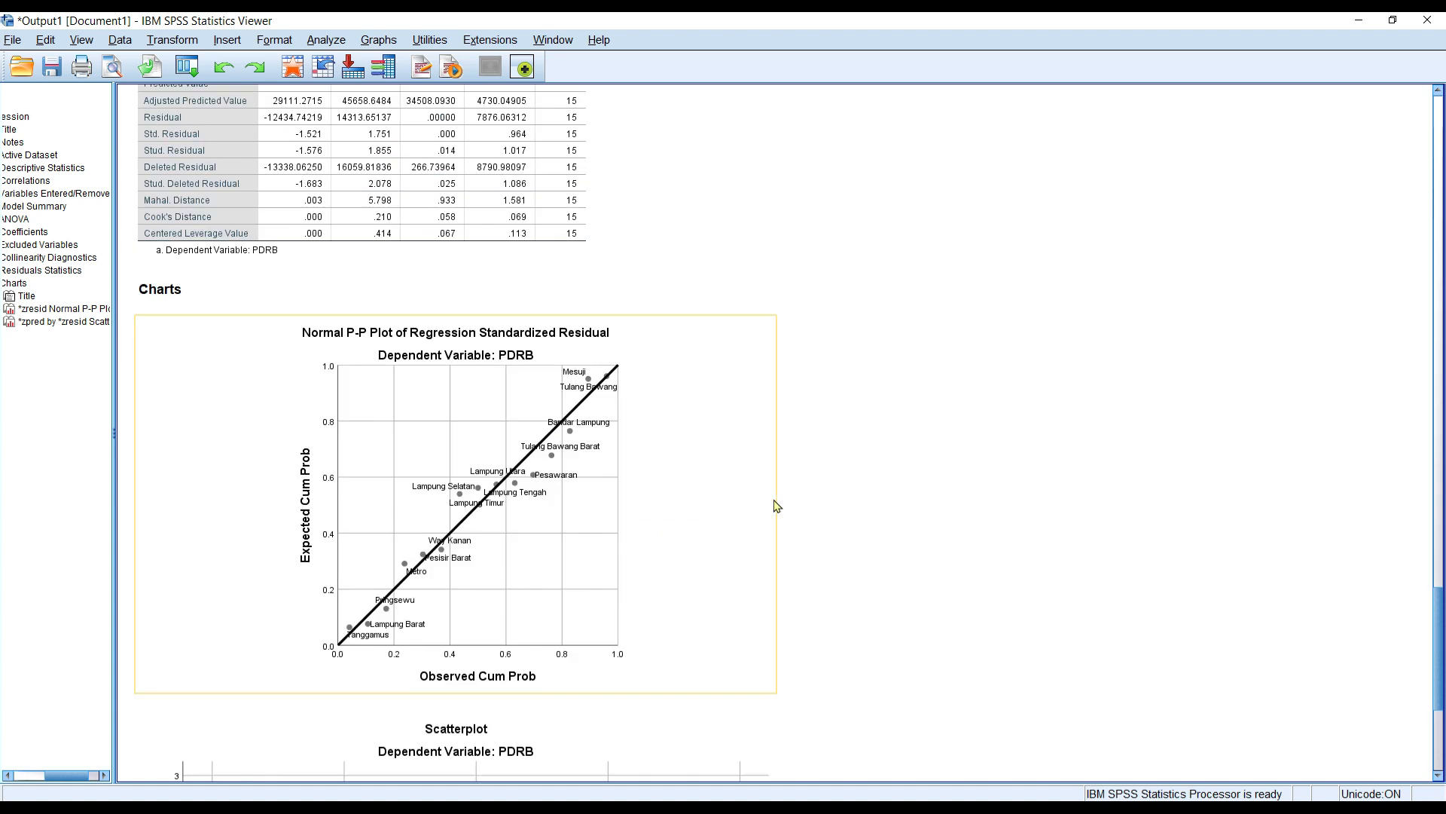
scroll(777, 505, down, 3)
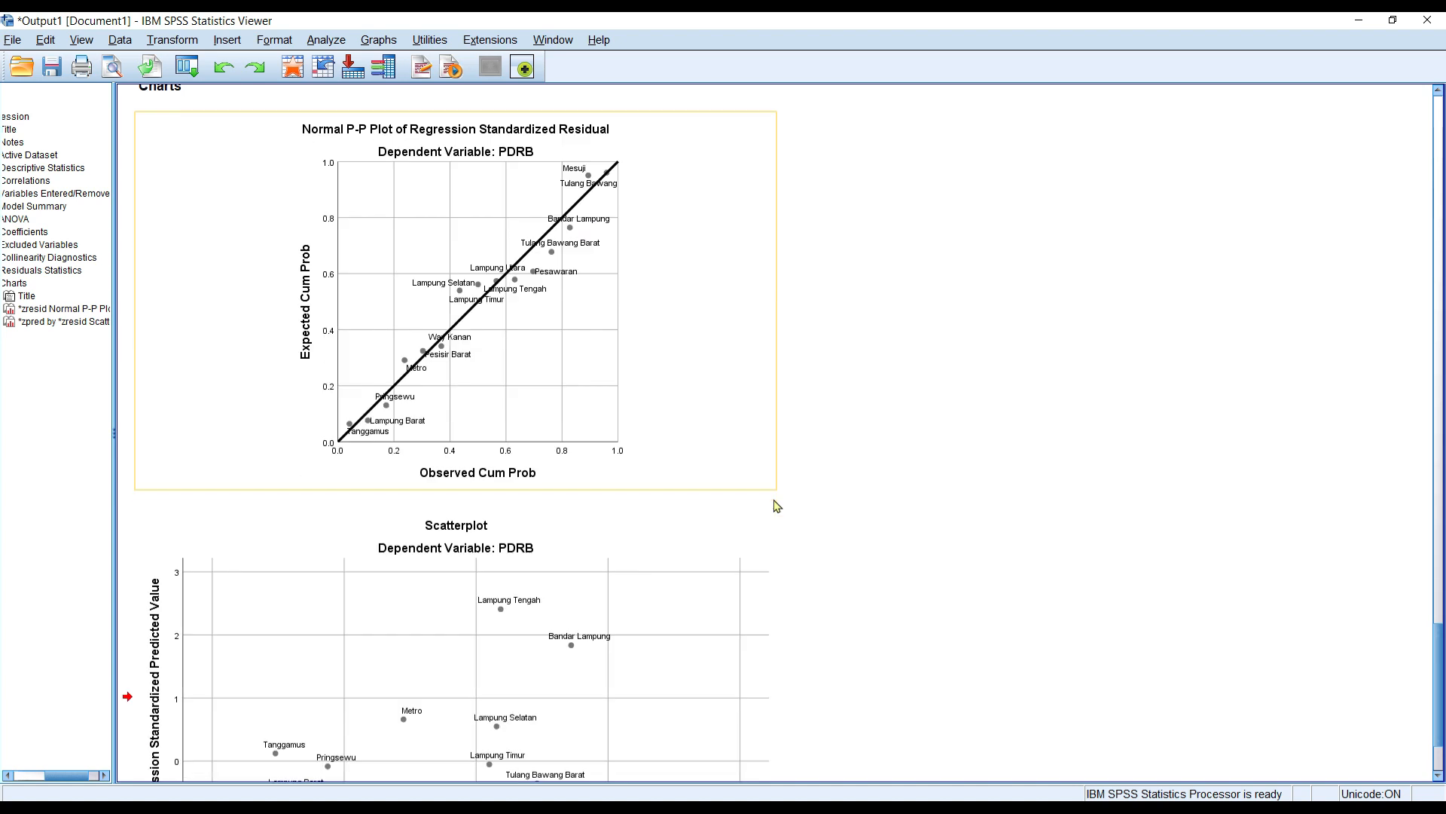
click(673, 605)
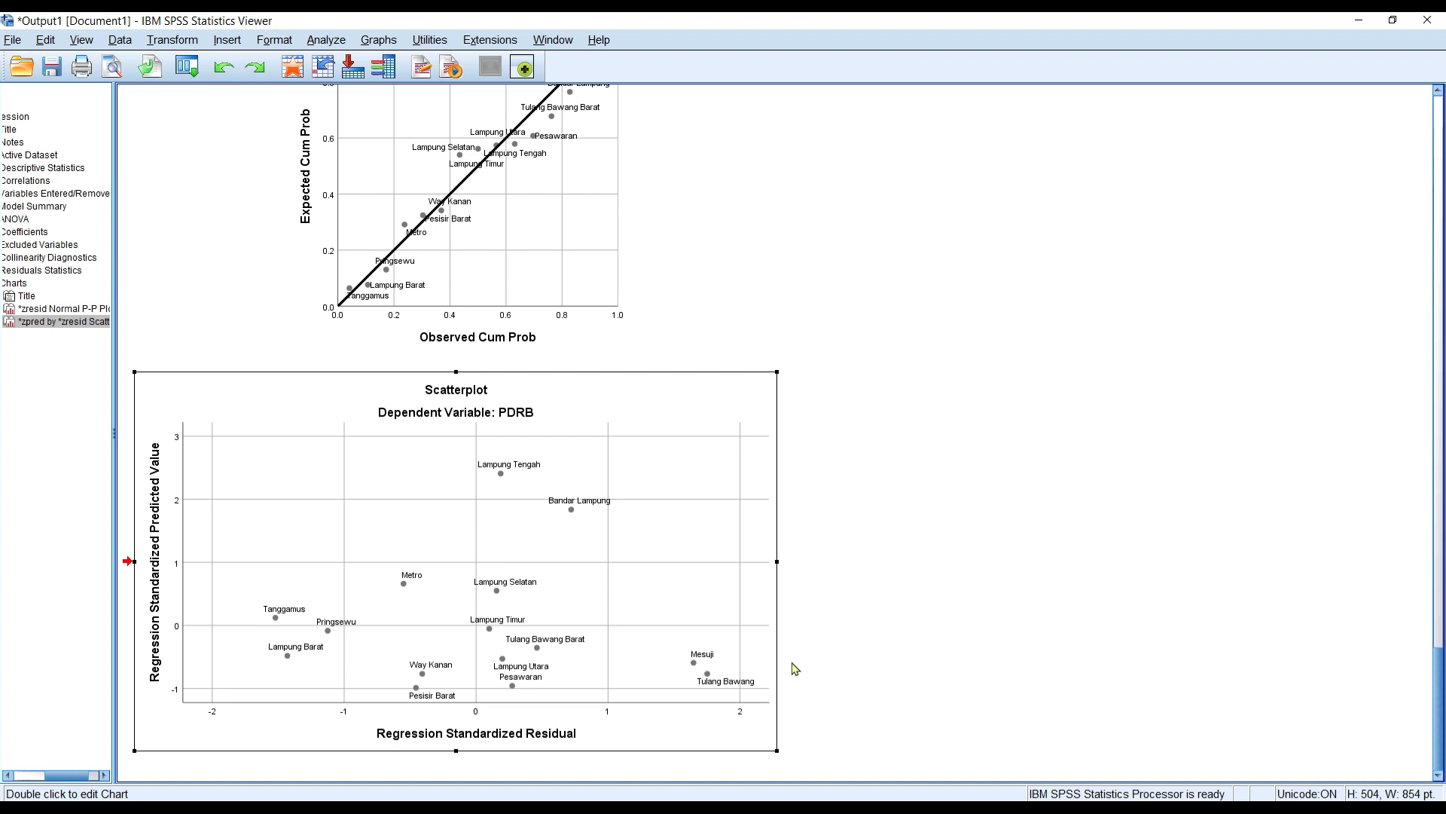
mouse_move(738, 807)
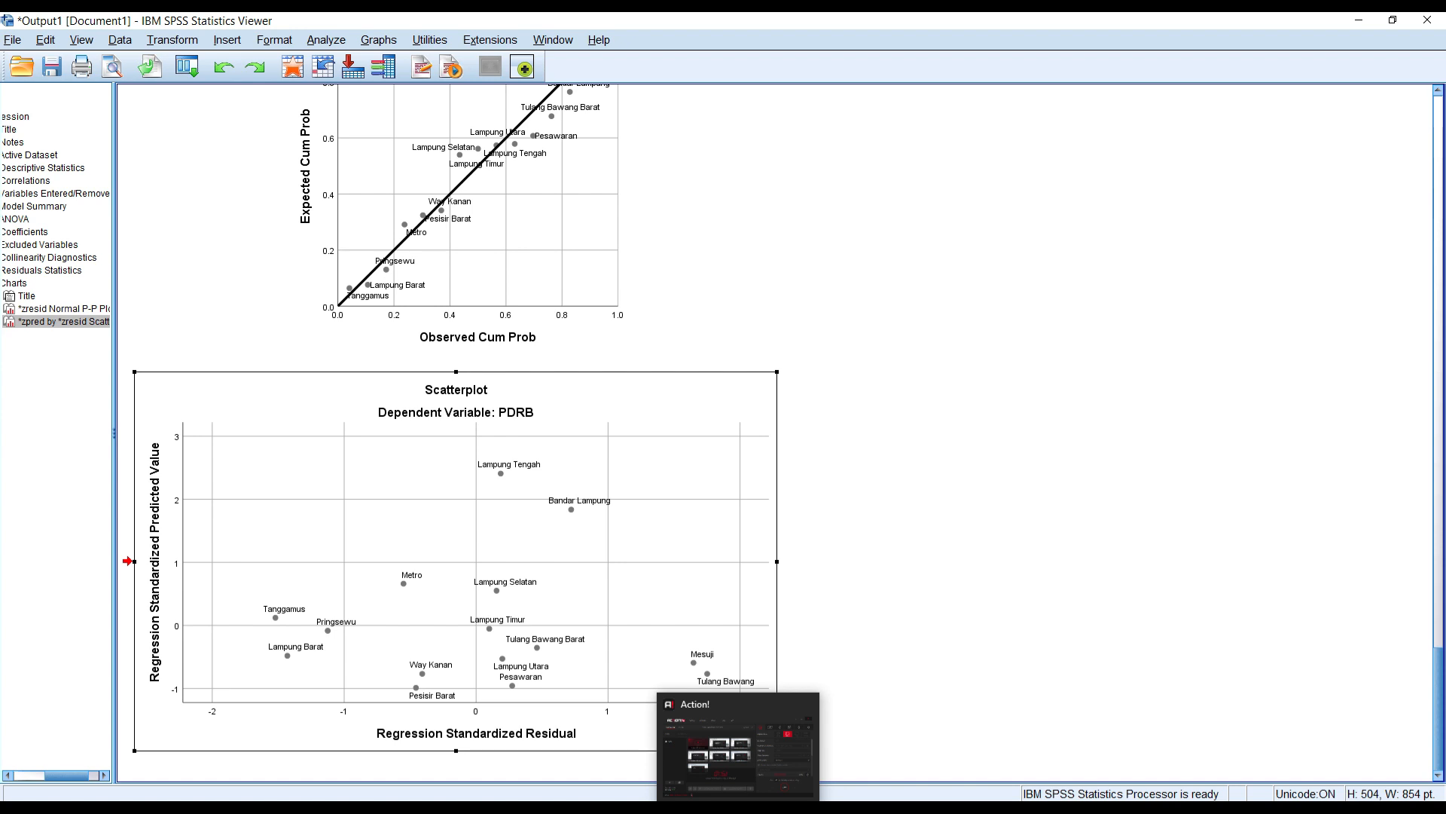
click(889, 507)
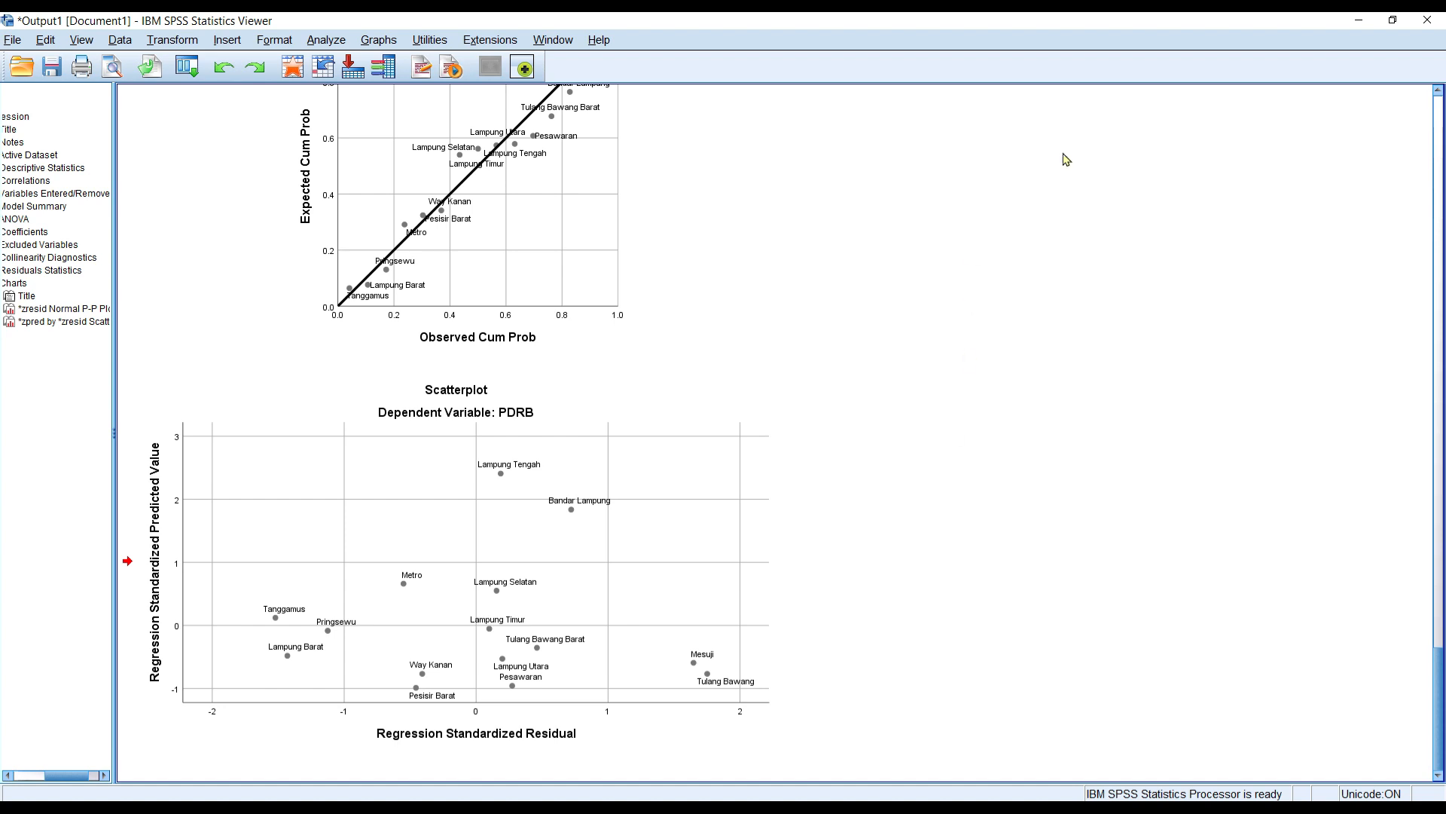
- Minimize the output window and close the Filmora 9 start window
click(1354, 22)
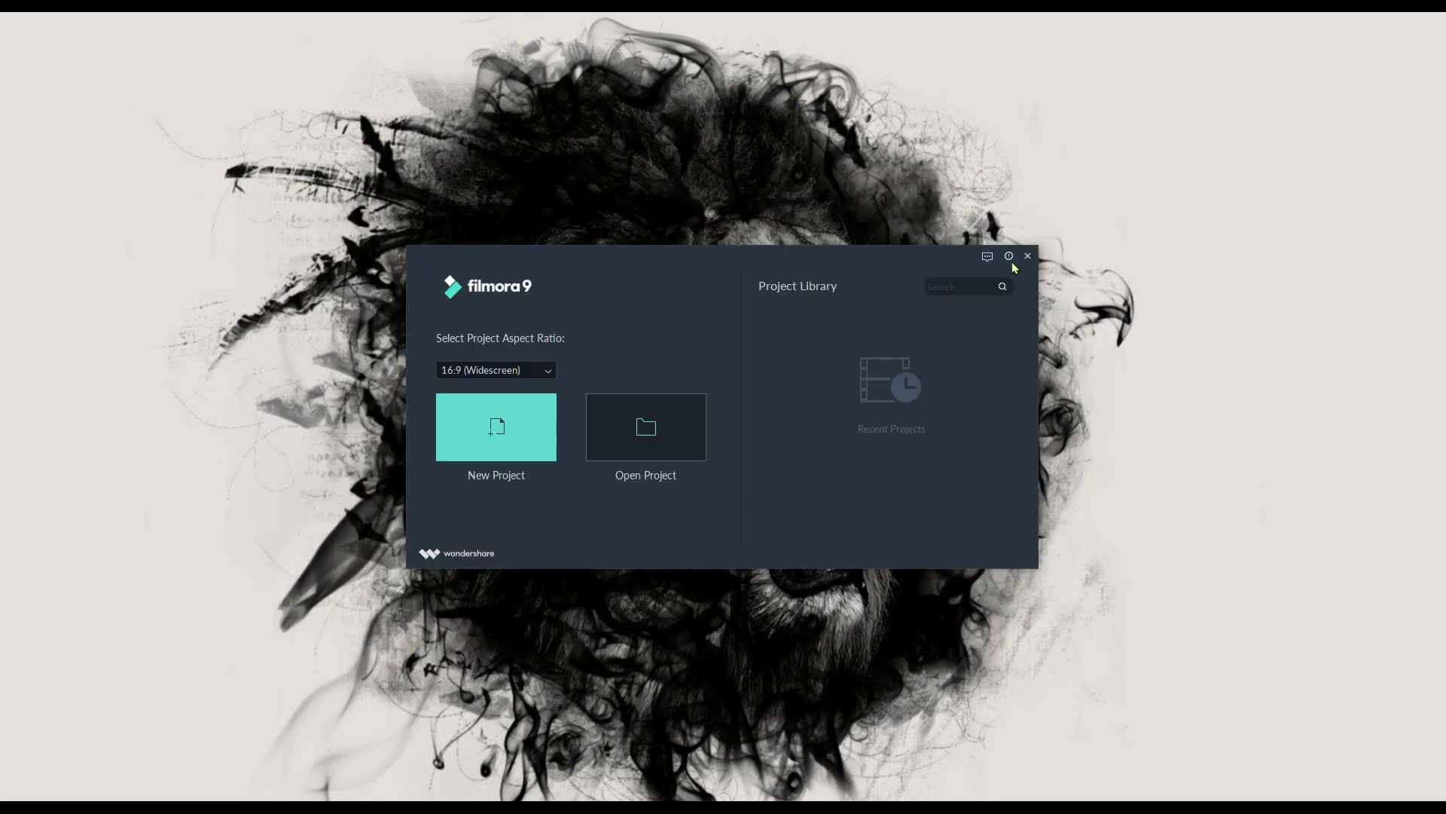
click(1027, 255)
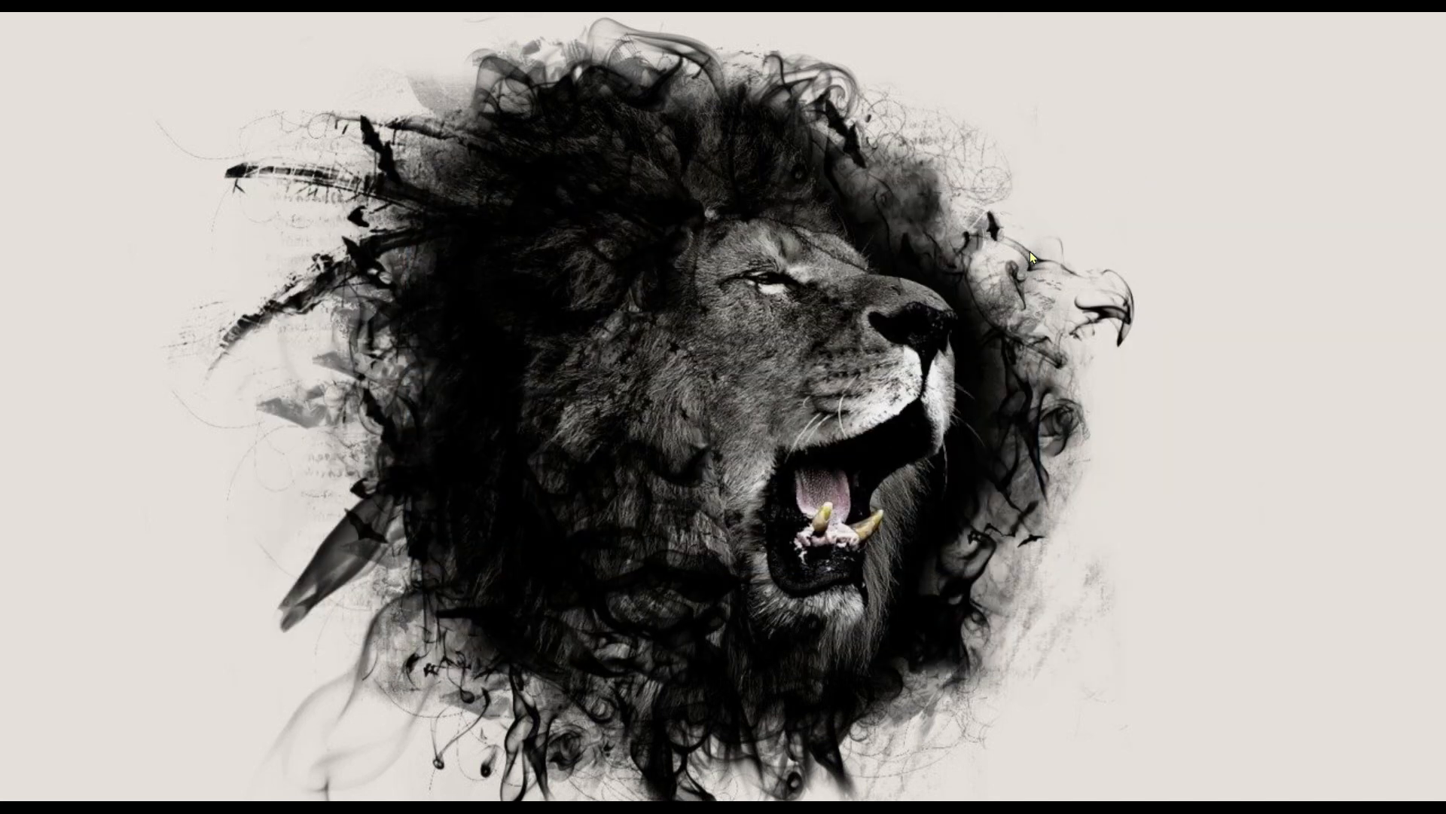